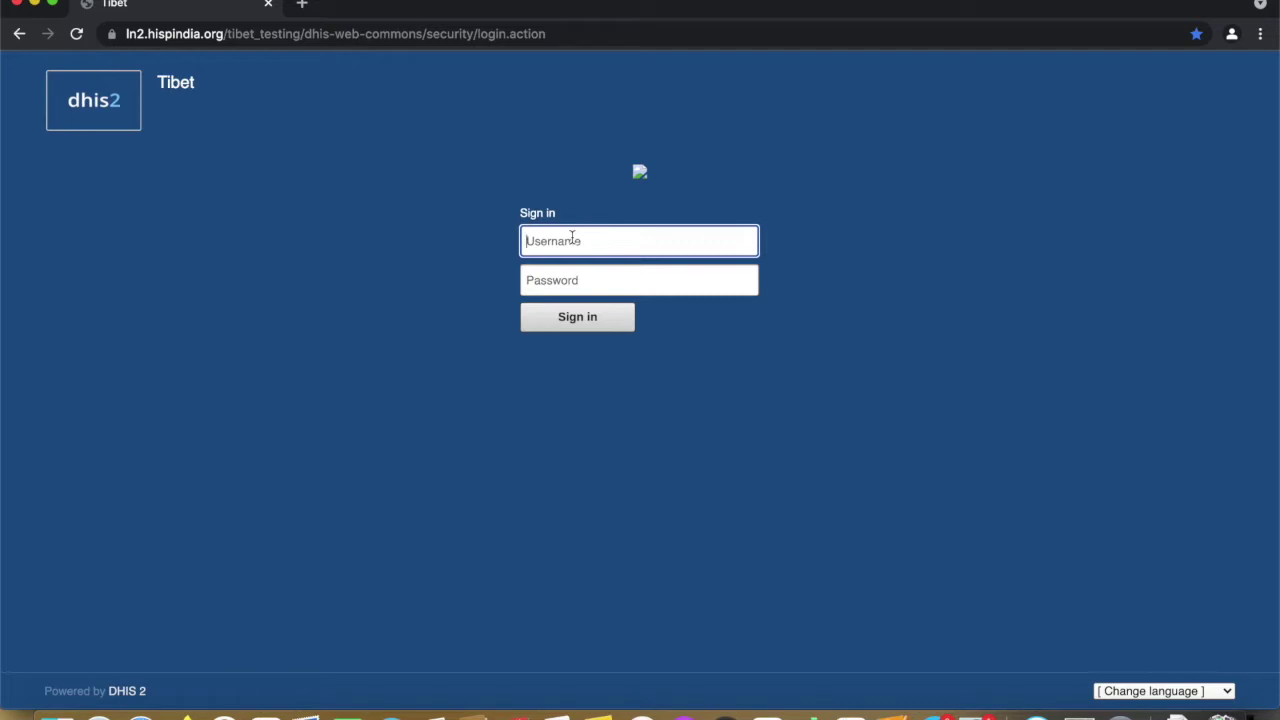
Sign in to DHIS2 with the administrator username and account password
type("admin")
left_click(563, 287)
type("d")
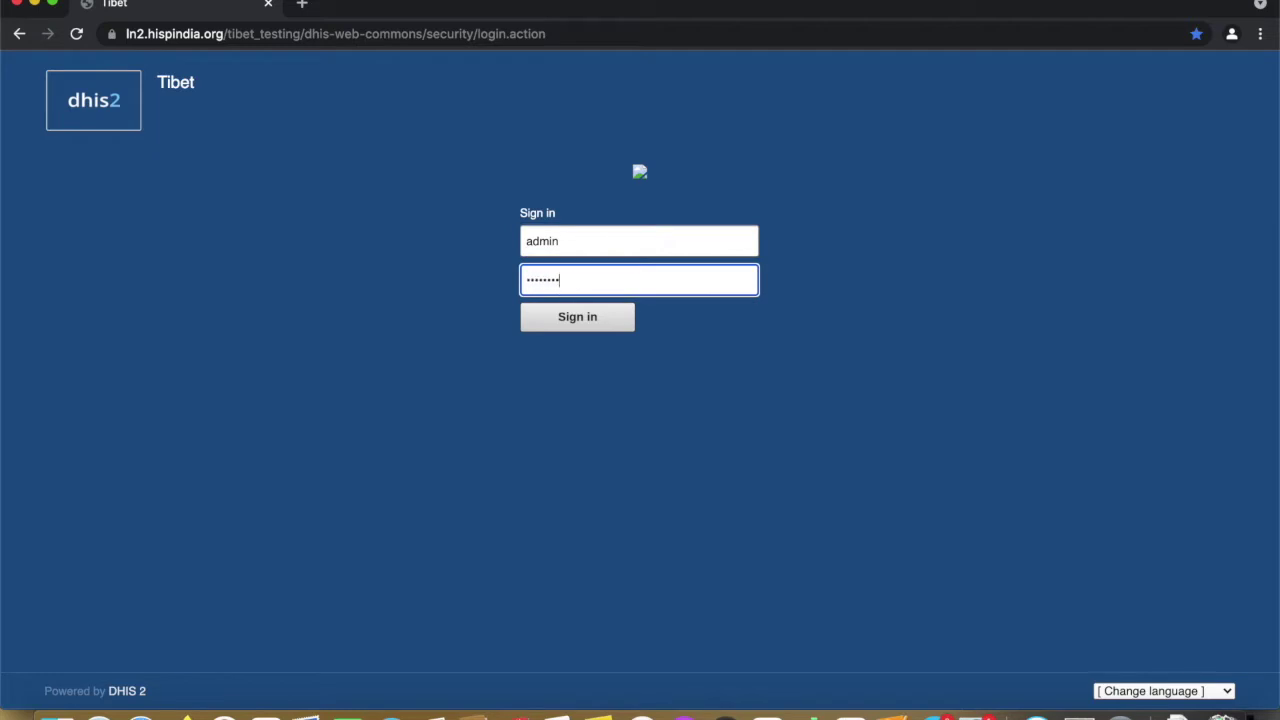
left_click(570, 320)
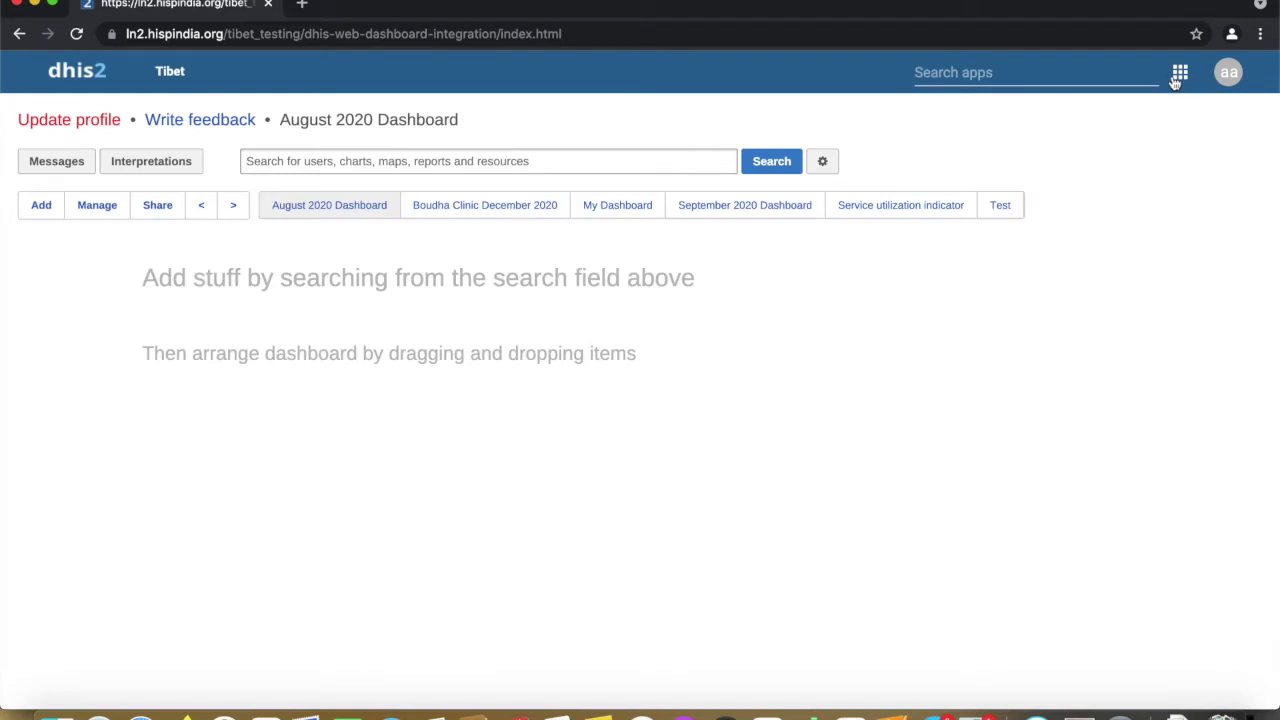
Open Tracker Capture and select the Test unit under Tibetan Refugees > India > Central India > Chattisgarh
left_click(1178, 76)
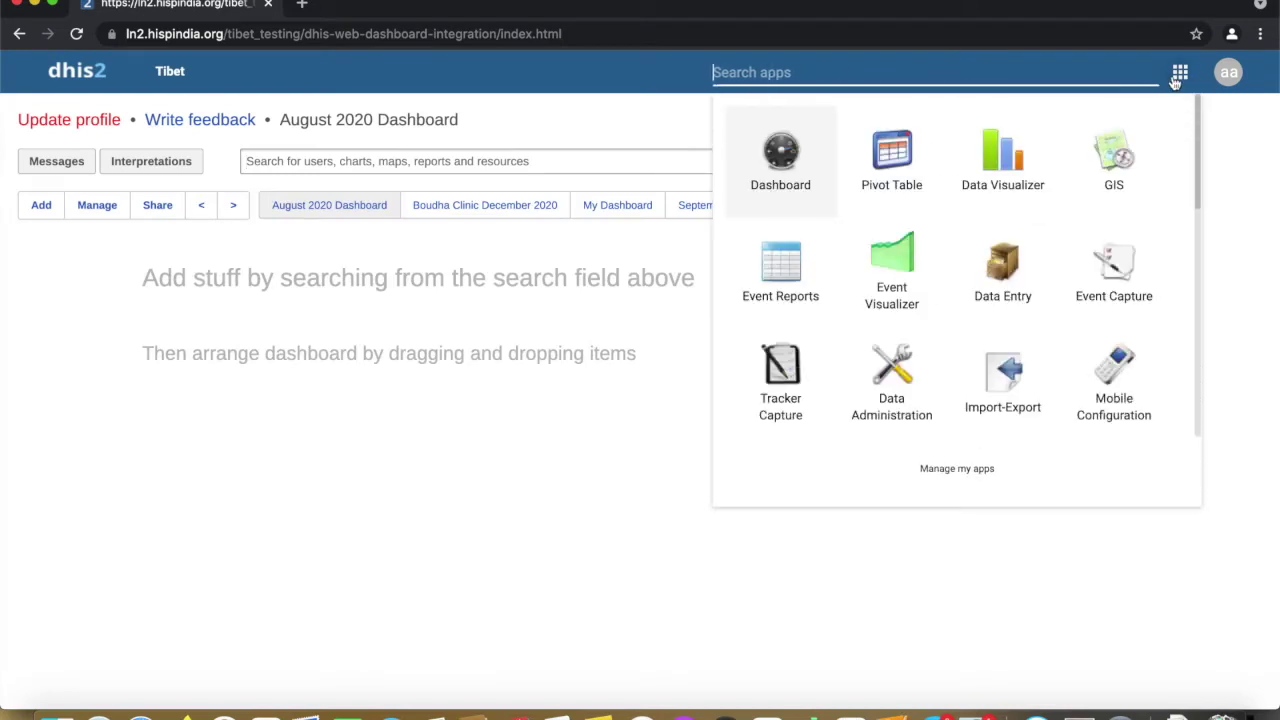
left_click(797, 358)
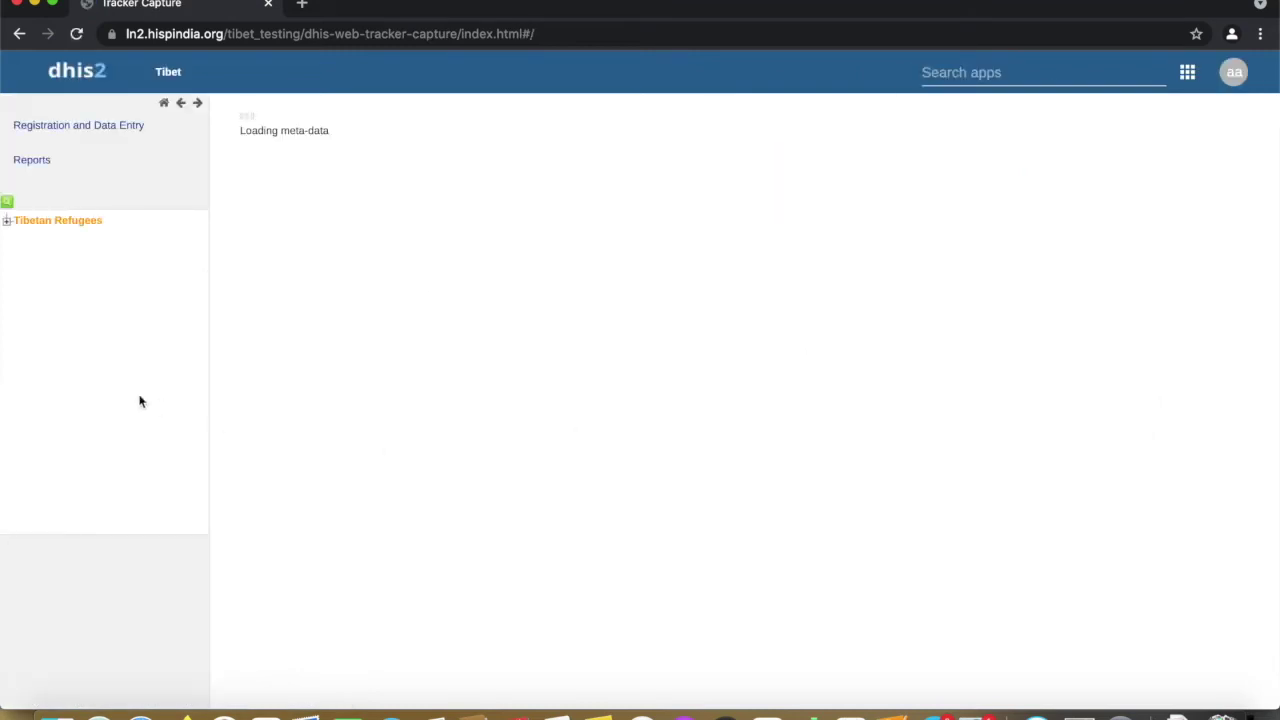
left_click(7, 222)
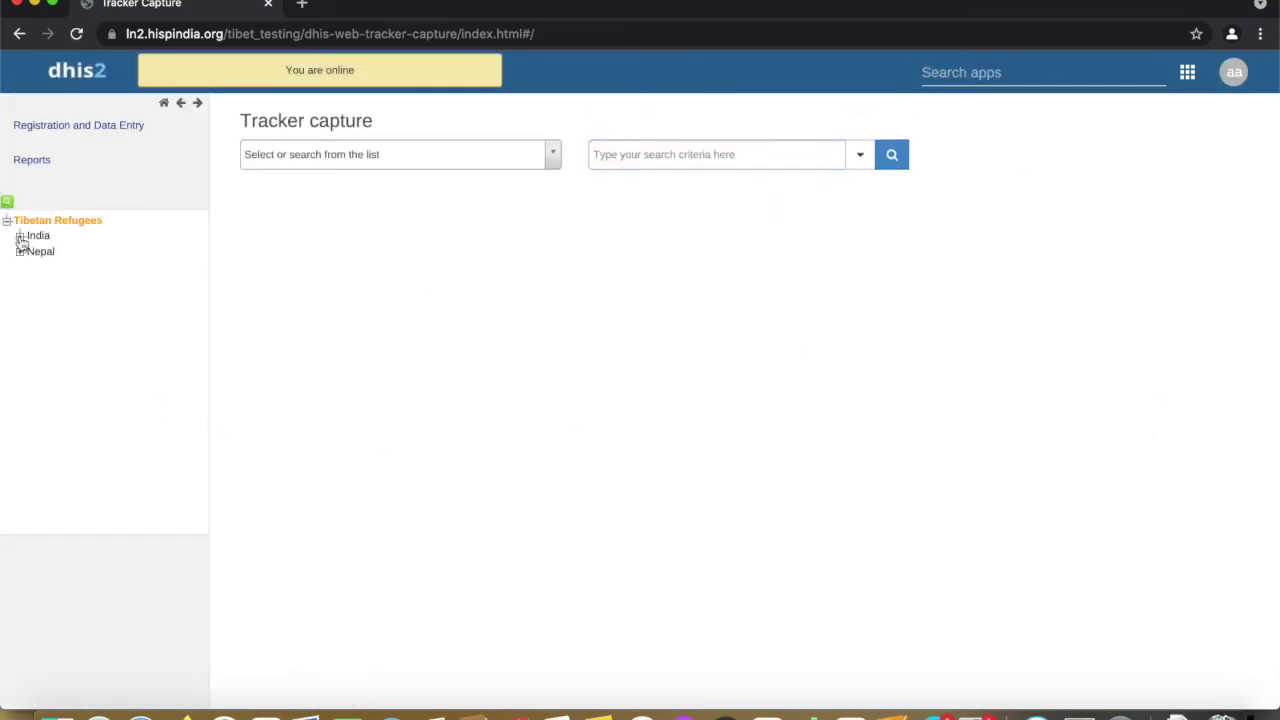
left_click(19, 235)
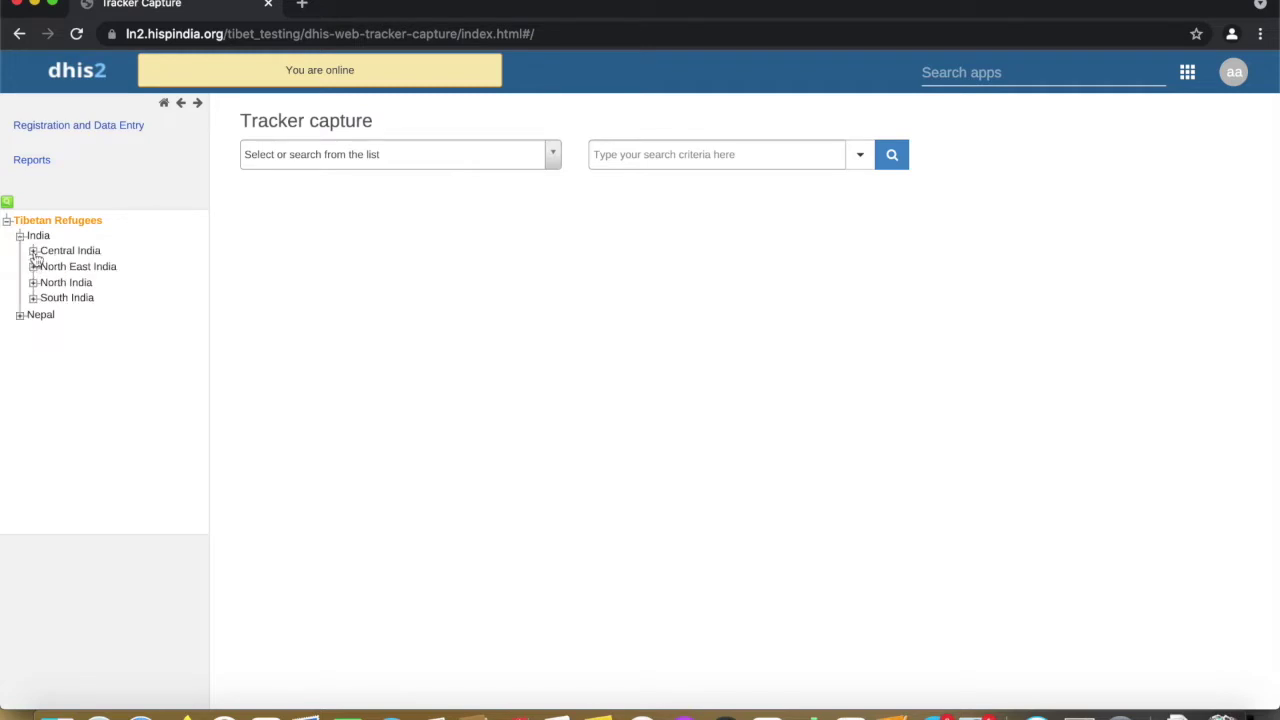
left_click(33, 251)
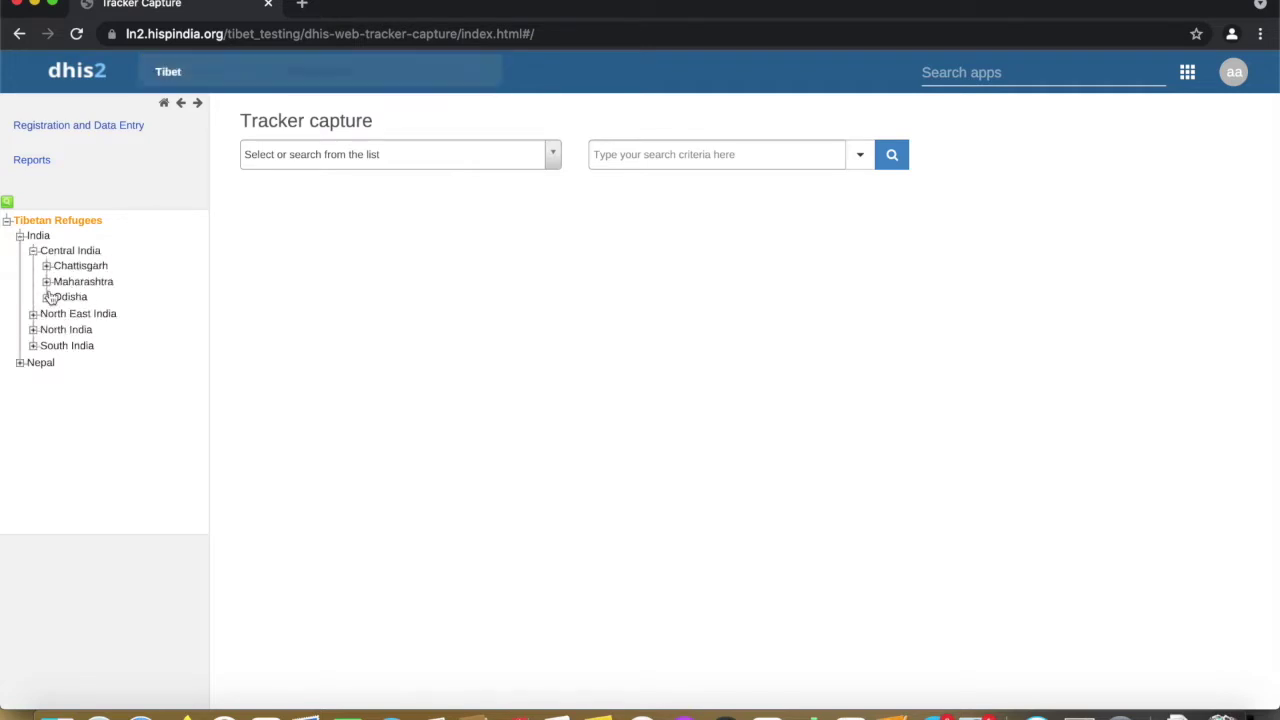
left_click(46, 266)
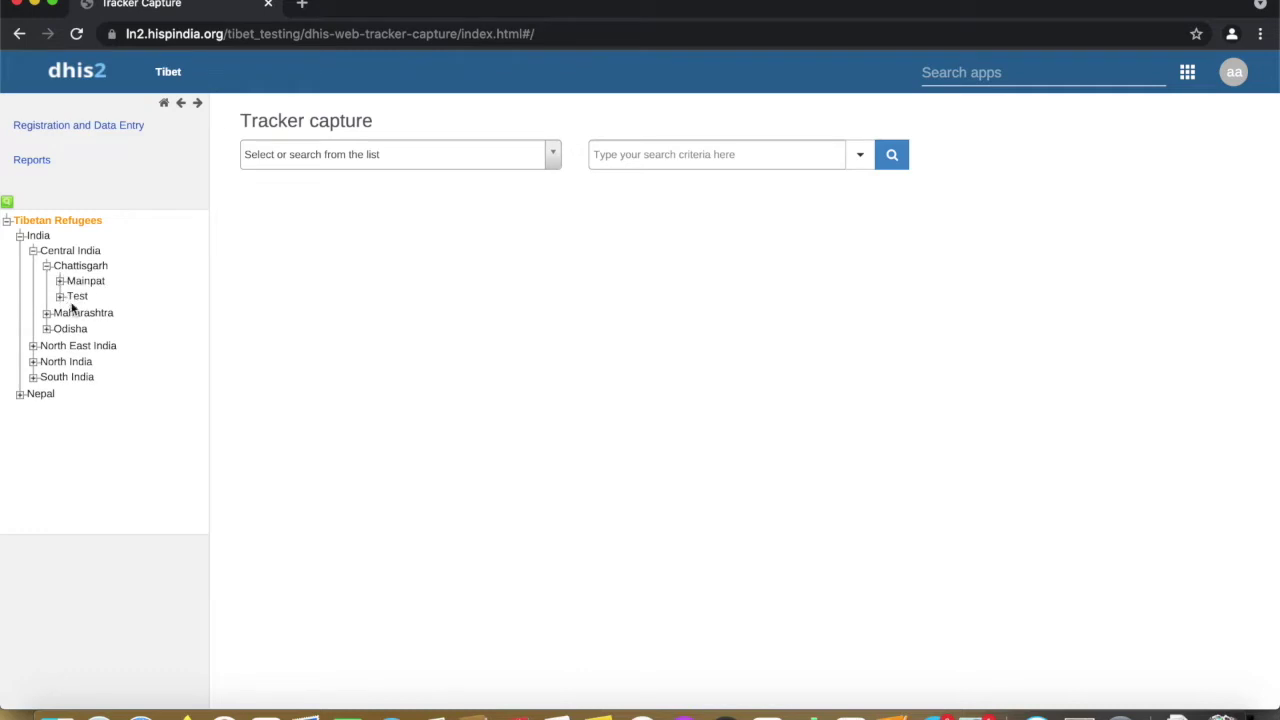
left_click(60, 297)
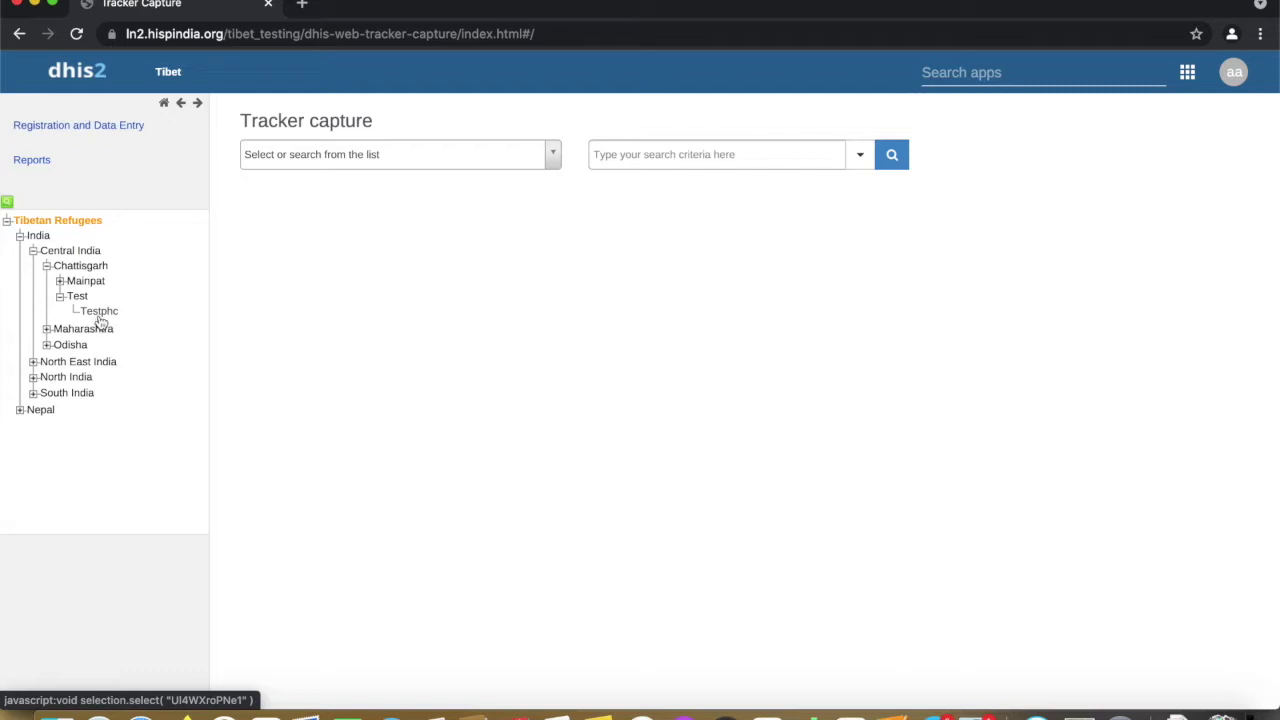
left_click(77, 298)
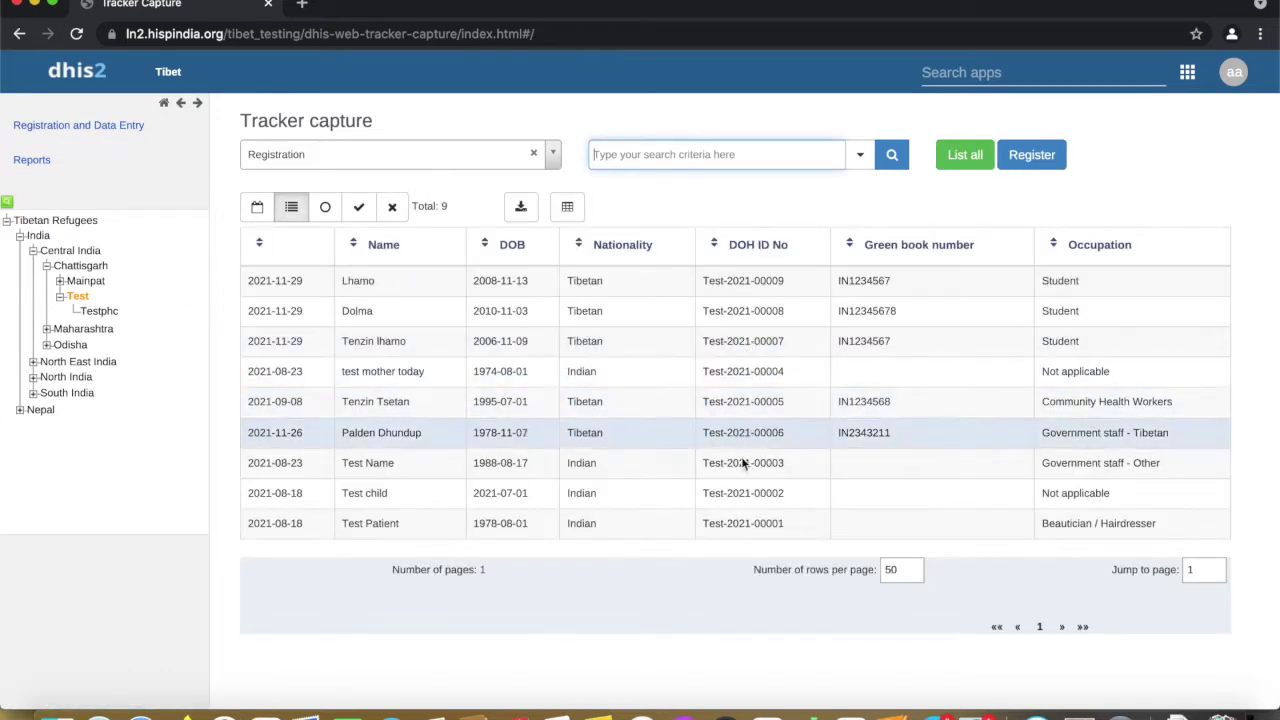
Start a new registration with the person's name and birth date 1 November 2007
left_click(1022, 158)
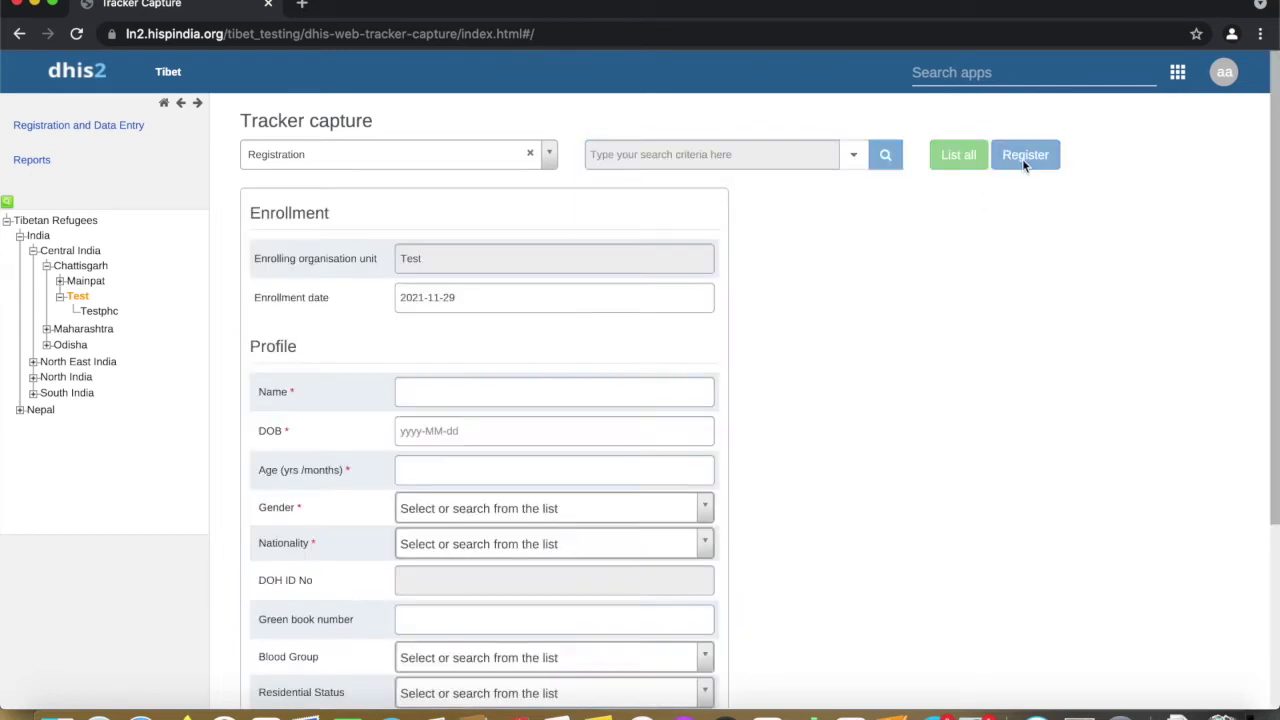
left_click(543, 389)
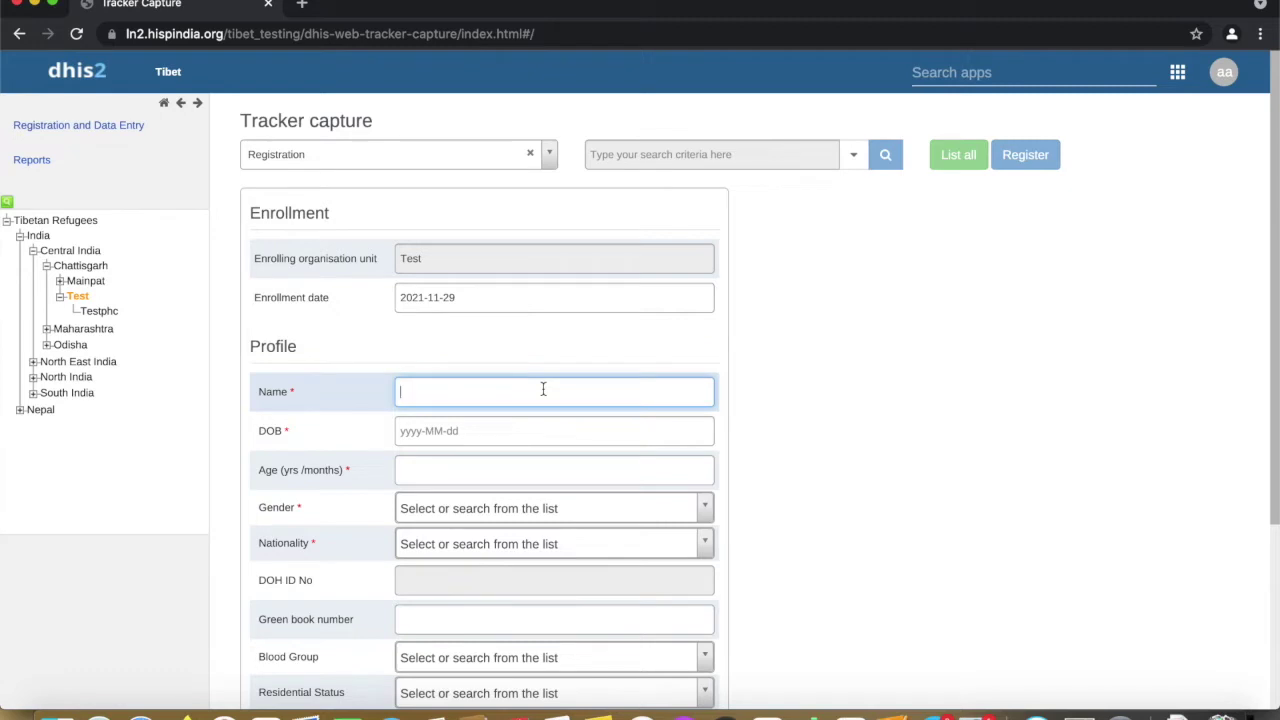
type("Tashi")
left_click(549, 430)
left_click(545, 488)
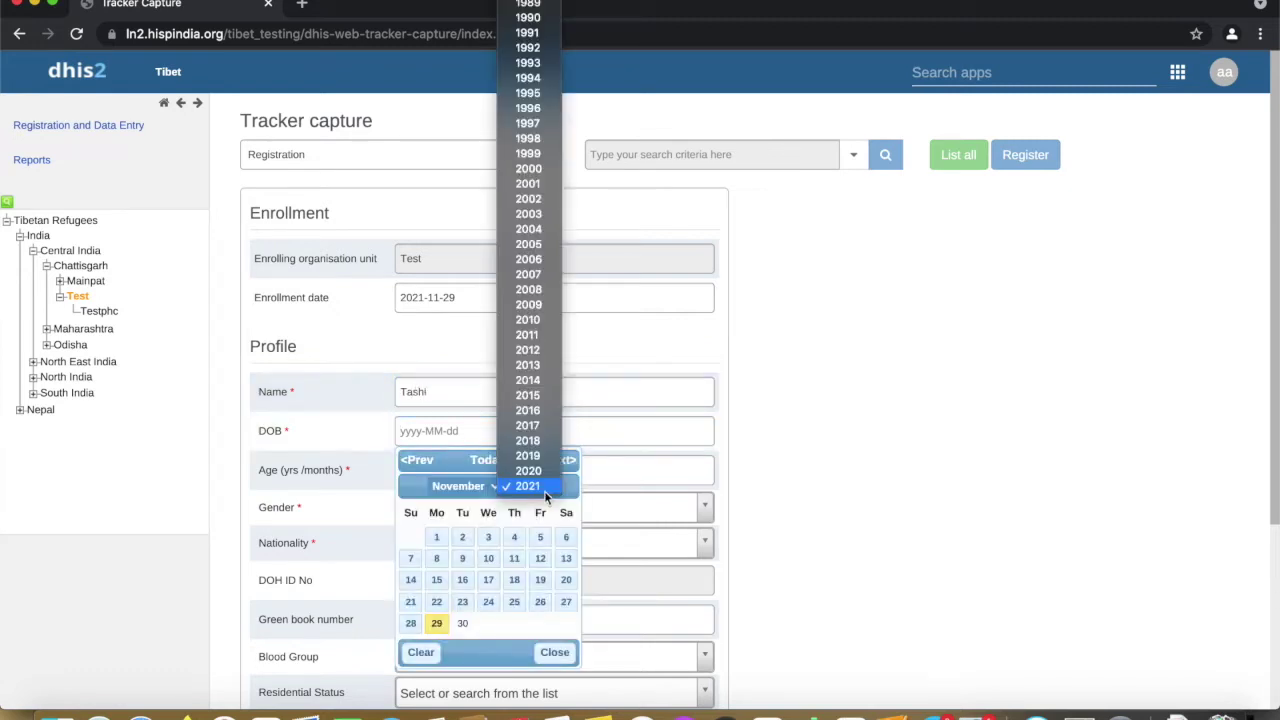
left_click(526, 275)
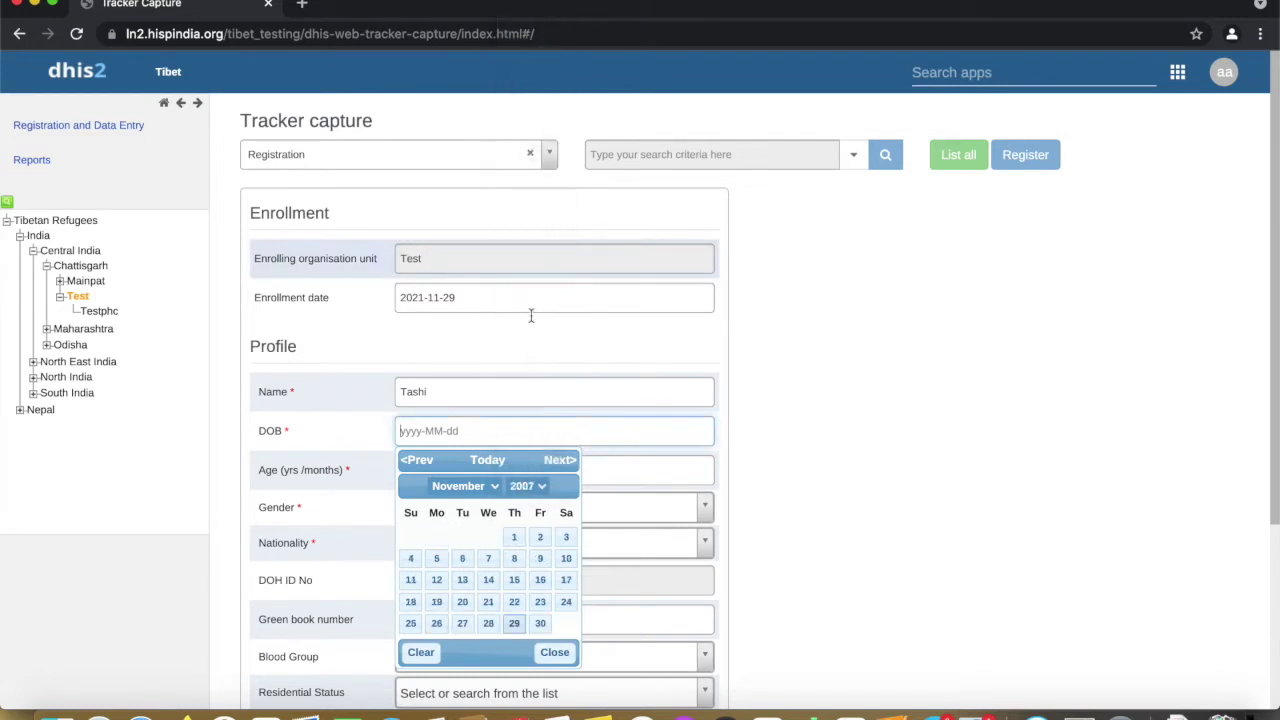
left_click(514, 537)
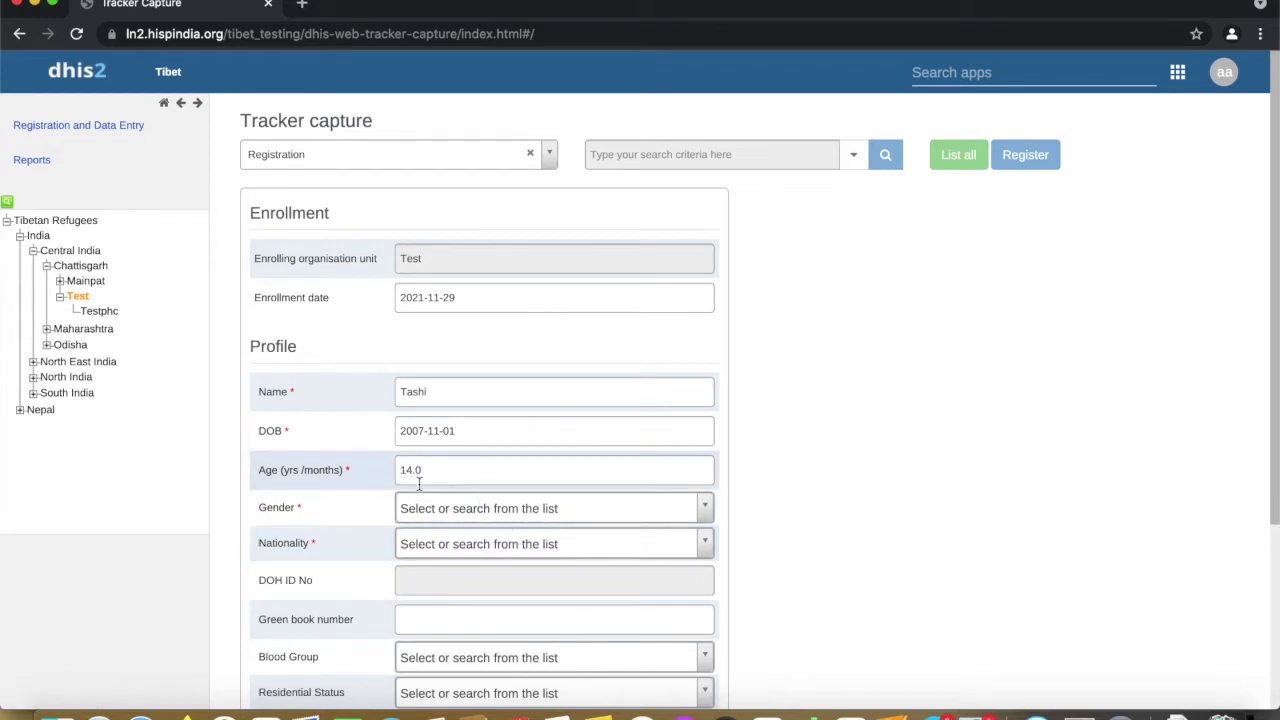
Set gender to Male and nationality to Indian
left_click(432, 511)
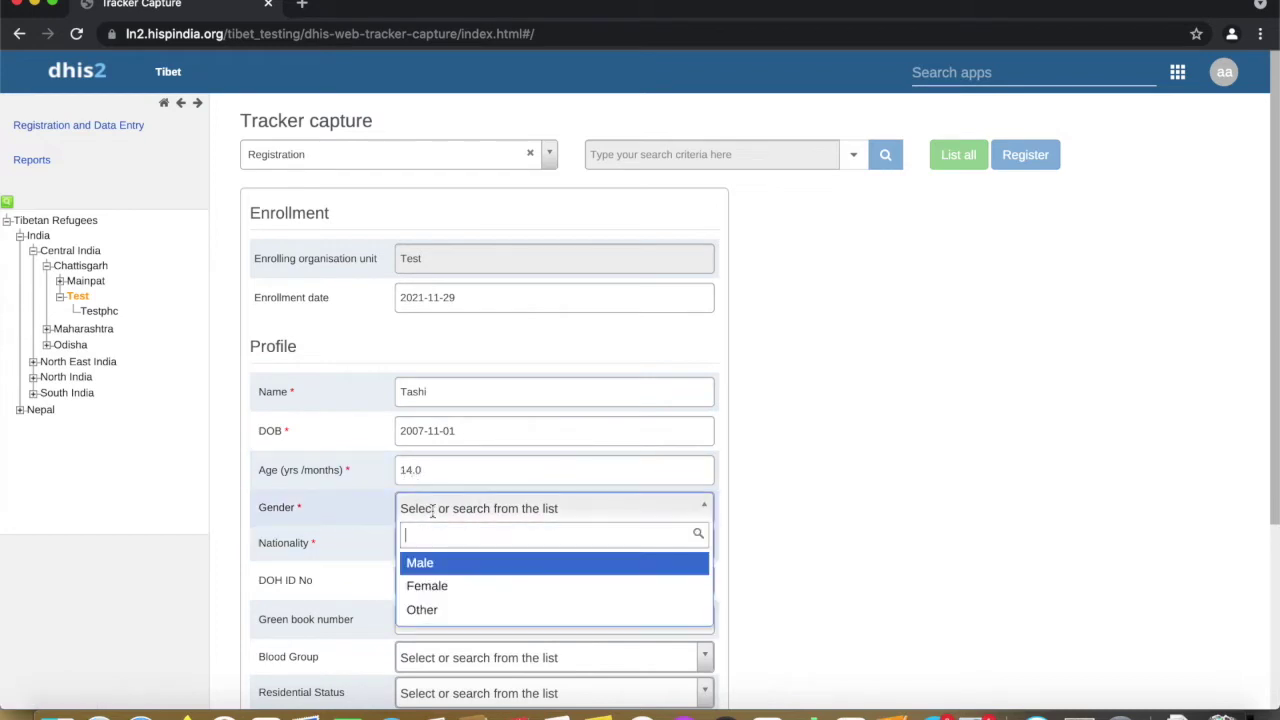
left_click(436, 566)
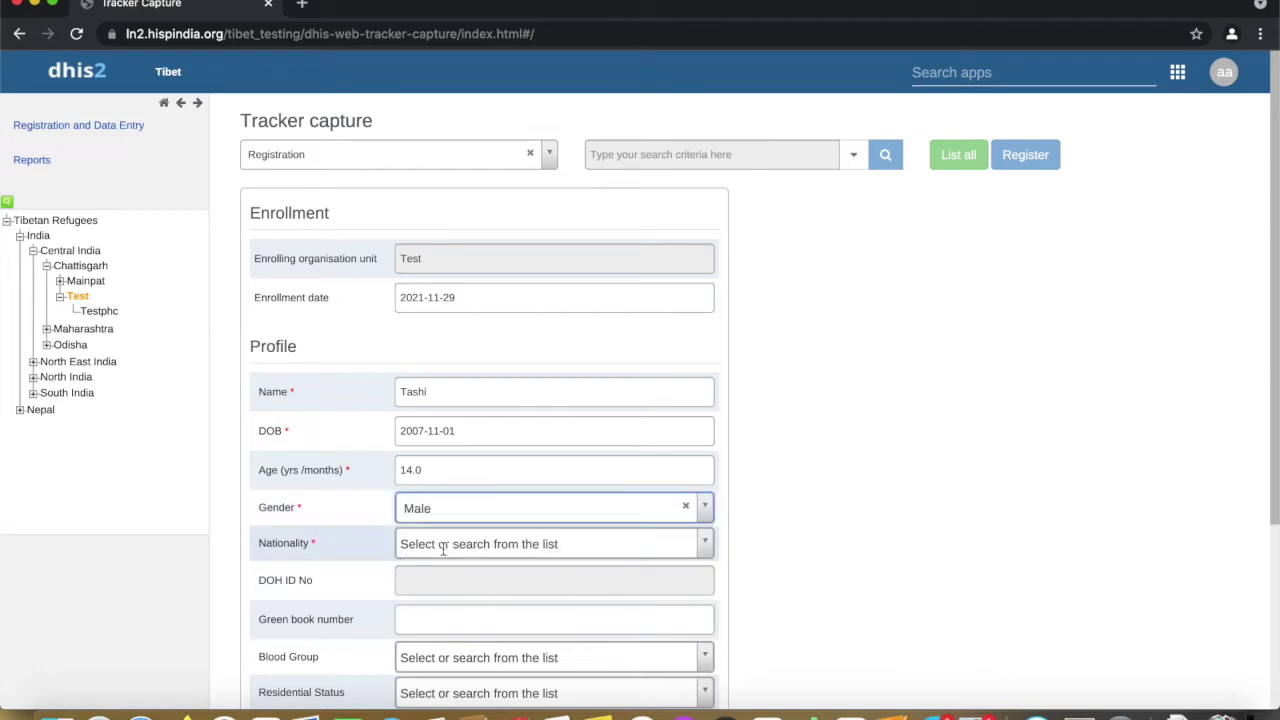
left_click(445, 543)
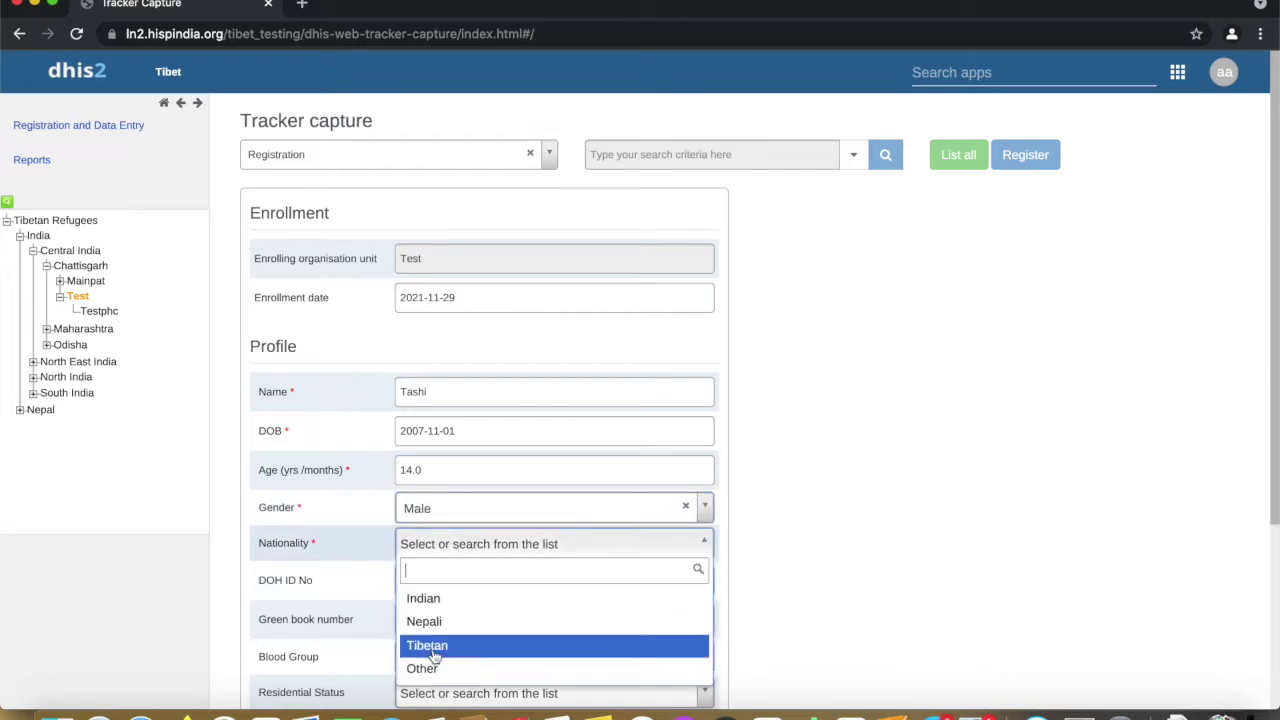
left_click(453, 600)
scroll(453, 600, "down", 2)
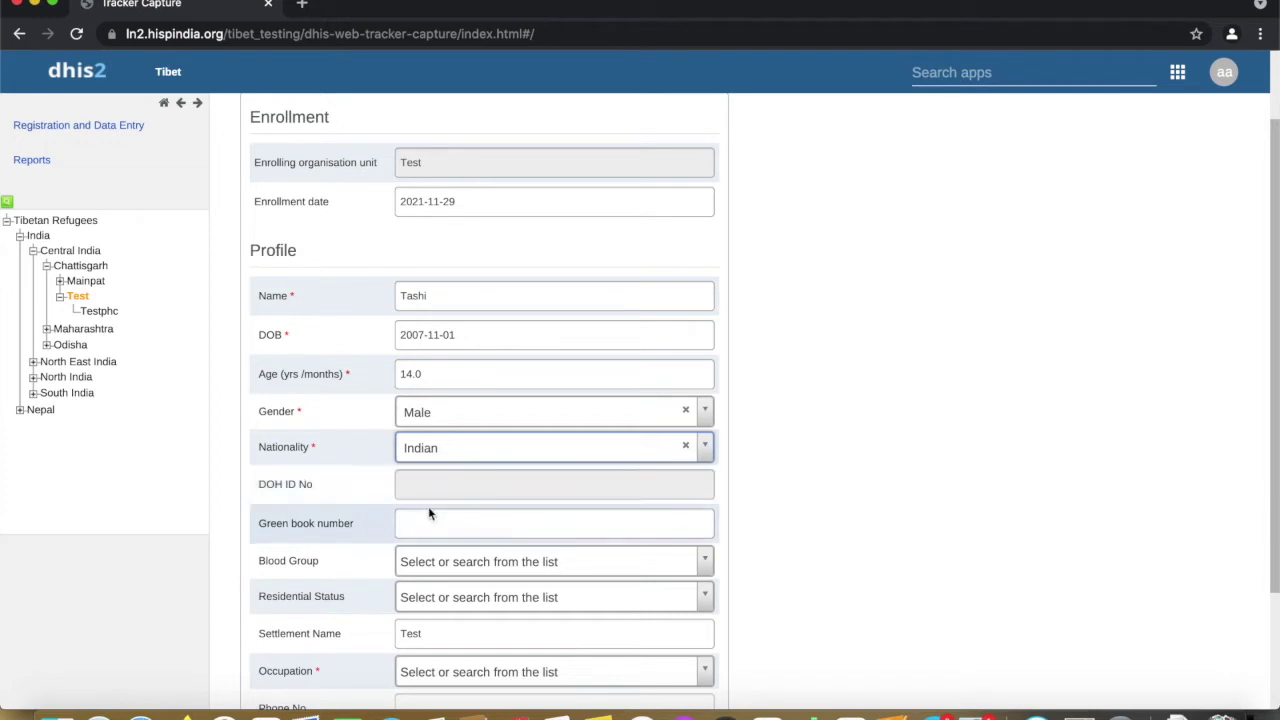
Set blood group to B+ and residential status to Permanent
left_click(429, 528)
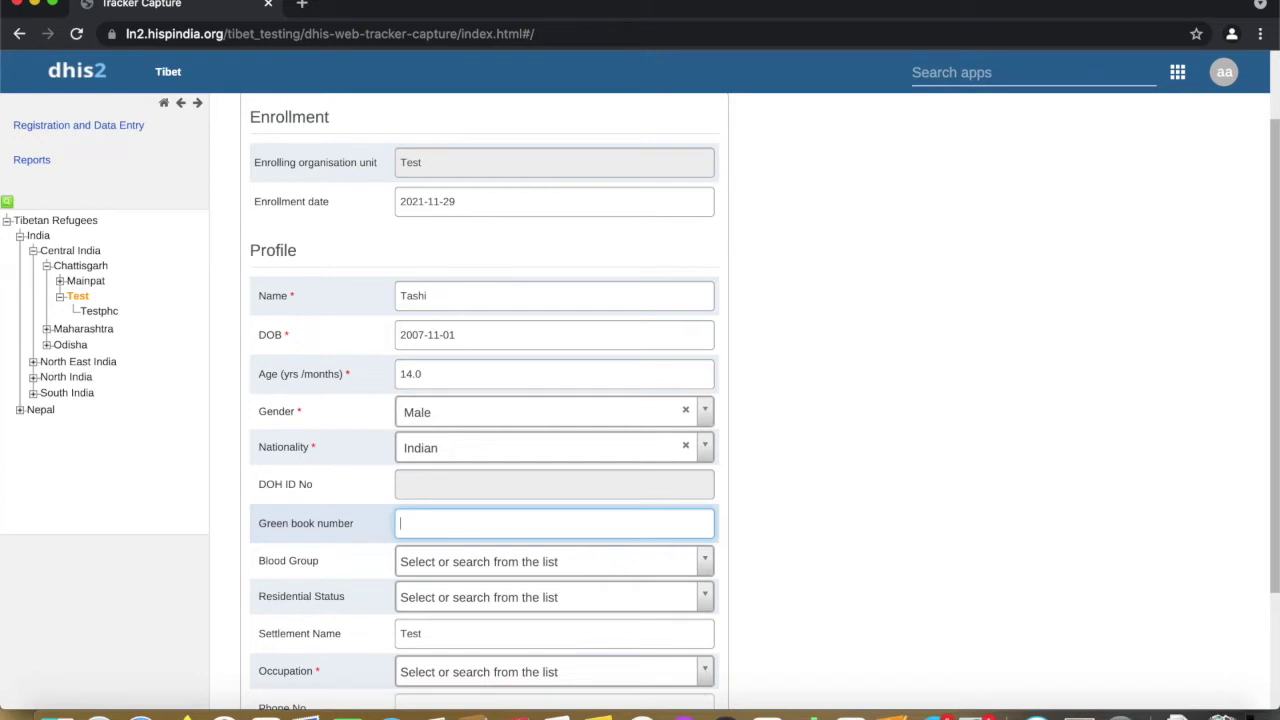
left_click(428, 558)
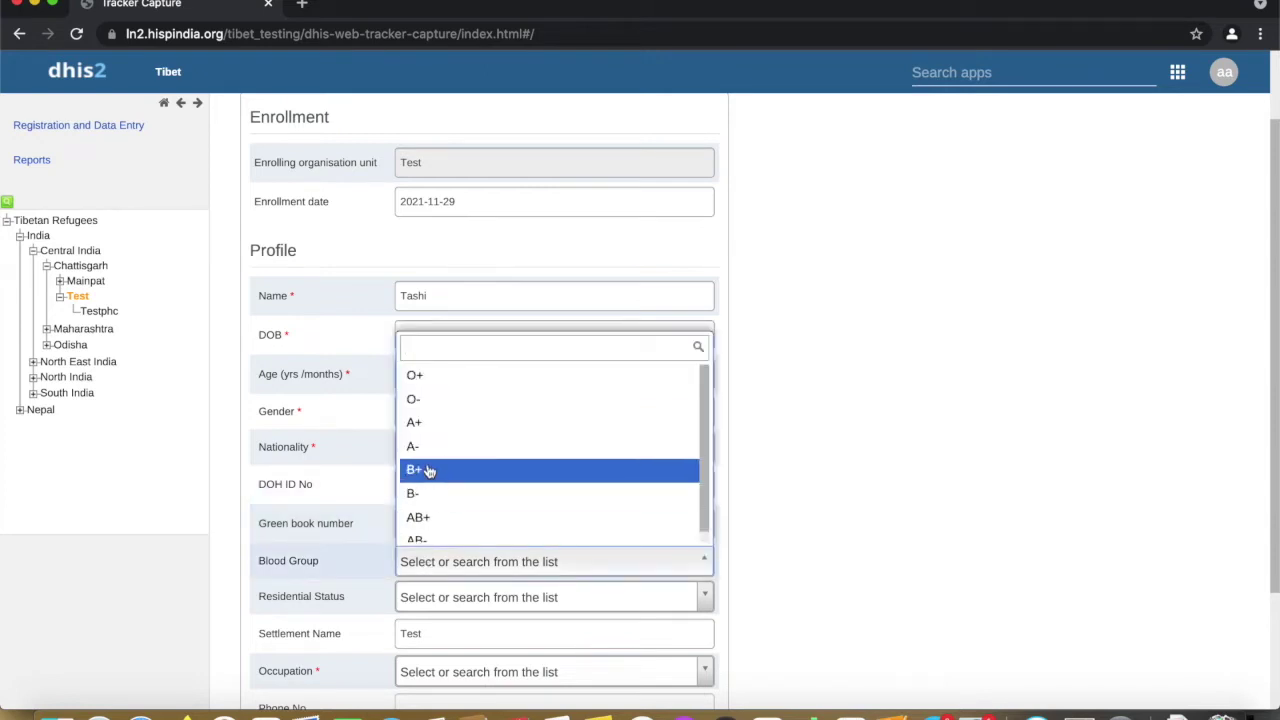
left_click(430, 473)
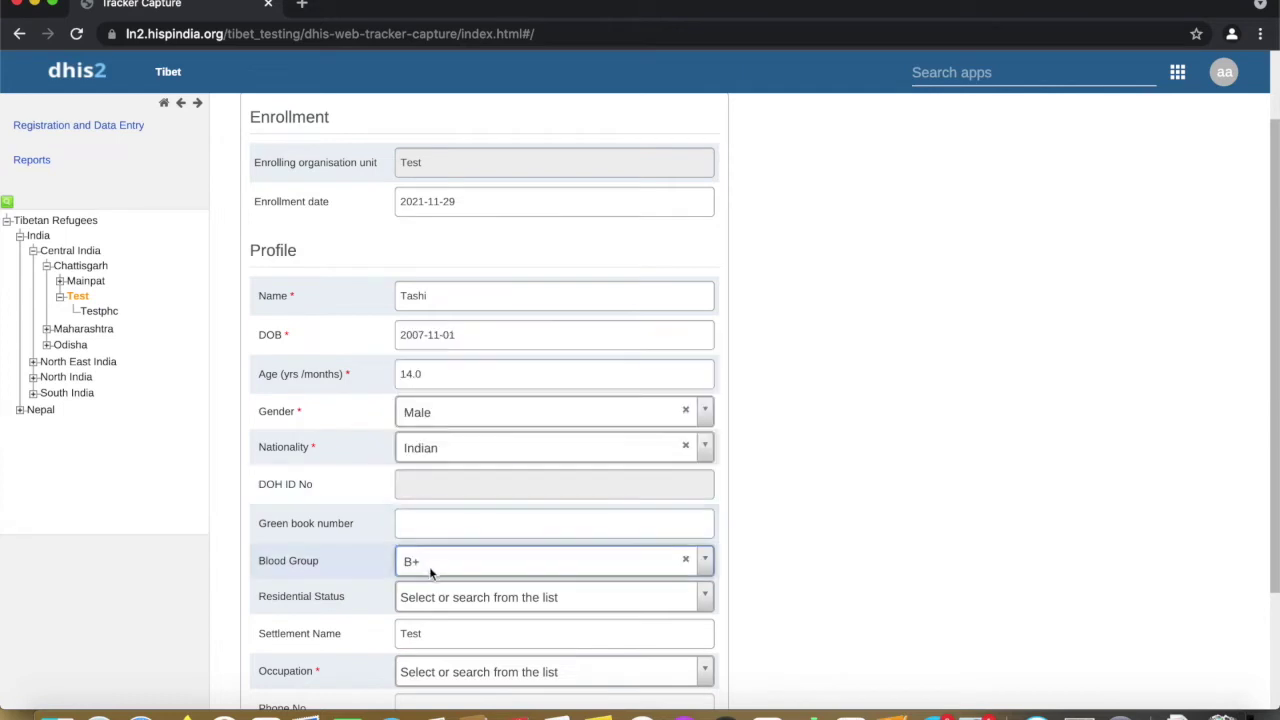
left_click(430, 597)
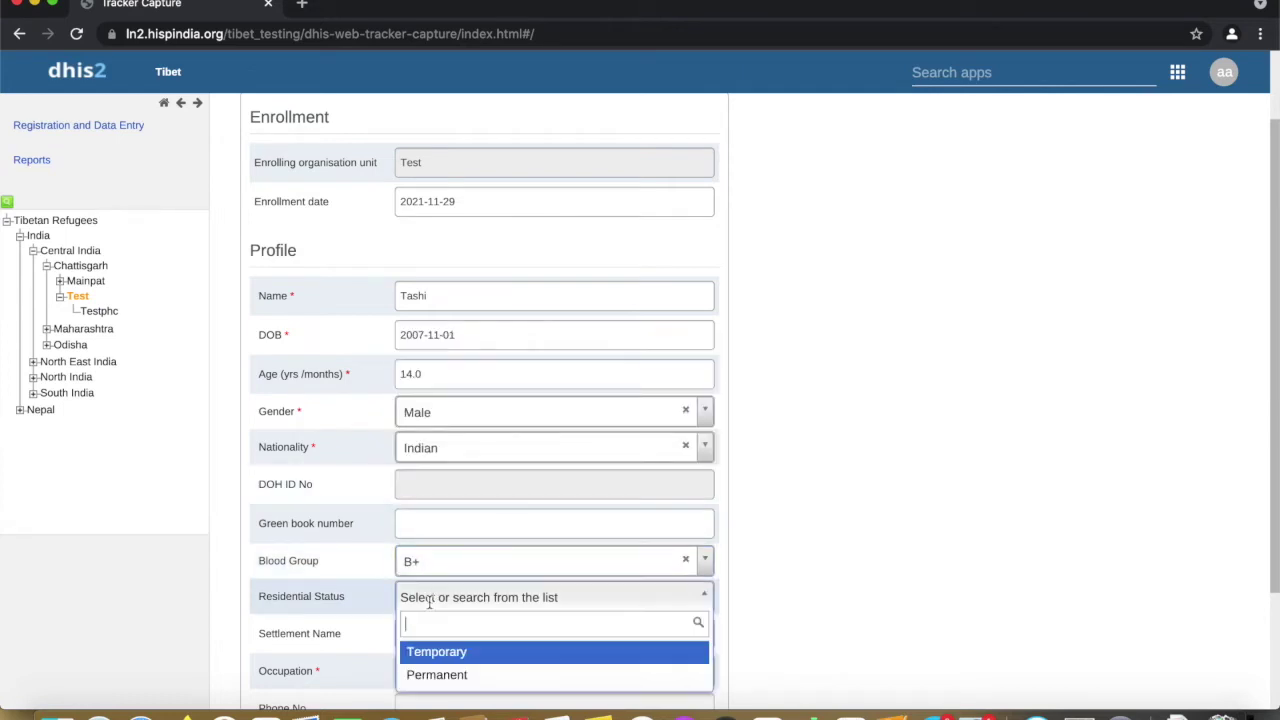
left_click(434, 678)
scroll(460, 590, "down", 2)
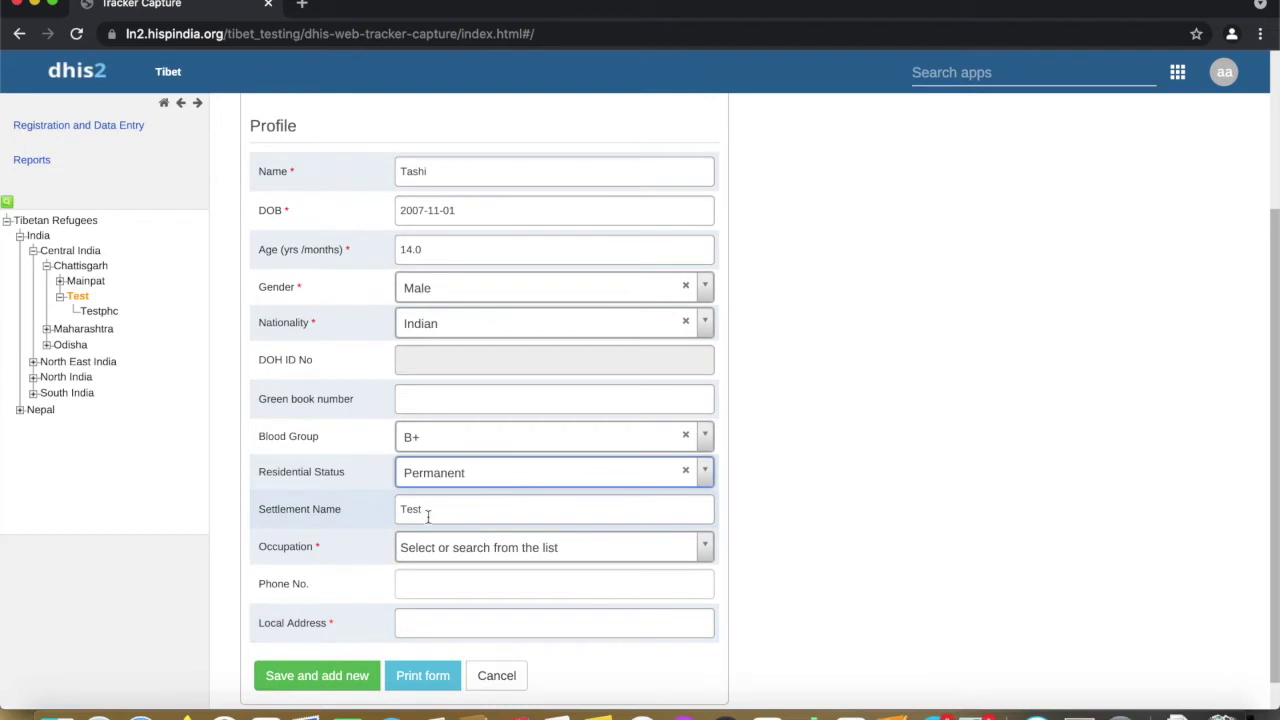
Set the occupation to Student
left_click(432, 547)
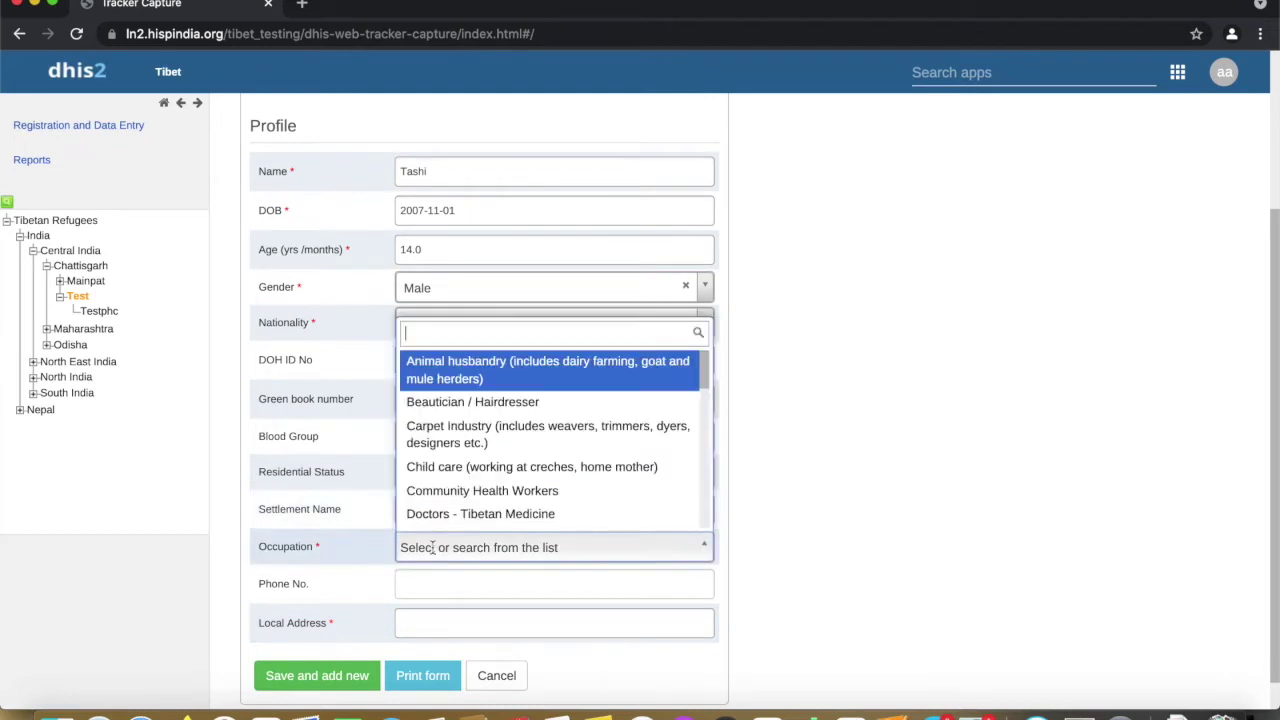
scroll(460, 447, "down", 1)
scroll(460, 447, "up", 2)
type("stud")
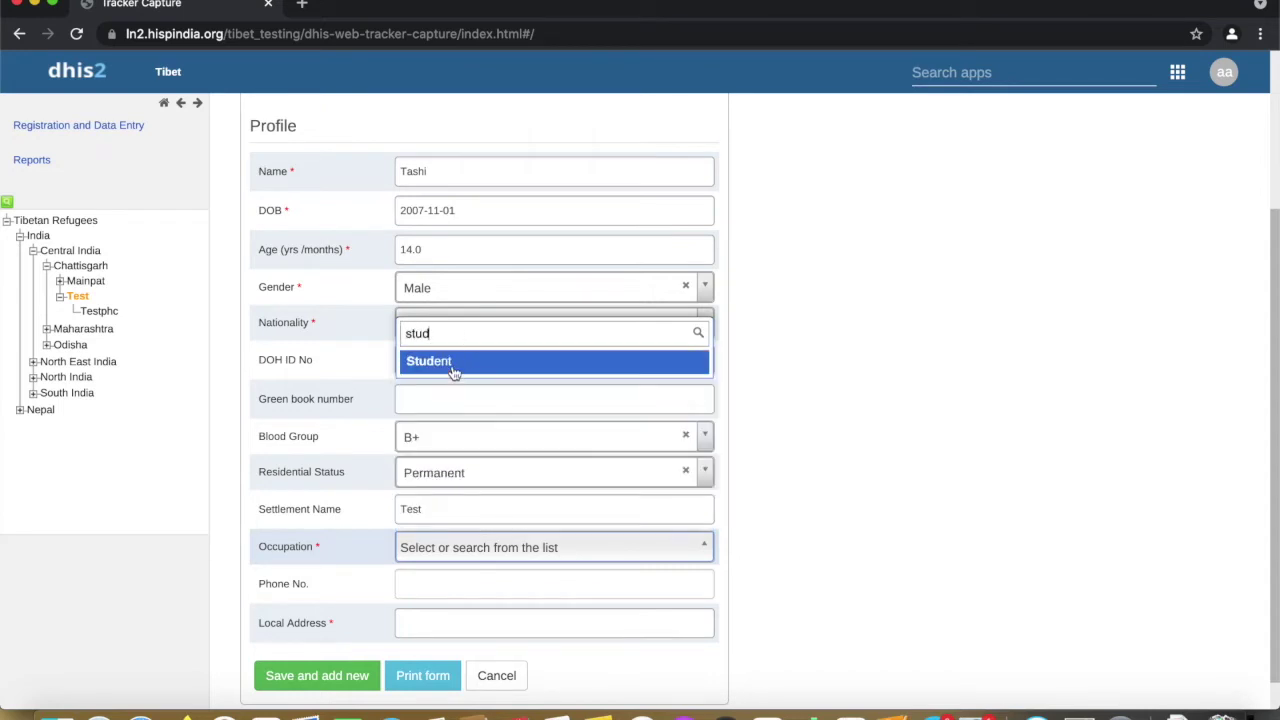
left_click(452, 362)
scroll(466, 514, "down", 1)
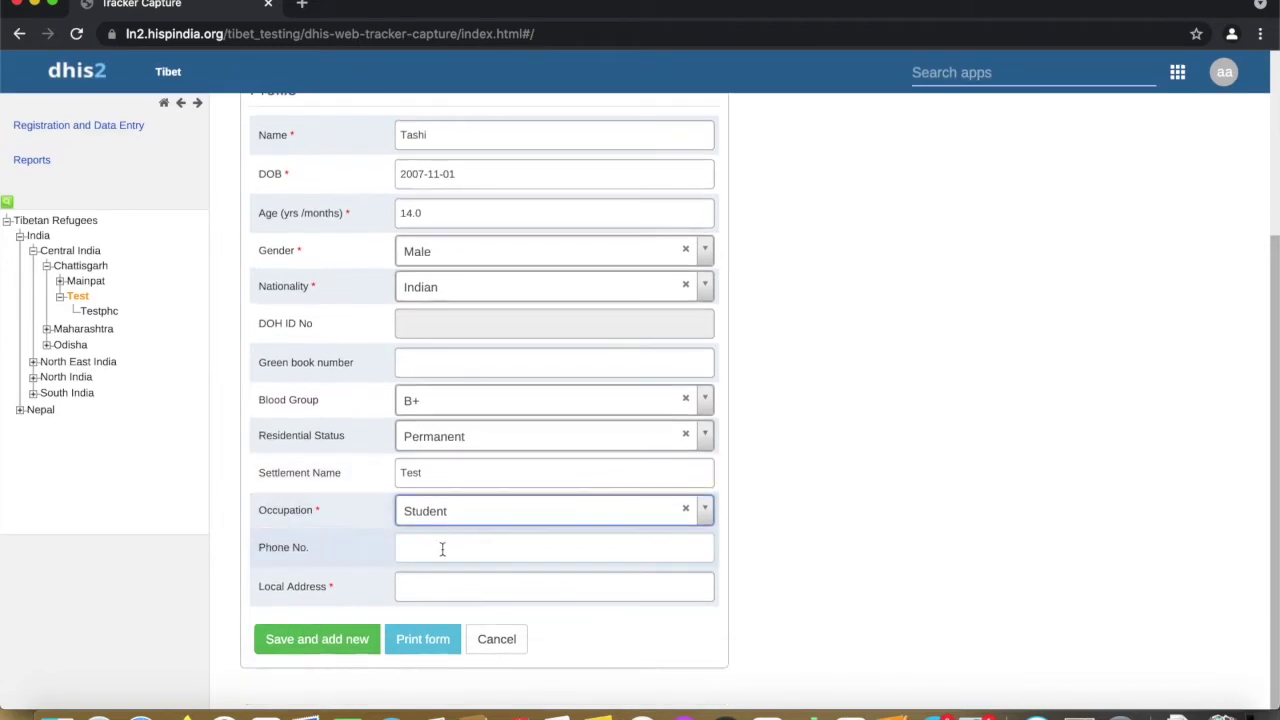
Enter the student's phone number and local address, then save the registration
left_click(438, 557)
type("1234")
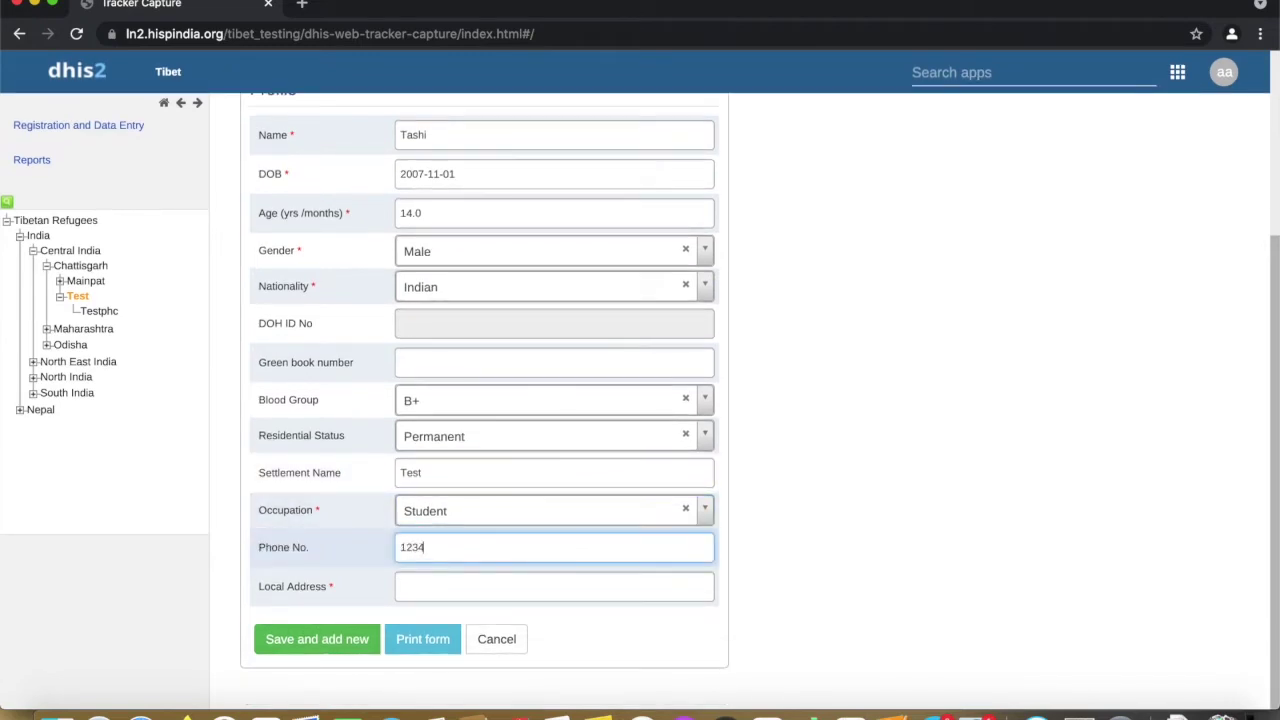
type("567890")
left_click(427, 588)
type("UTCV class 5")
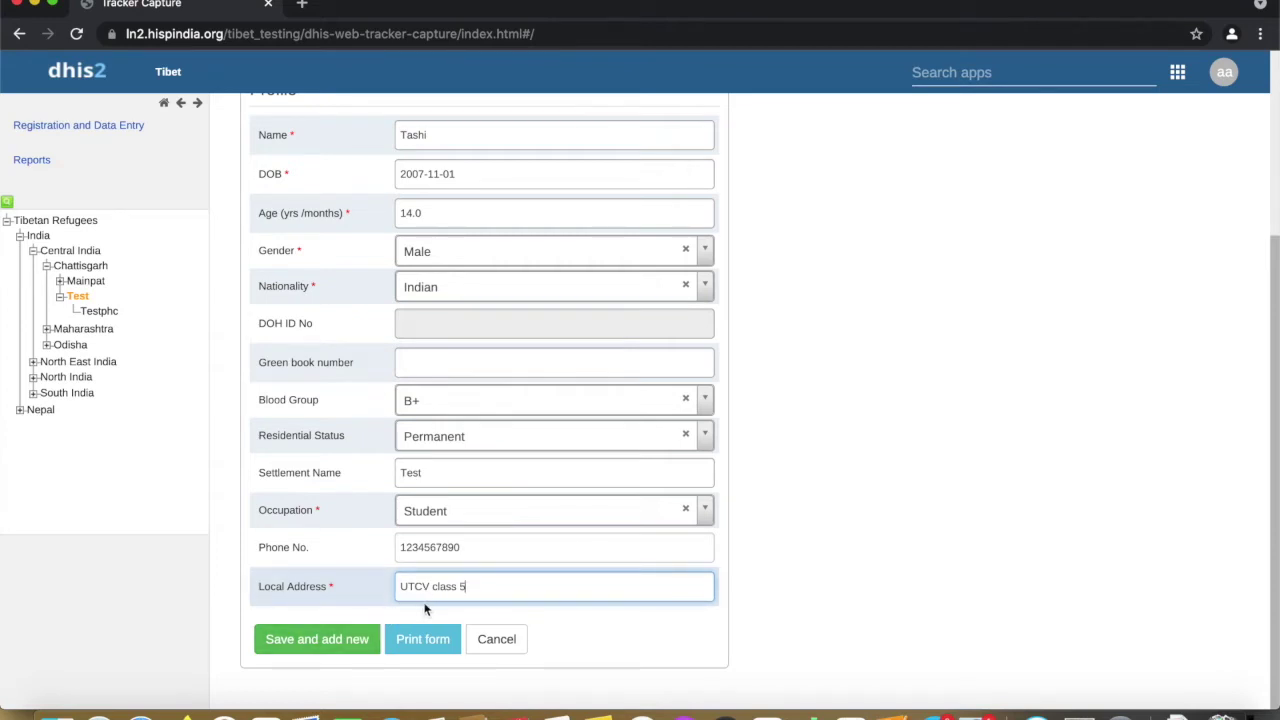
left_click(360, 644)
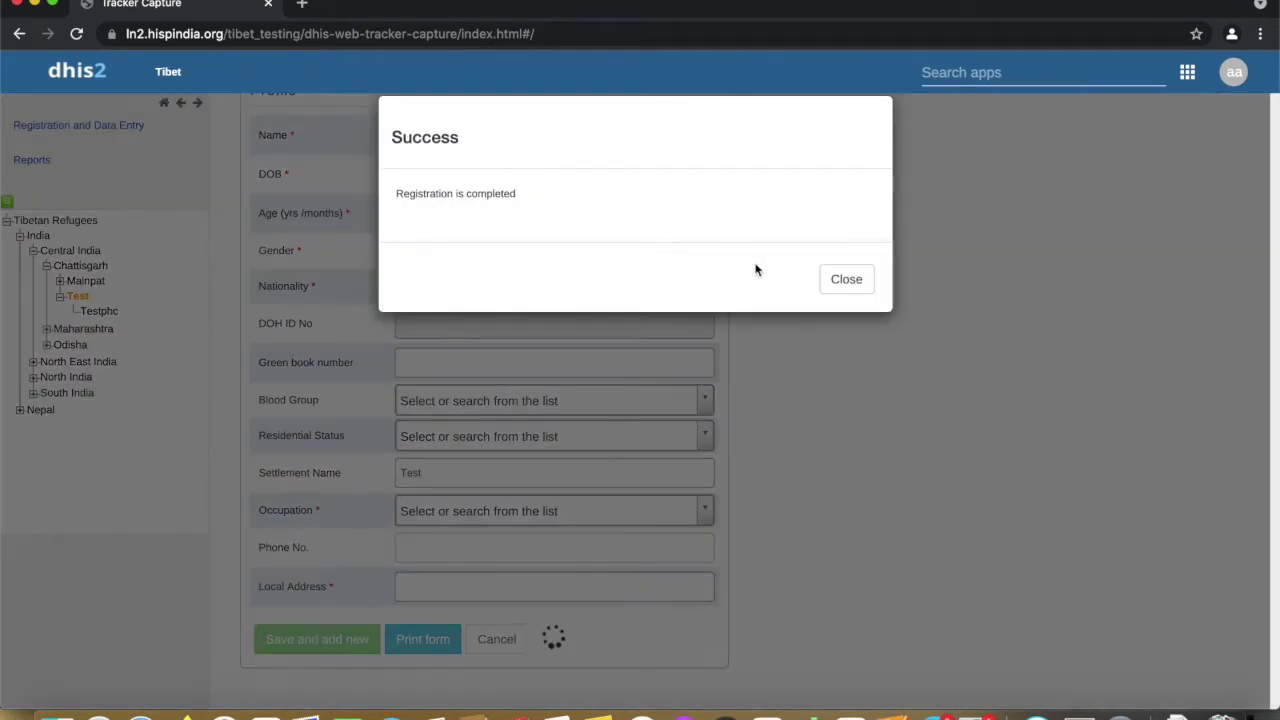
Dismiss the success message, select Testphc, and open the new student's dashboard
left_click(845, 280)
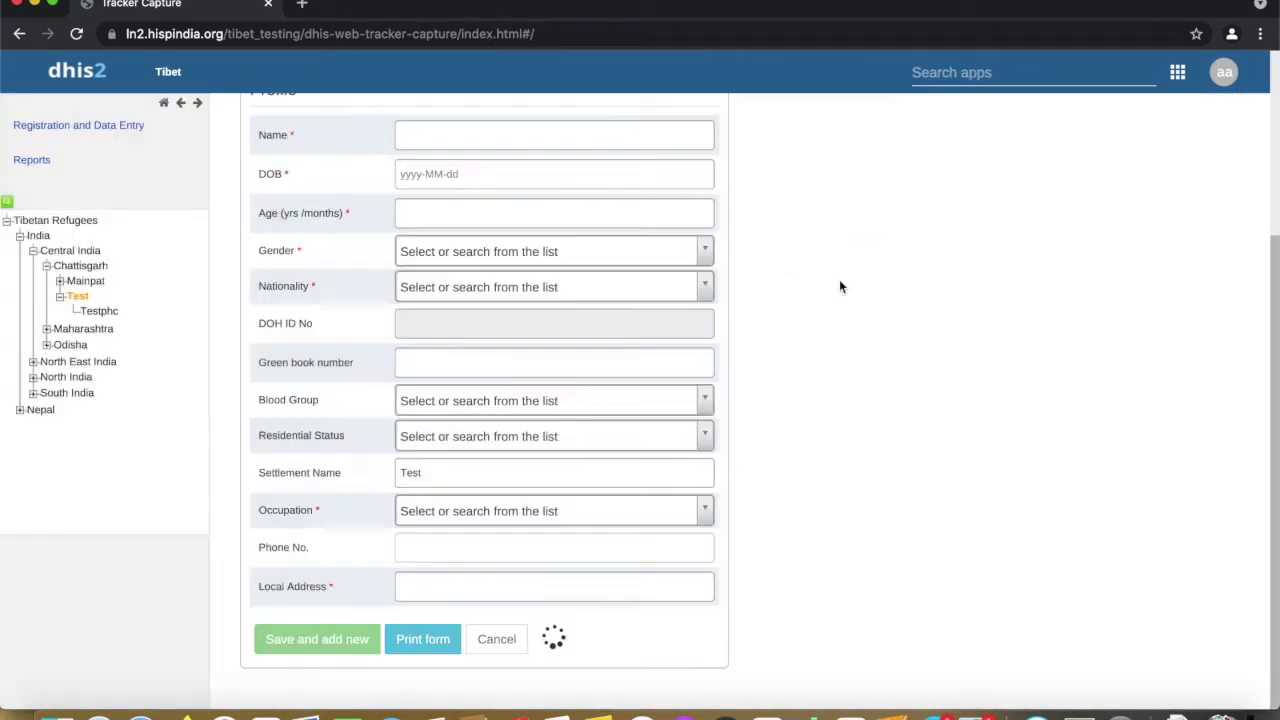
scroll(776, 284, "up", 5)
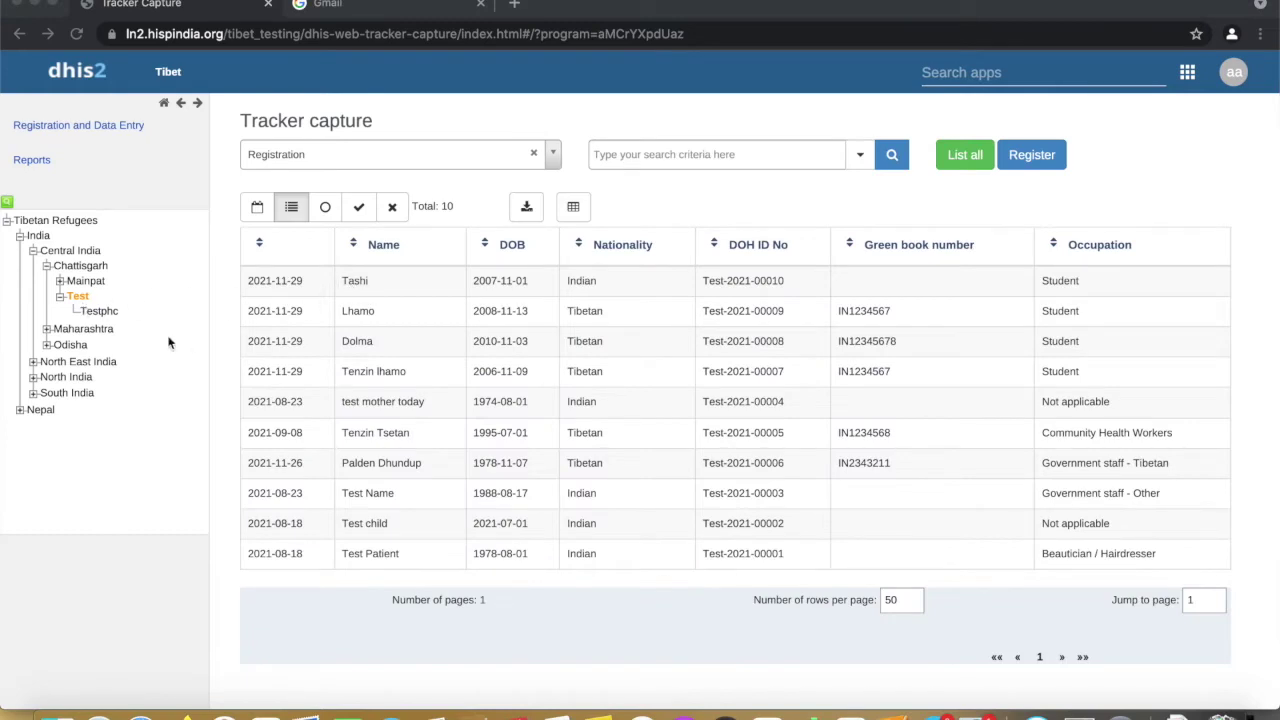
left_click(107, 318)
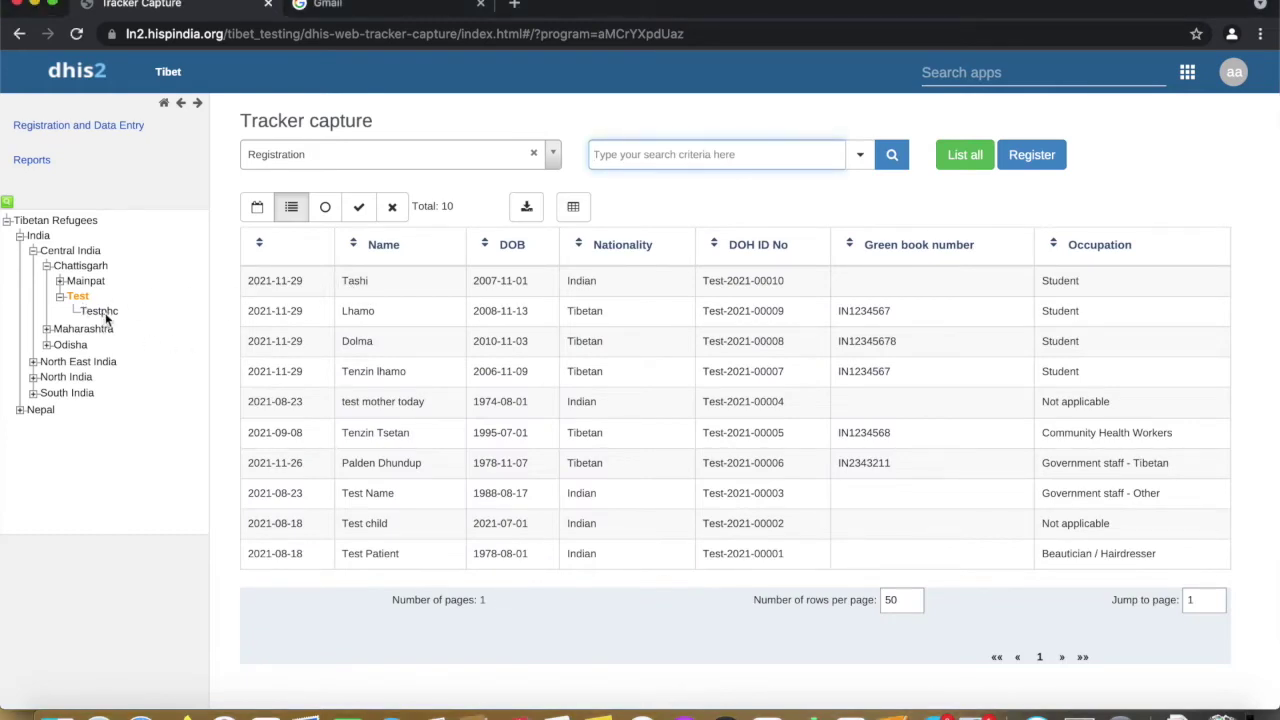
left_click(104, 313)
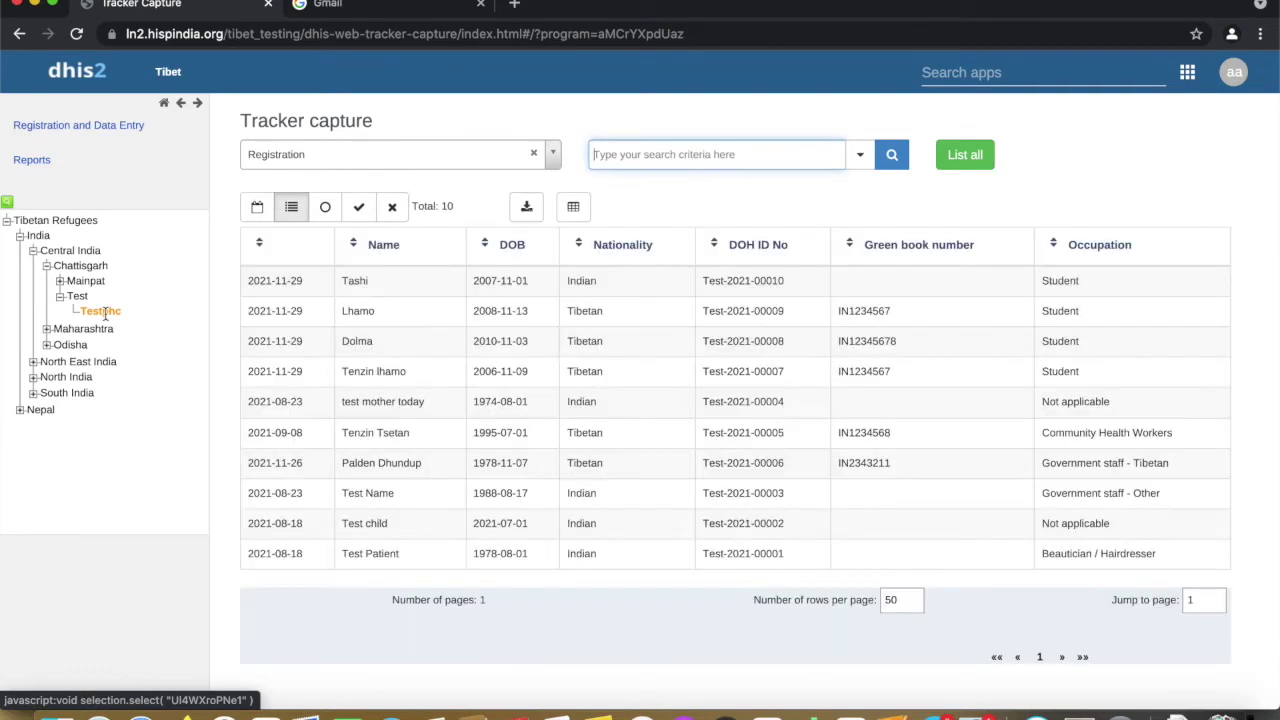
left_click(426, 289)
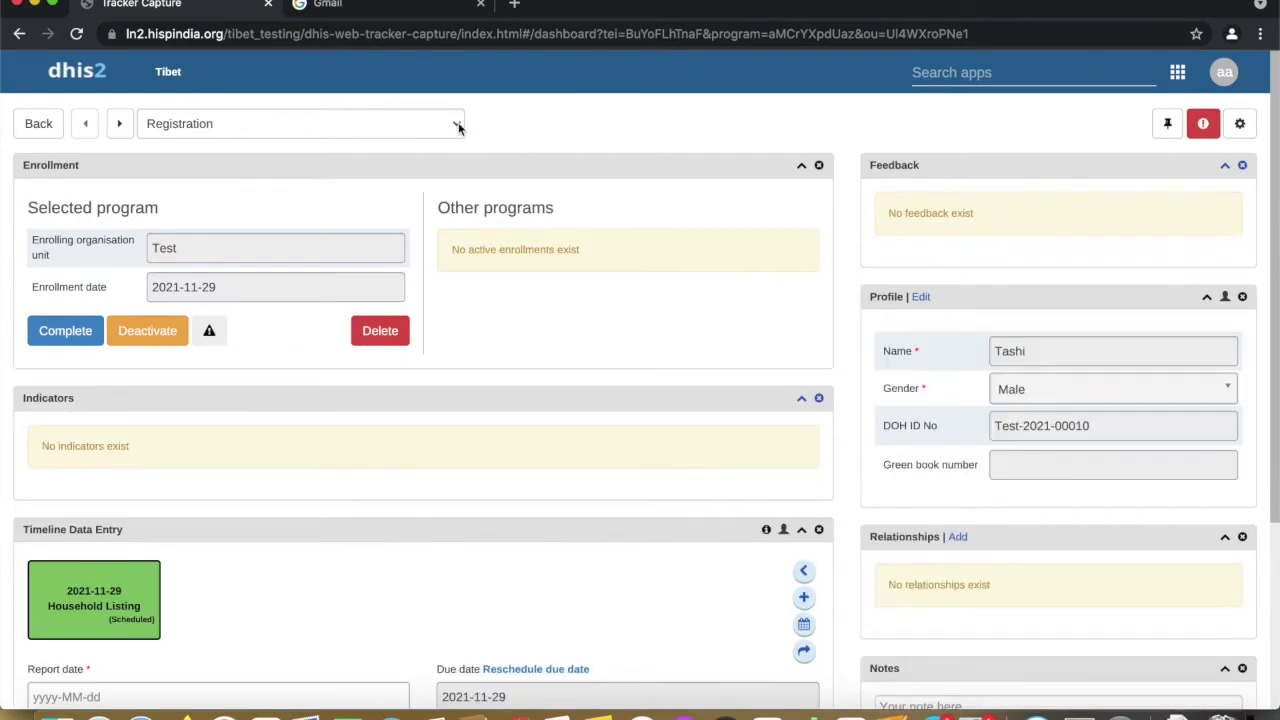
Enroll the student in the COVID-19 Vaccination Registry with enrollment date 2021-11-29
left_click(458, 126)
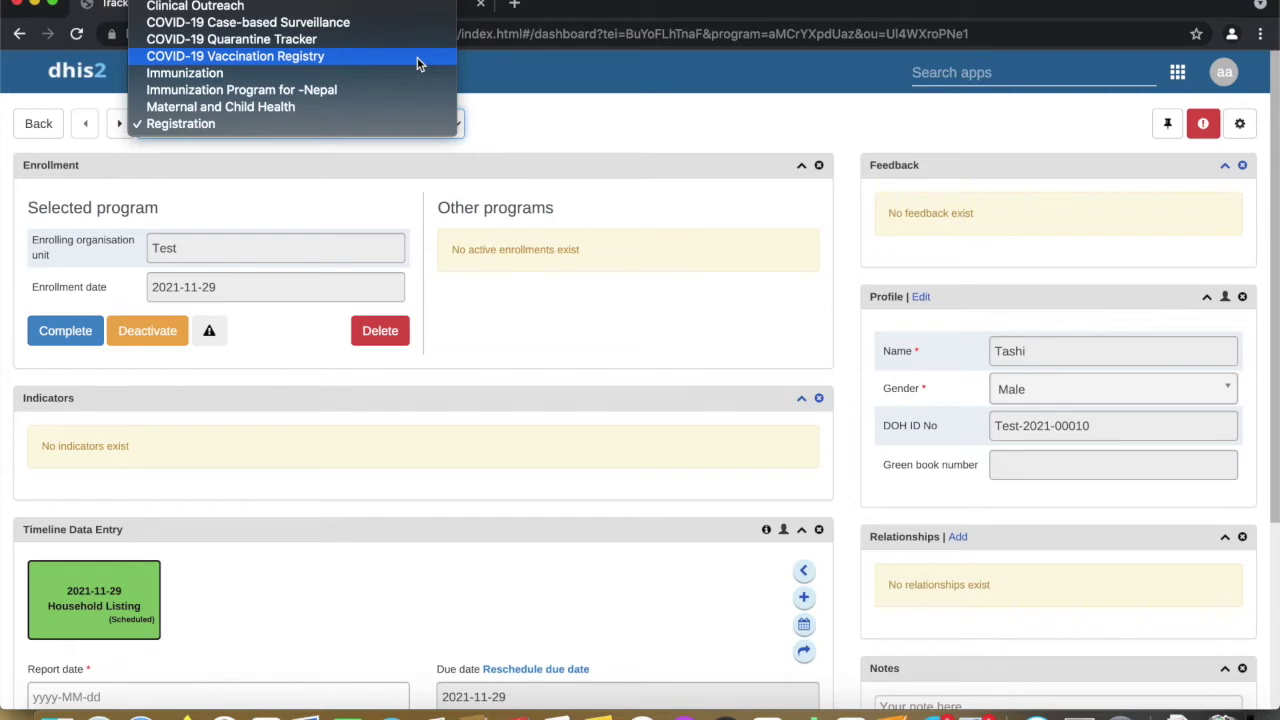
left_click(417, 57)
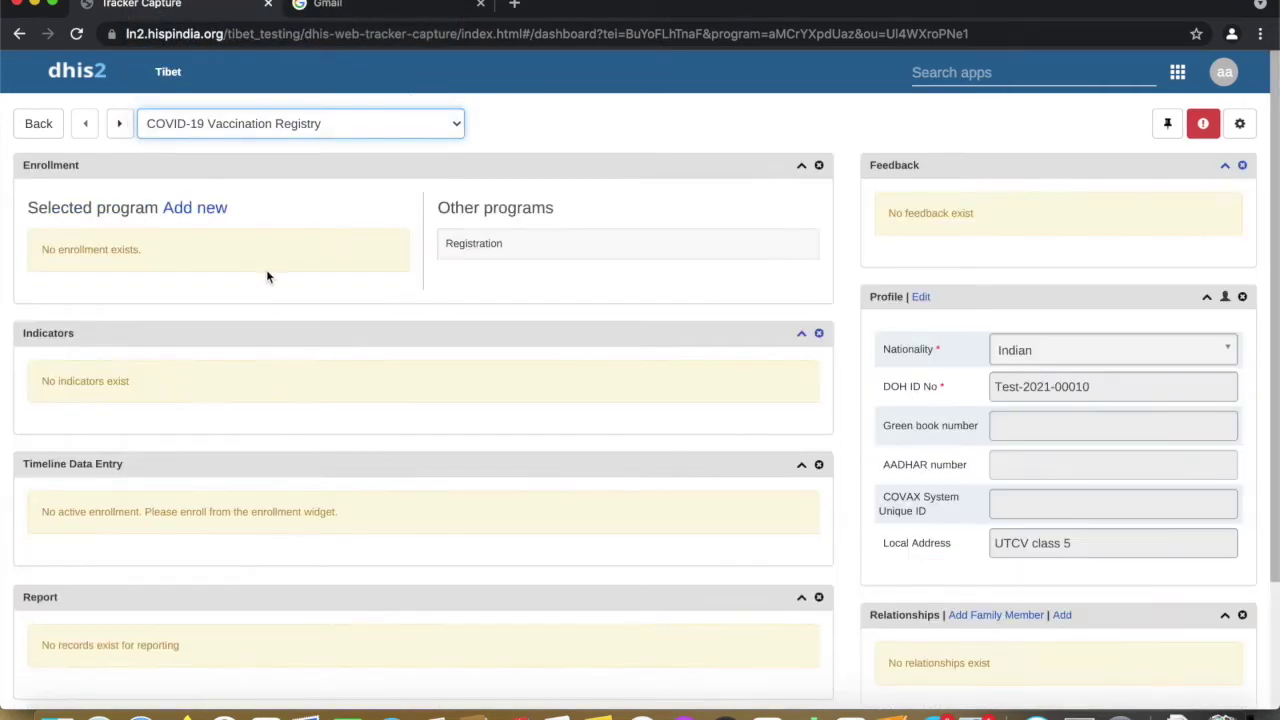
left_click(197, 208)
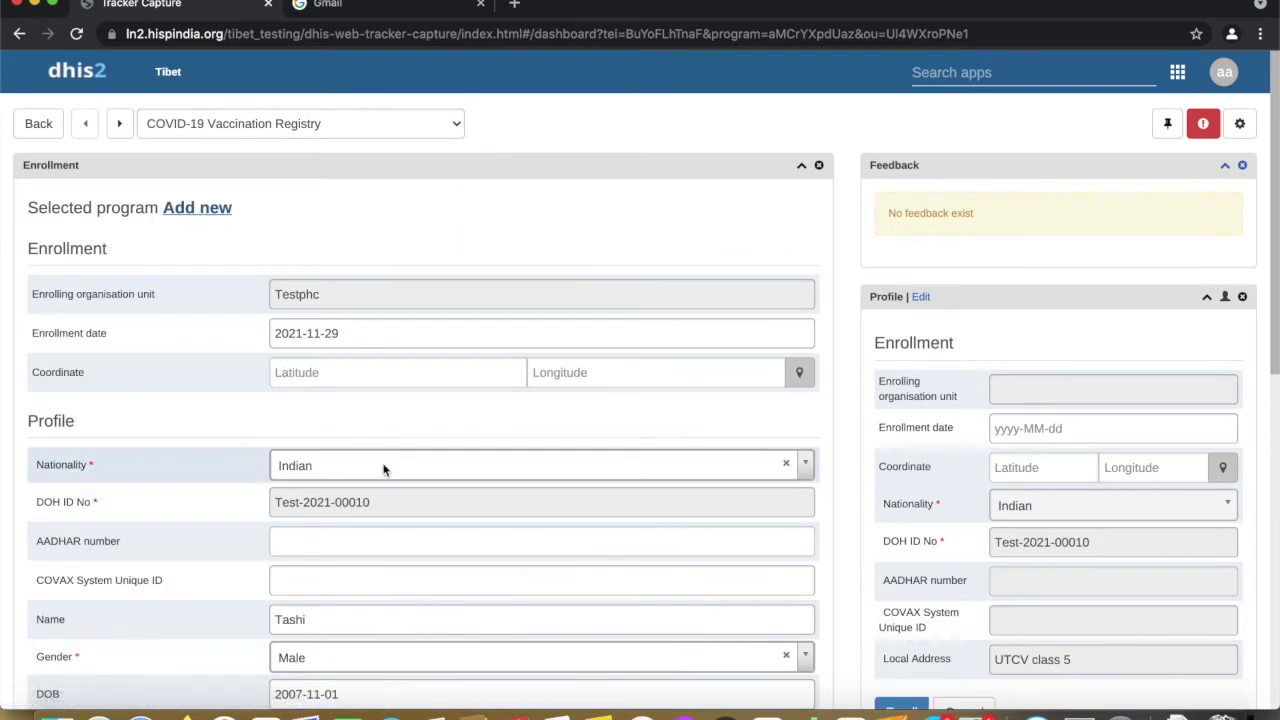
scroll(383, 470, "down", 1)
scroll(383, 470, "down", 1)
scroll(380, 460, "down", 2)
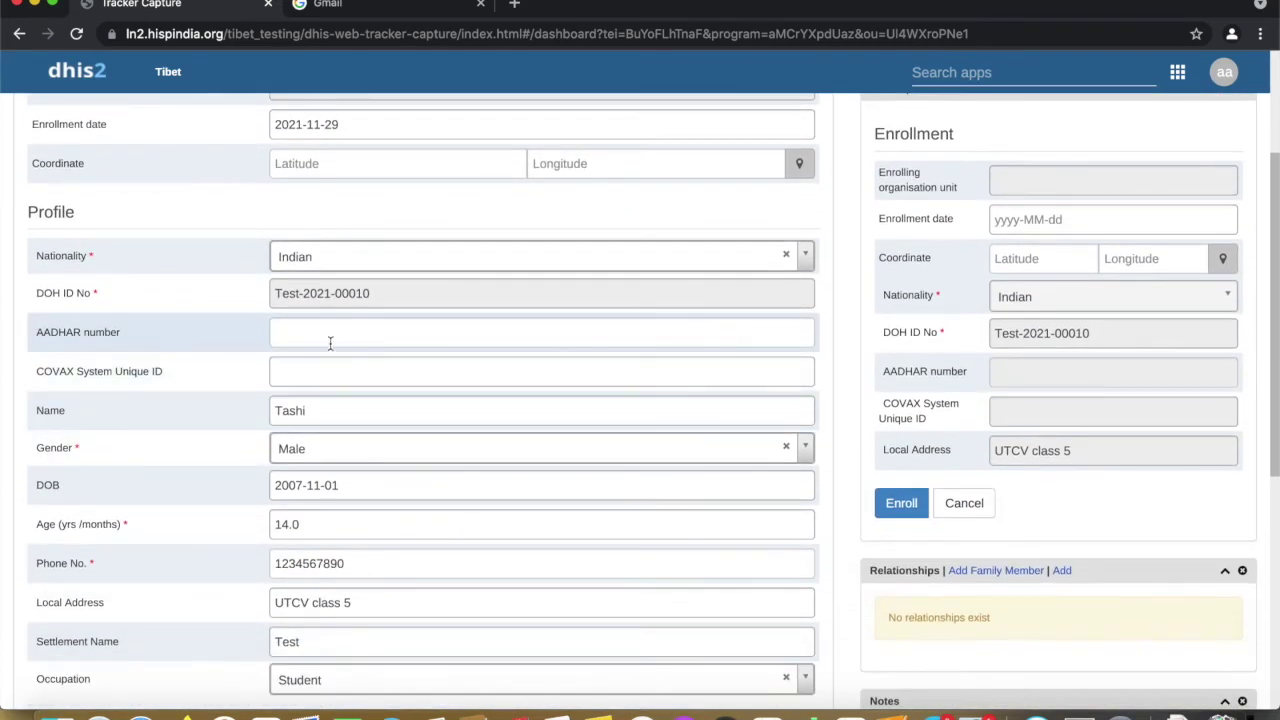
scroll(360, 400, "down", 4)
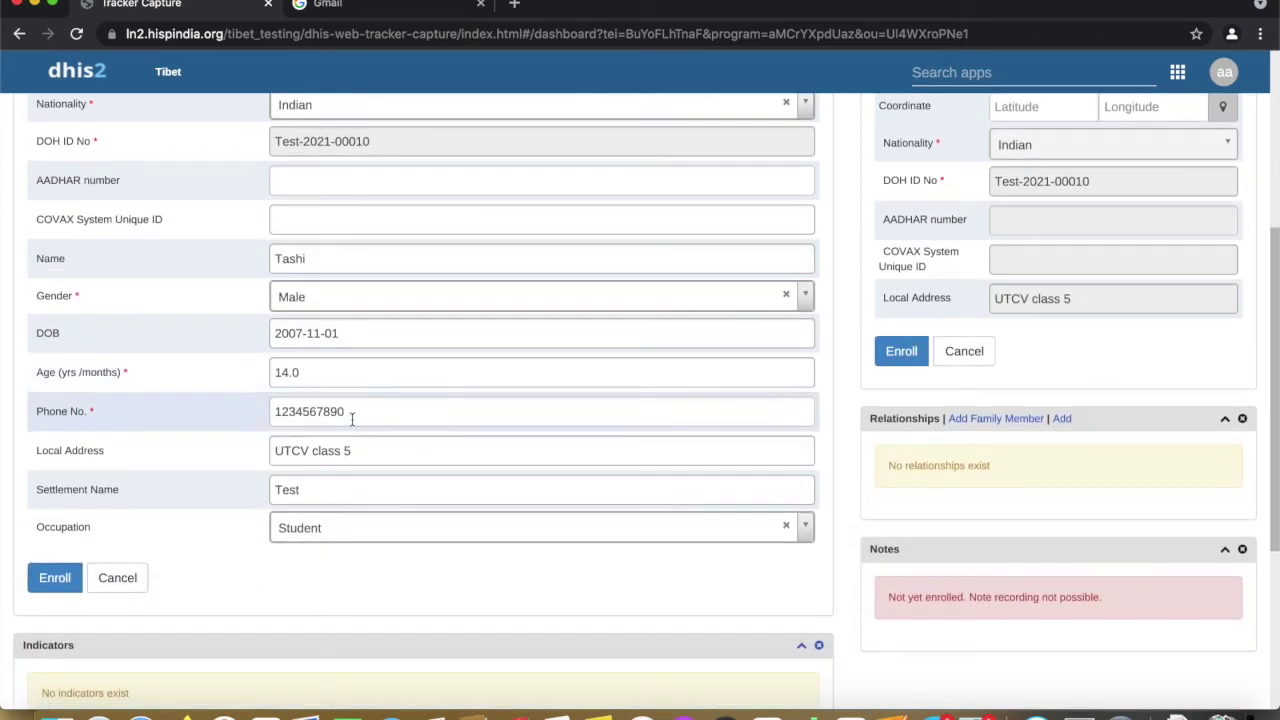
left_click(55, 580)
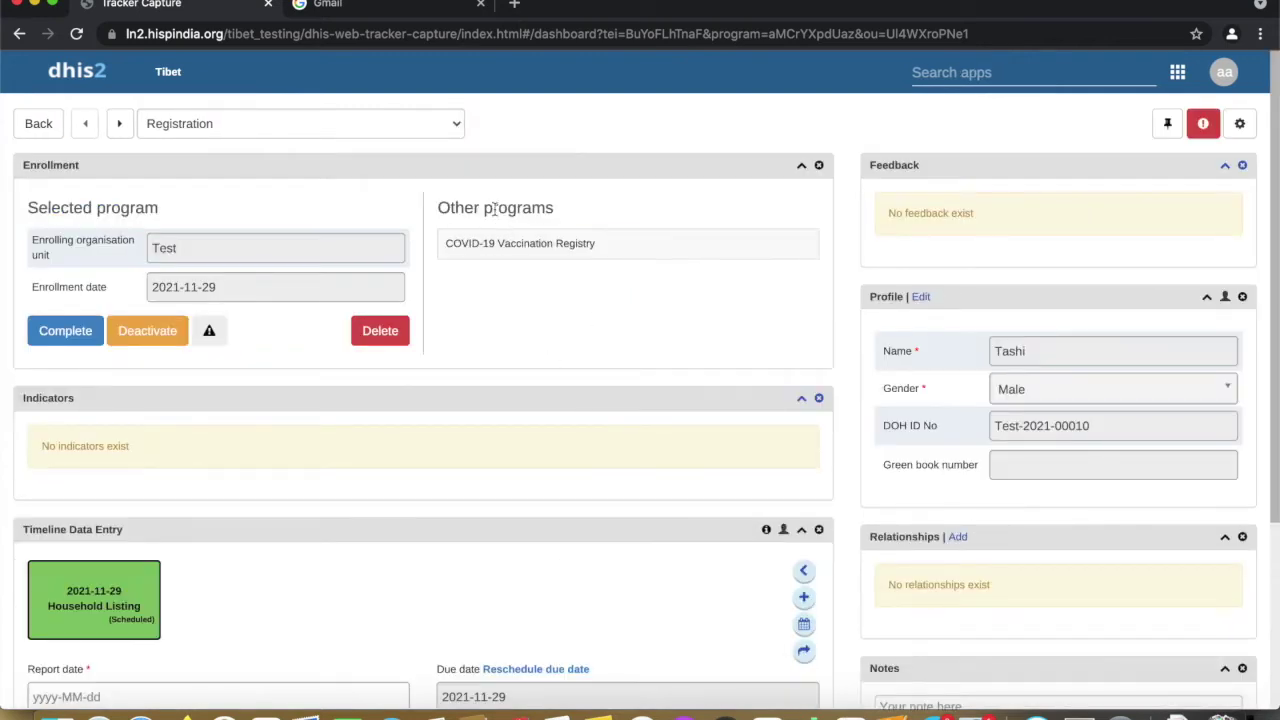
Switch to the COVID-19 Vaccination Registry enrollment and open the vaccination date calendar
left_click(528, 255)
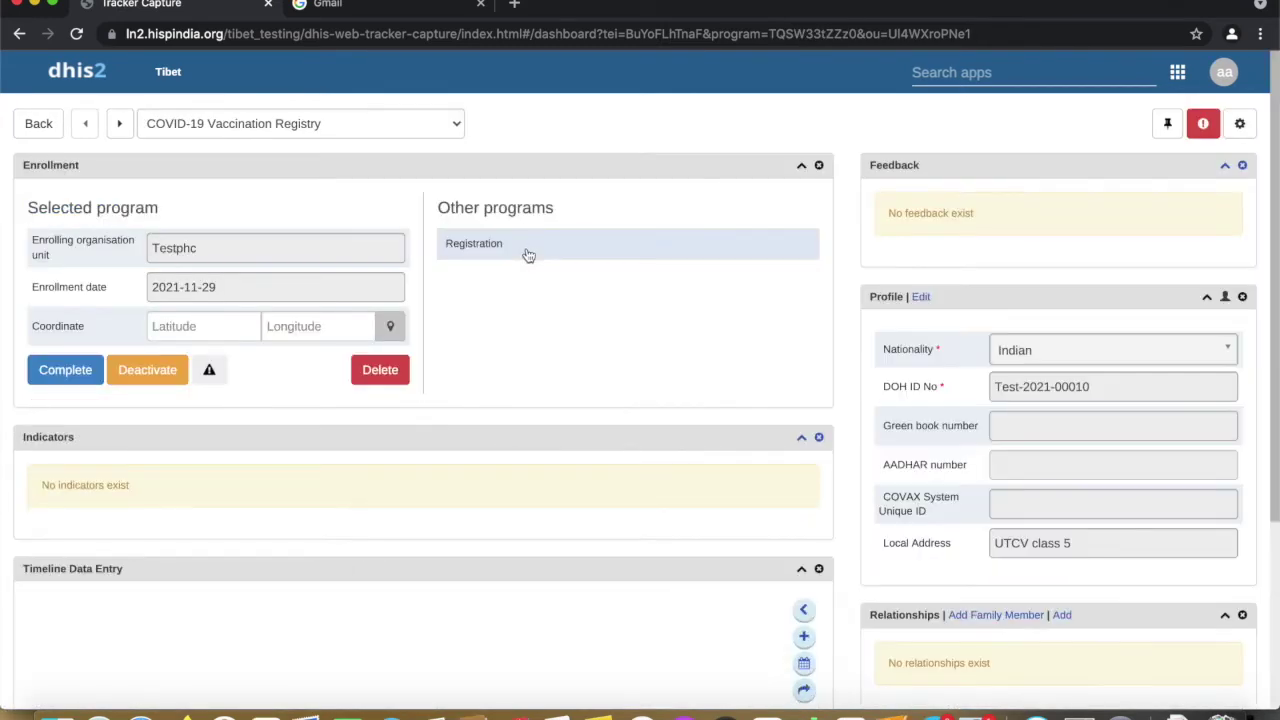
scroll(505, 395, "down", 5)
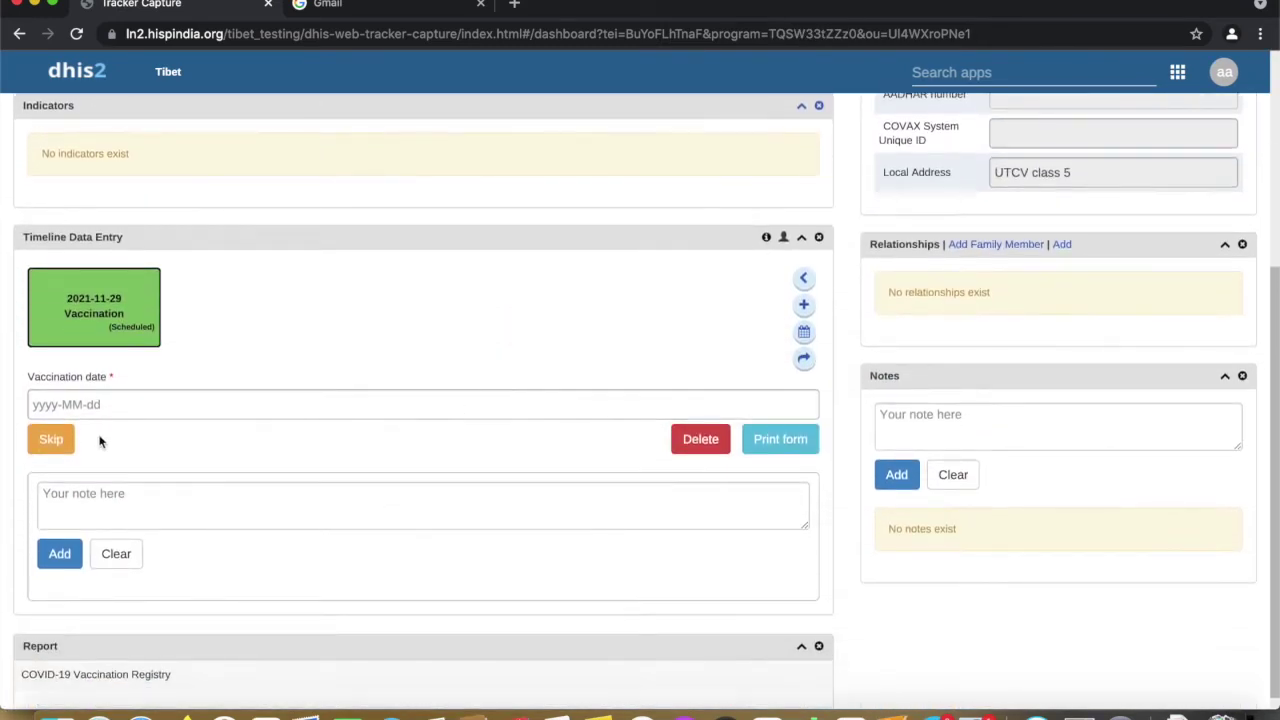
left_click(95, 404)
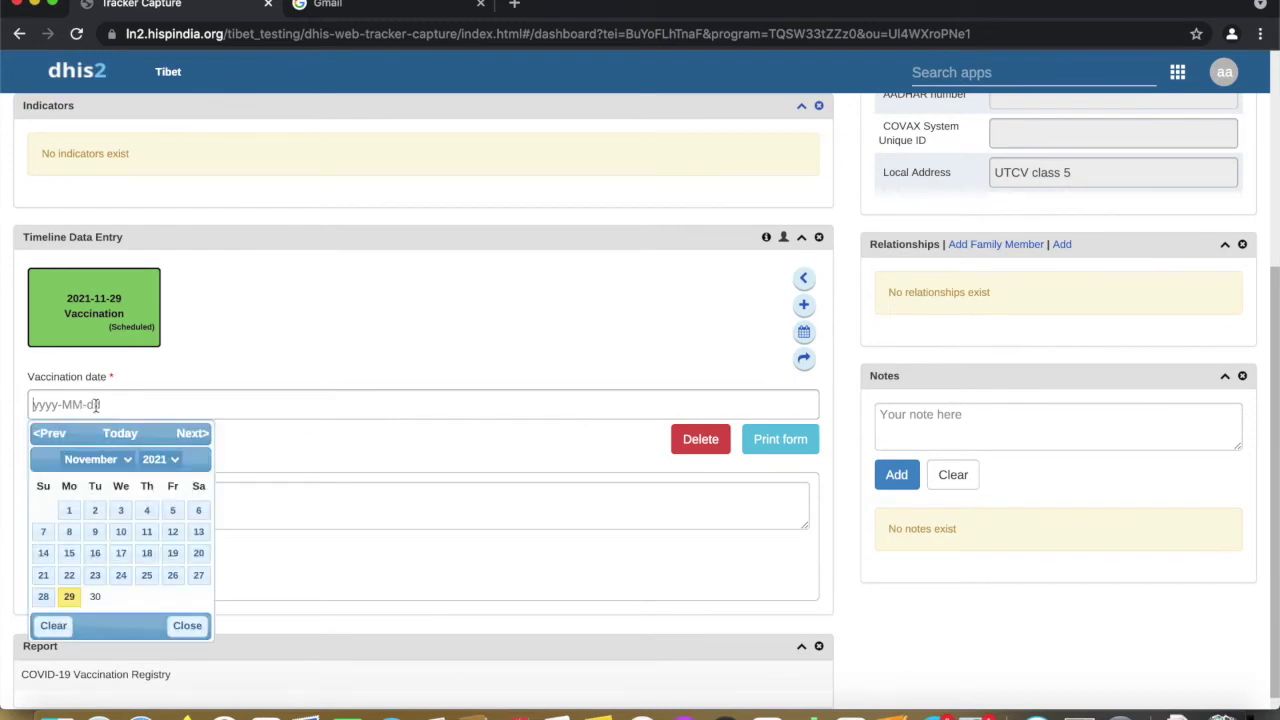
Date the vaccination 2021-11-02 at the Government PHCs vaccination centre
left_click(95, 511)
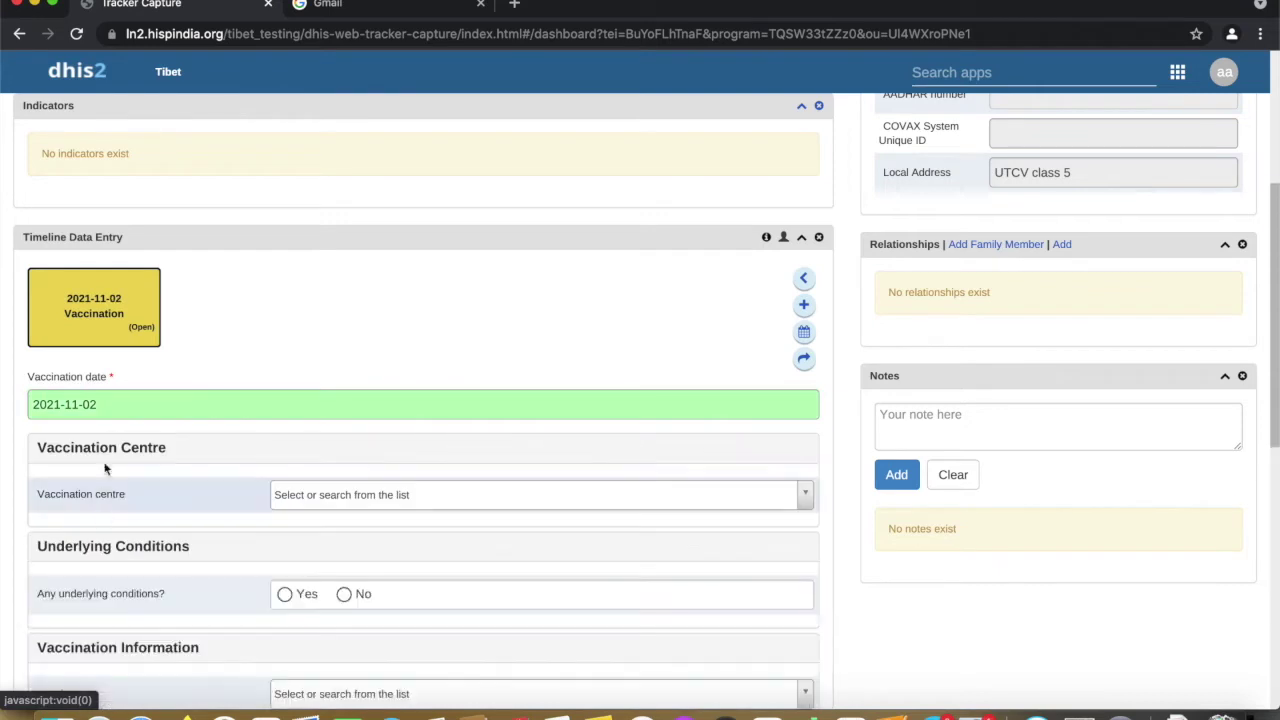
scroll(168, 480, "down", 1)
scroll(168, 484, "down", 1)
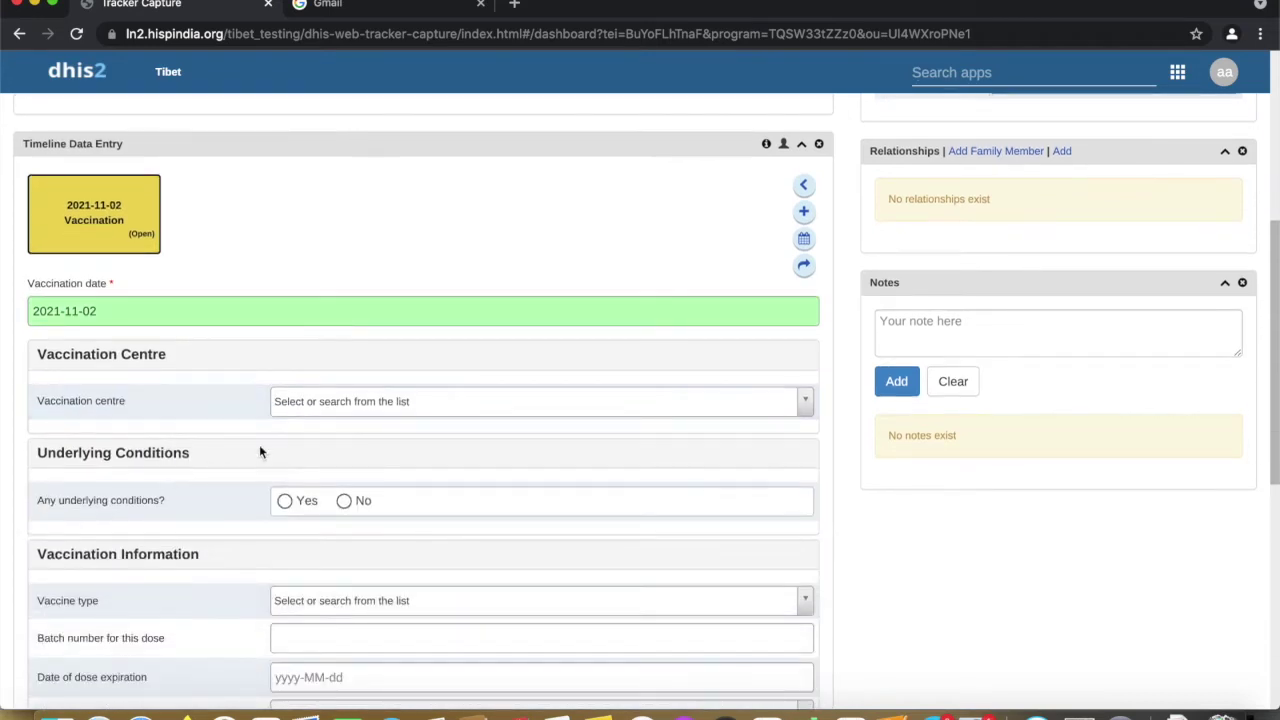
left_click(325, 404)
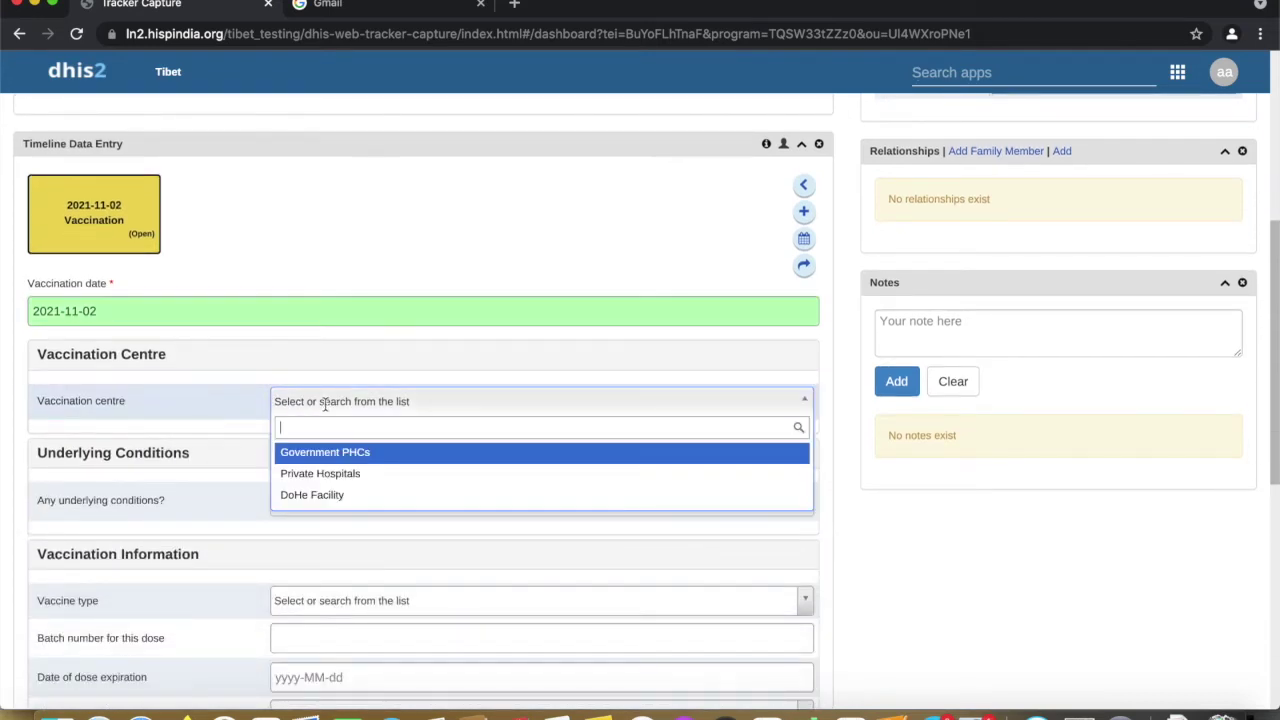
left_click(366, 454)
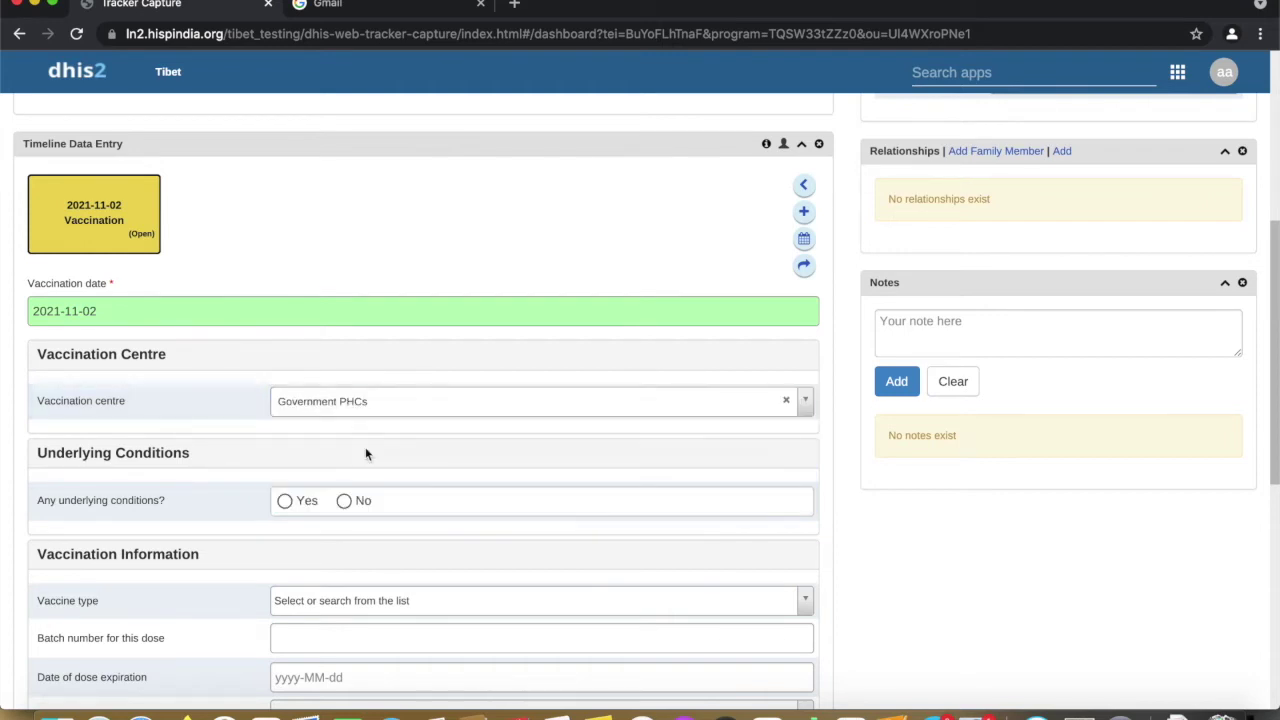
Mark underlying conditions as Yes and go to the Others conditions field
scroll(340, 452, "down", 3)
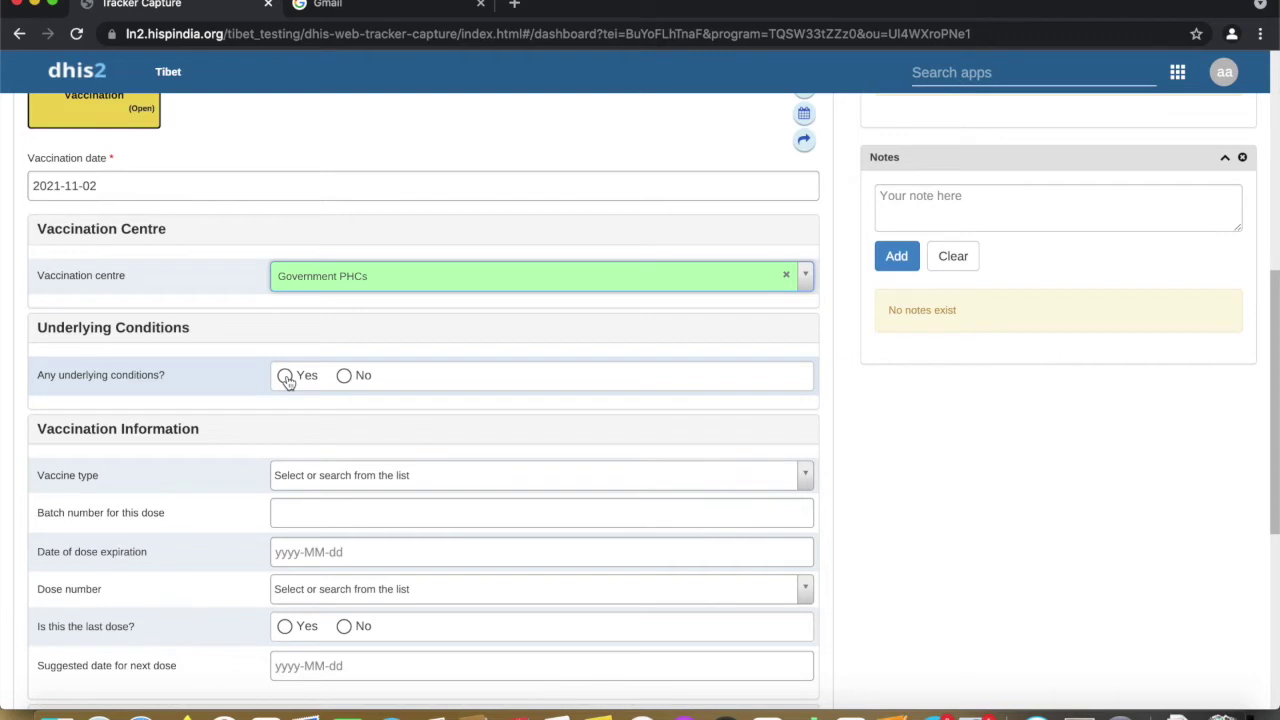
left_click(286, 377)
scroll(310, 486, "down", 2)
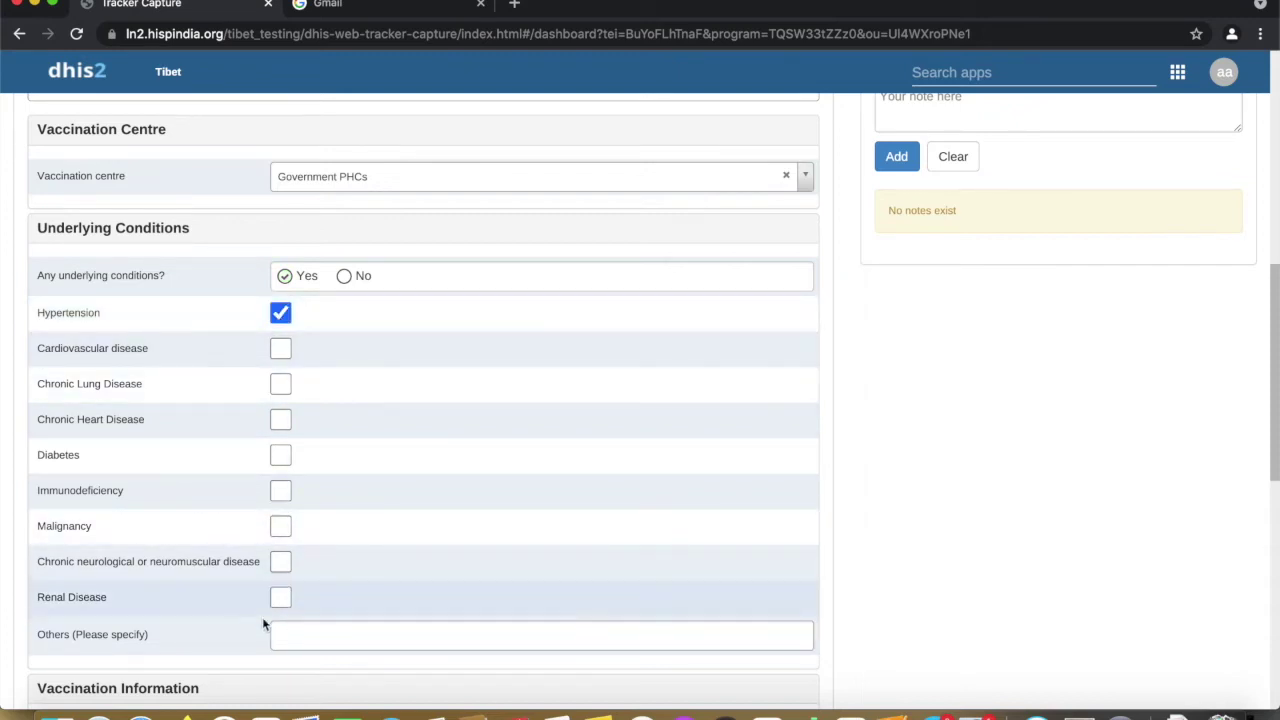
left_click(293, 638)
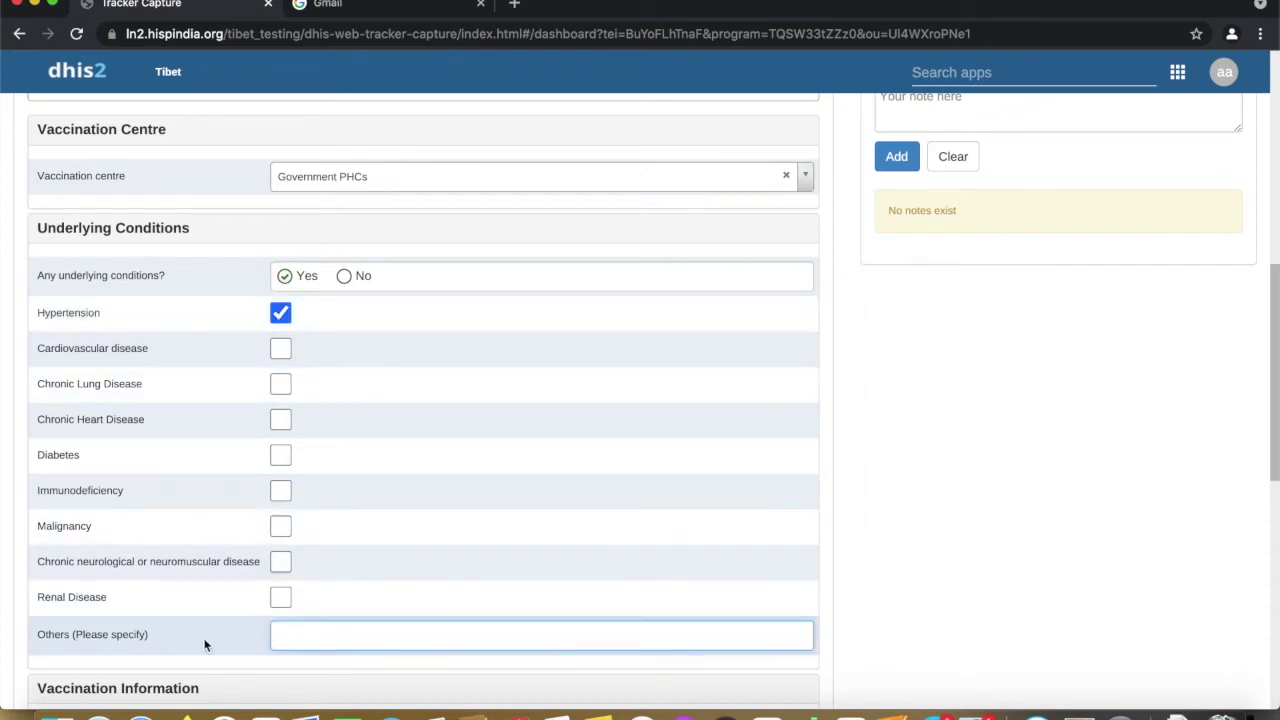
scroll(364, 638, "down", 5)
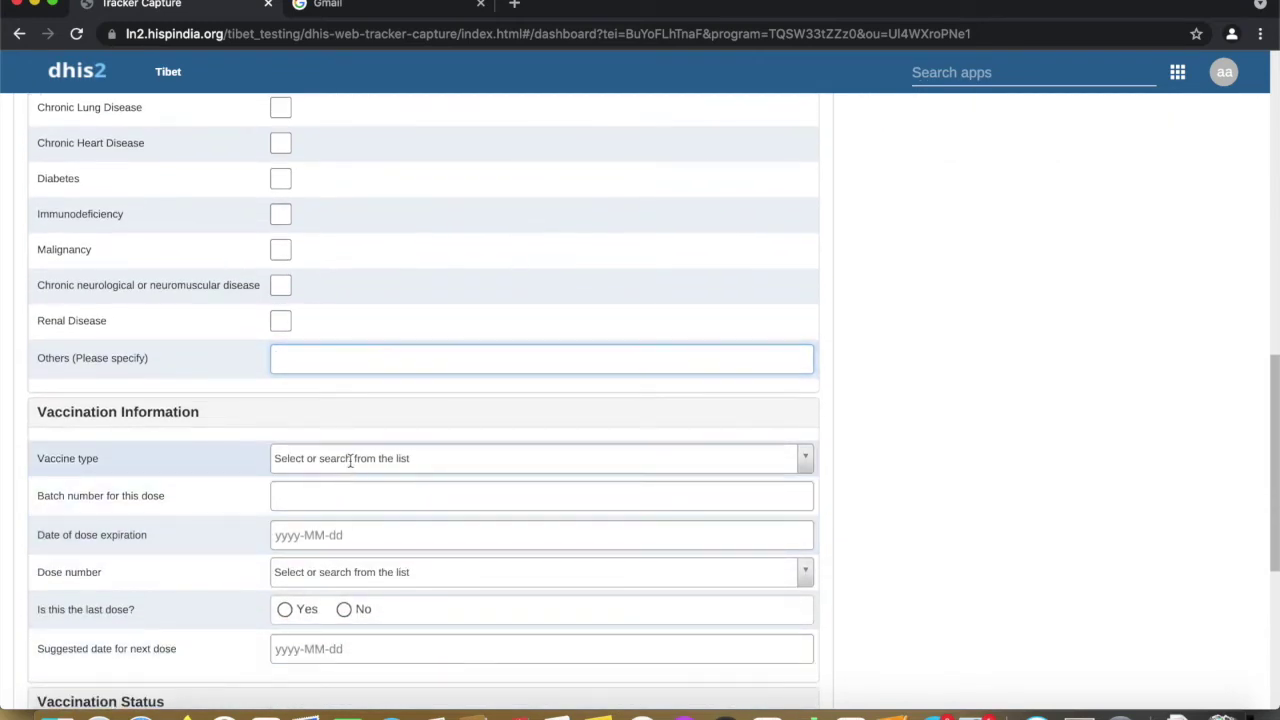
Record the vaccine as Covaxin, Dose 1, and not the last dose
left_click(349, 459)
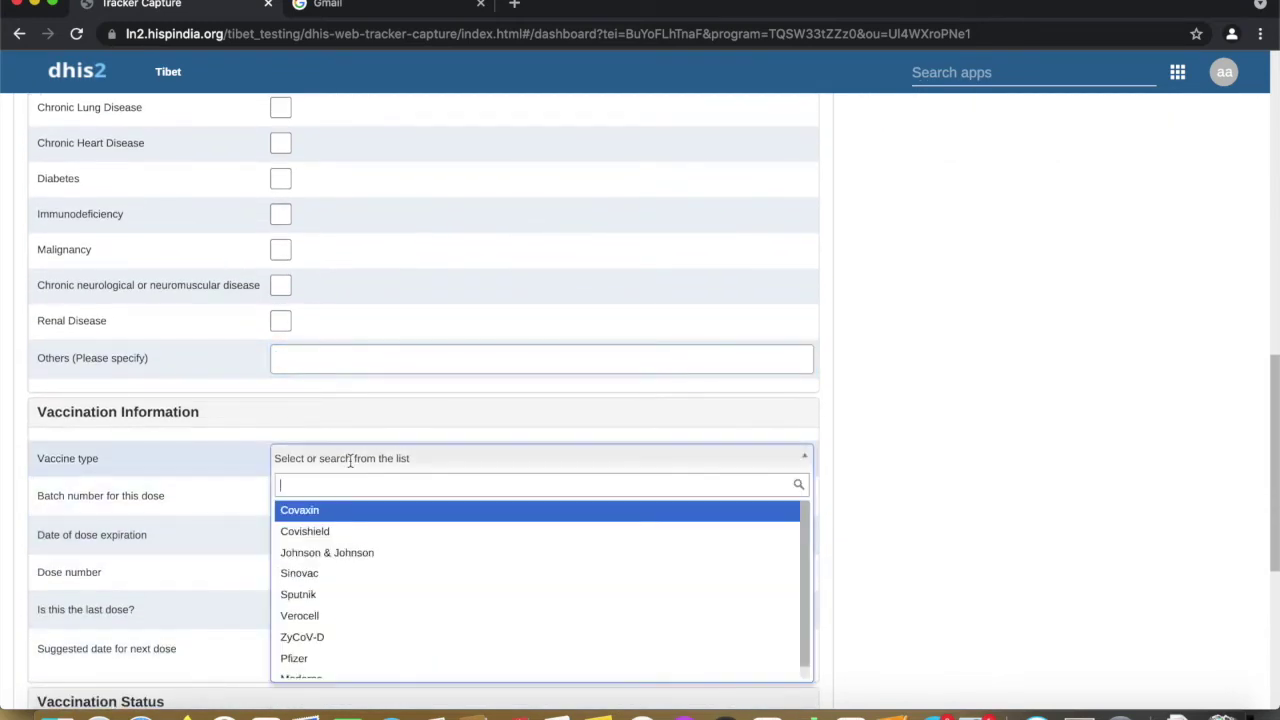
left_click(350, 515)
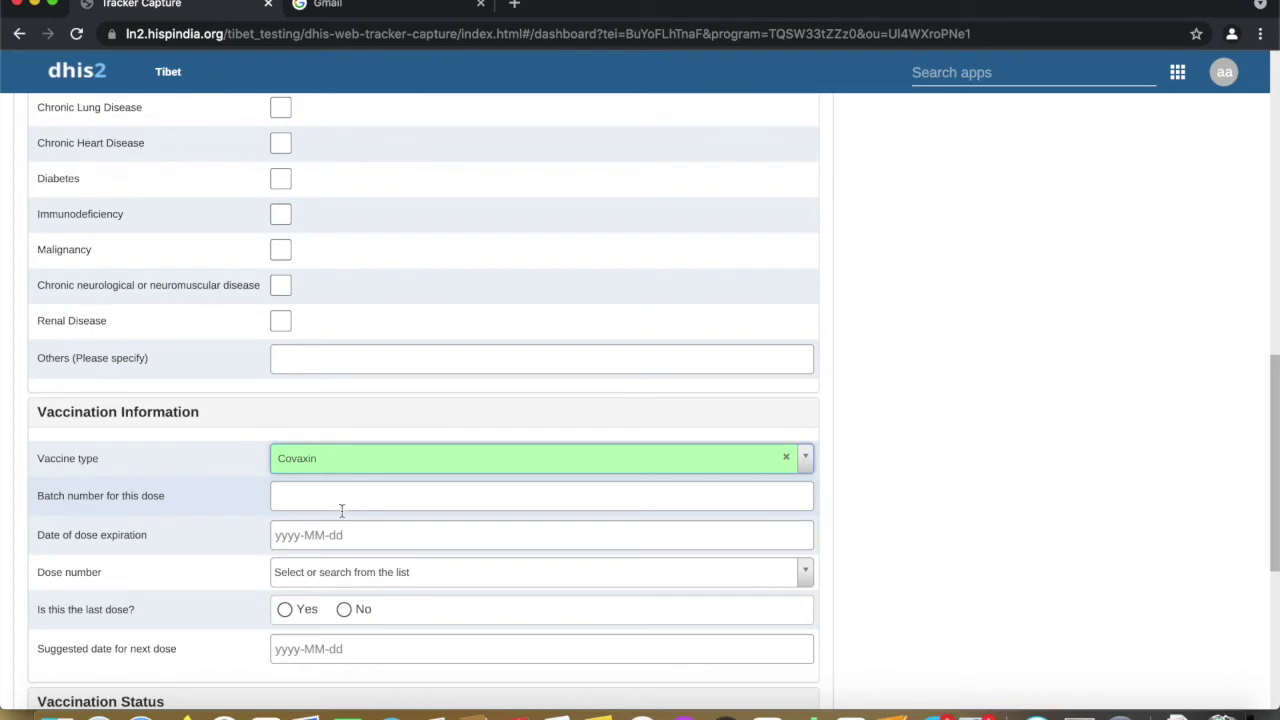
scroll(341, 511, "down", 1)
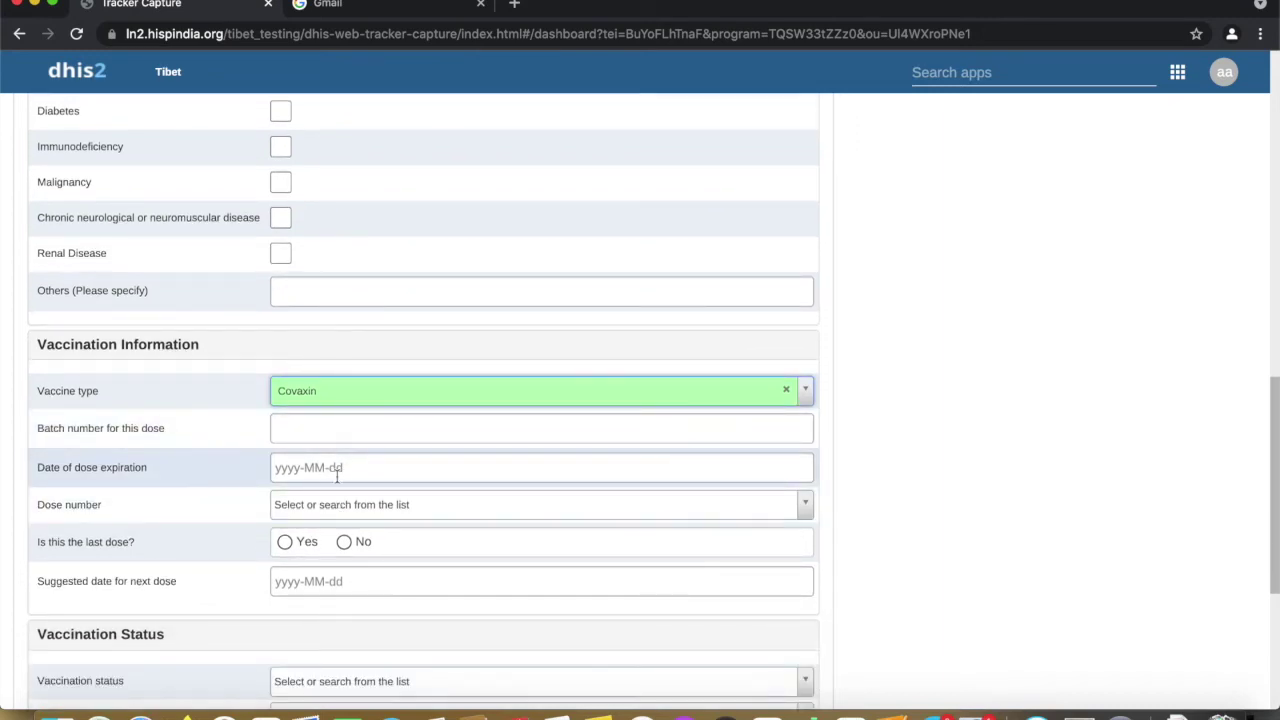
left_click(330, 504)
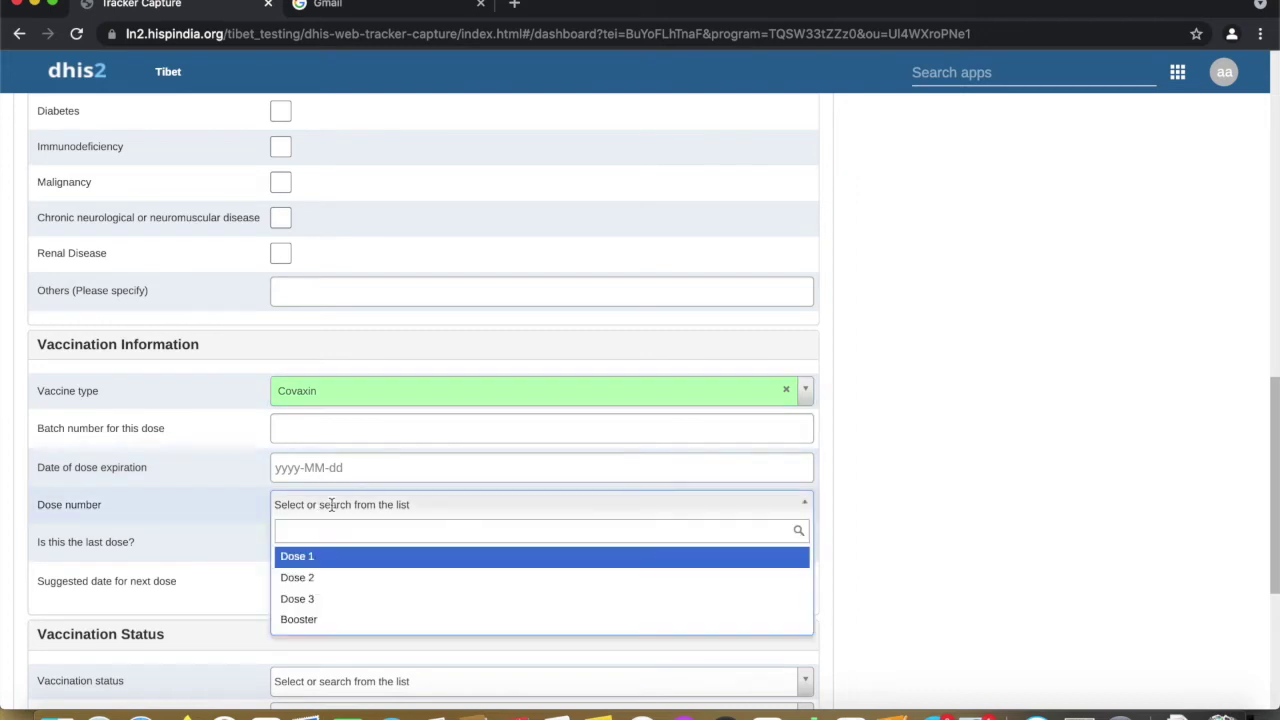
left_click(322, 558)
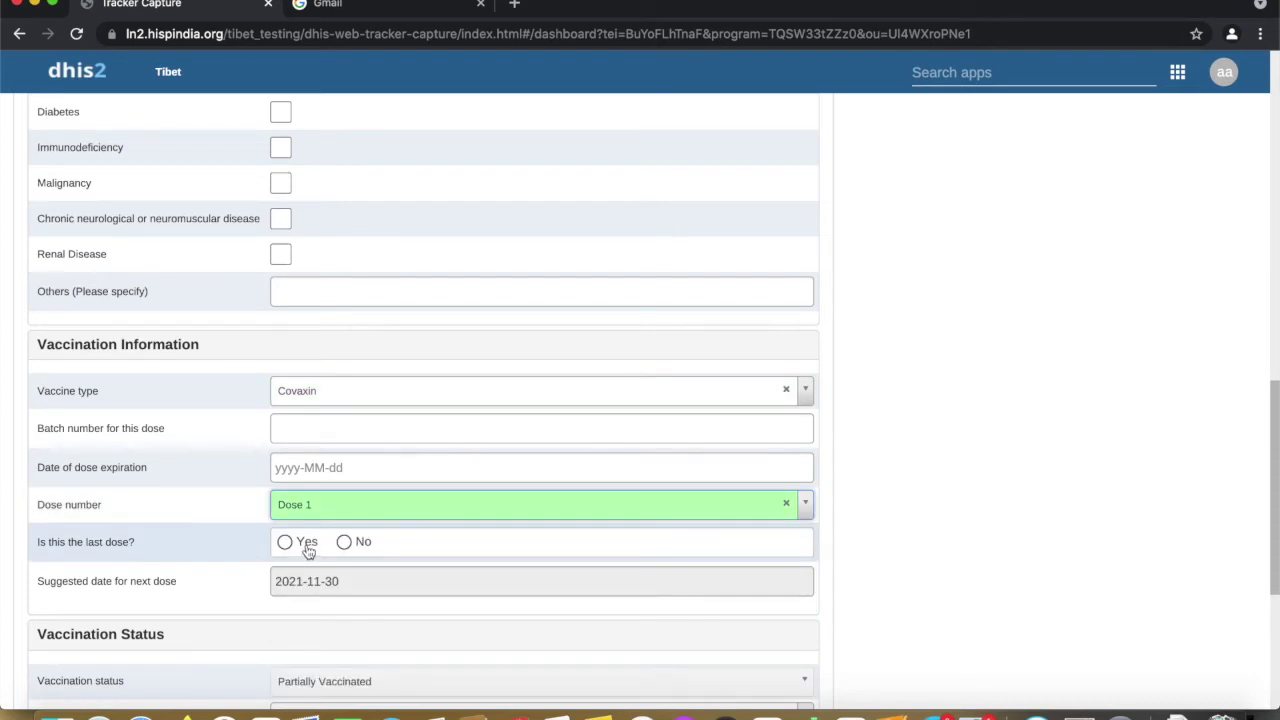
left_click(345, 543)
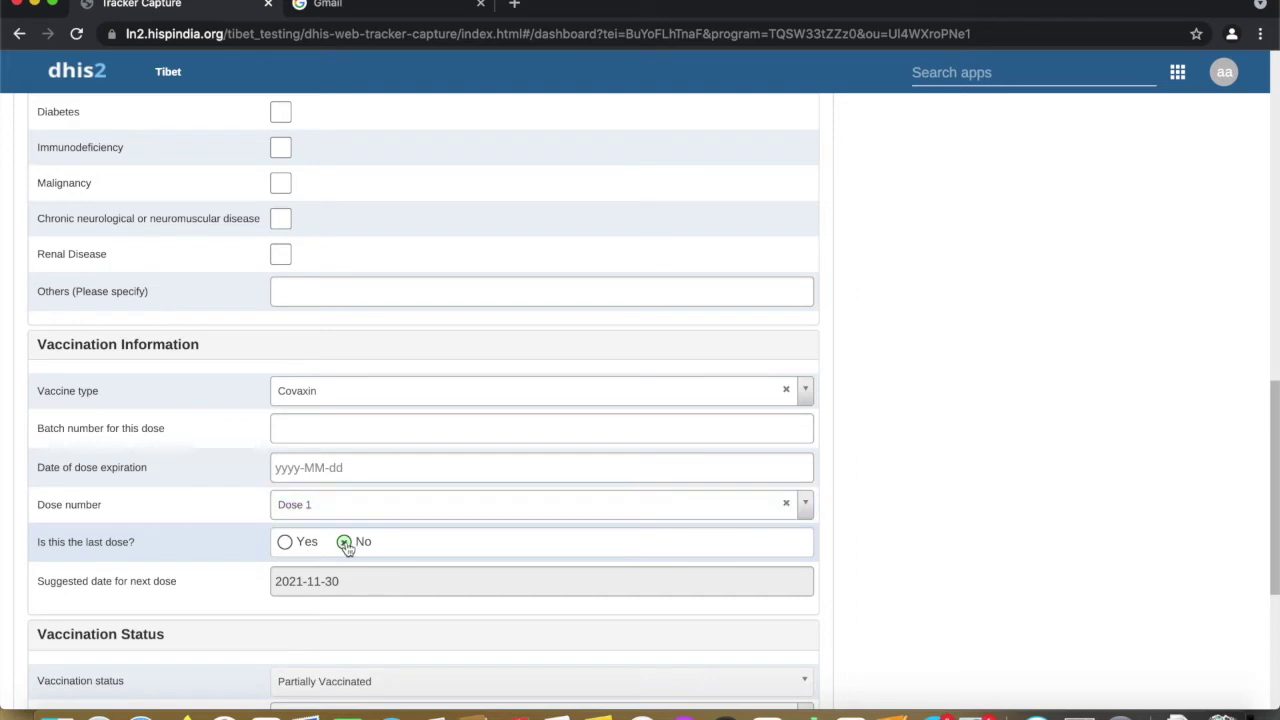
scroll(351, 523, "down", 2)
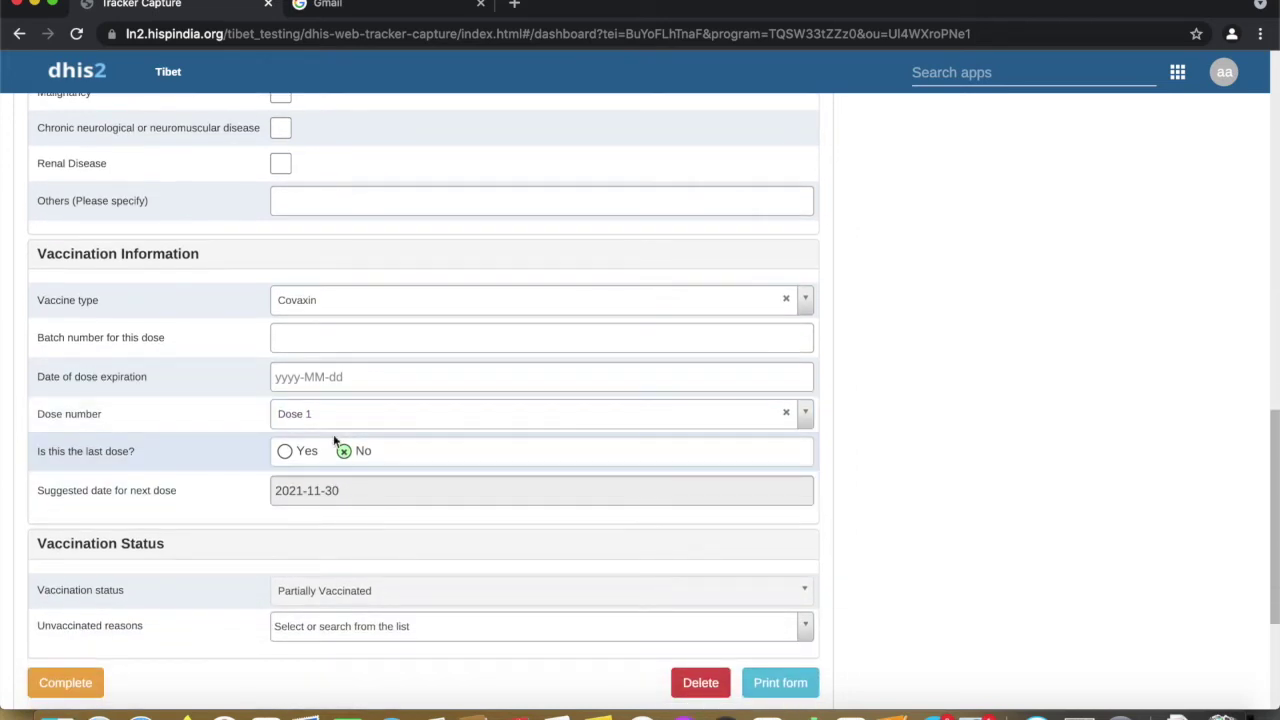
scroll(360, 466, "down", 1)
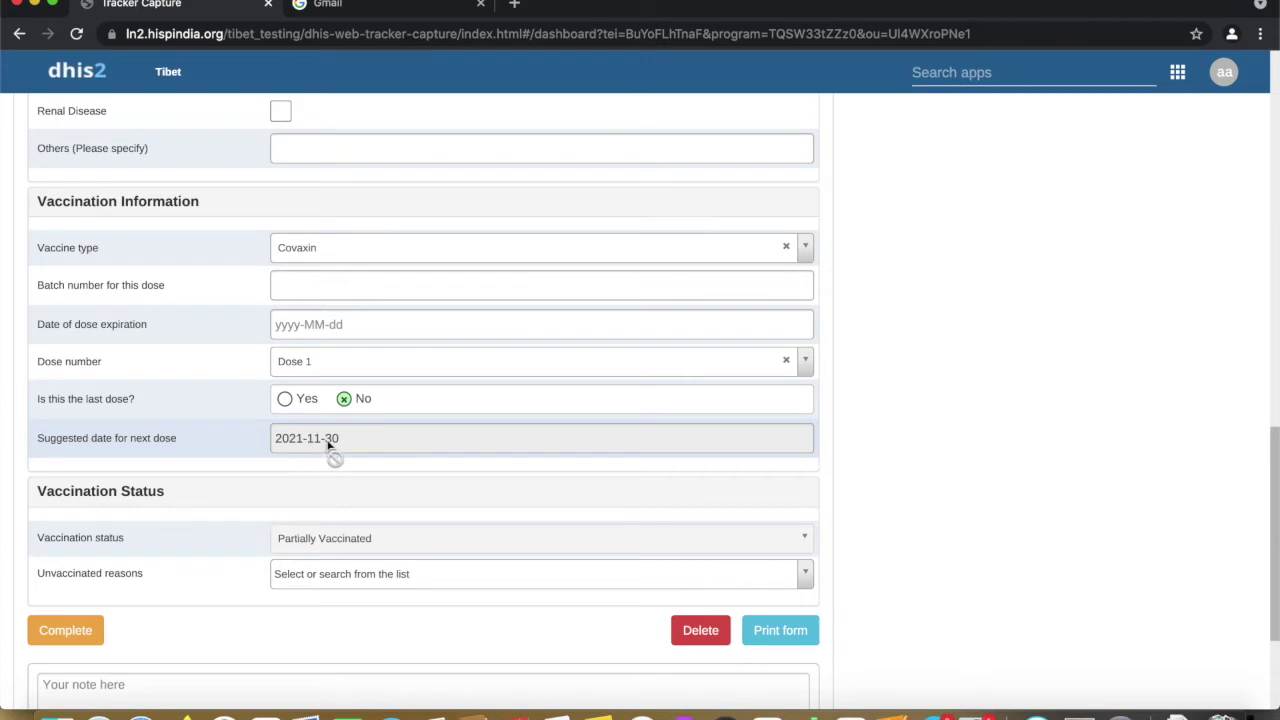
scroll(326, 450, "down", 1)
scroll(326, 450, "down", 1)
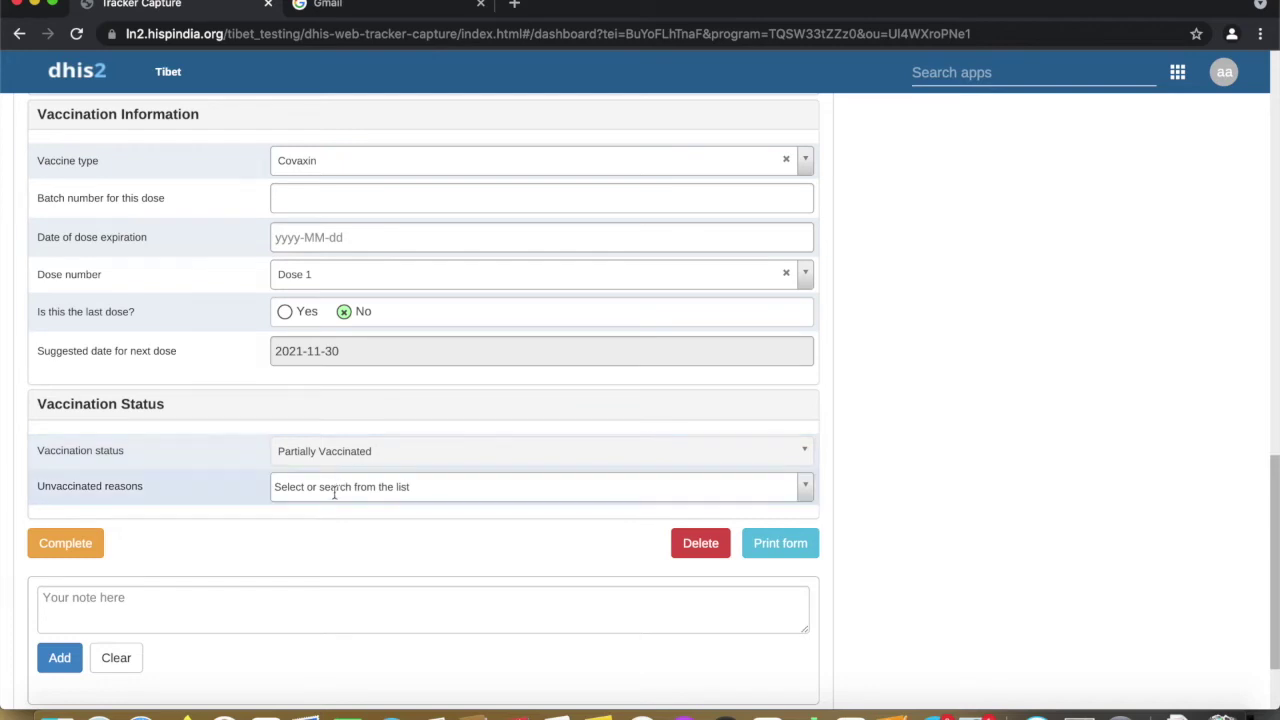
scroll(334, 491, "down", 2)
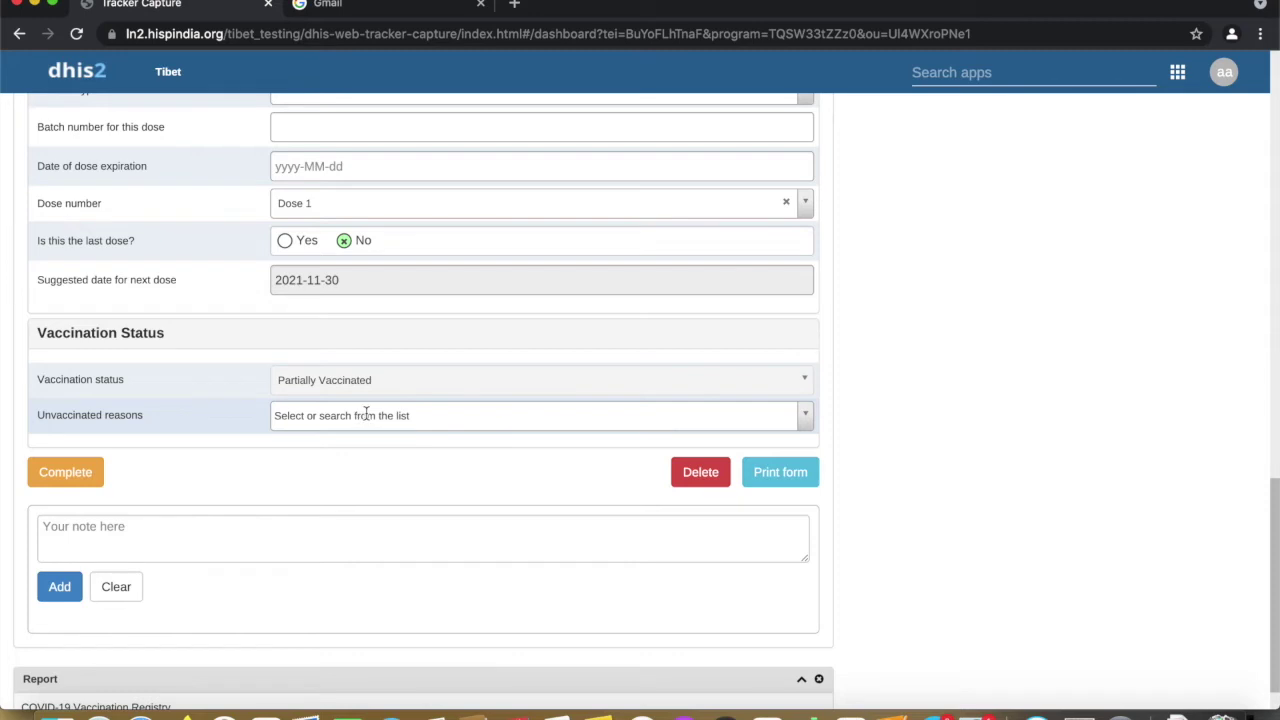
scroll(383, 415, "up", 5)
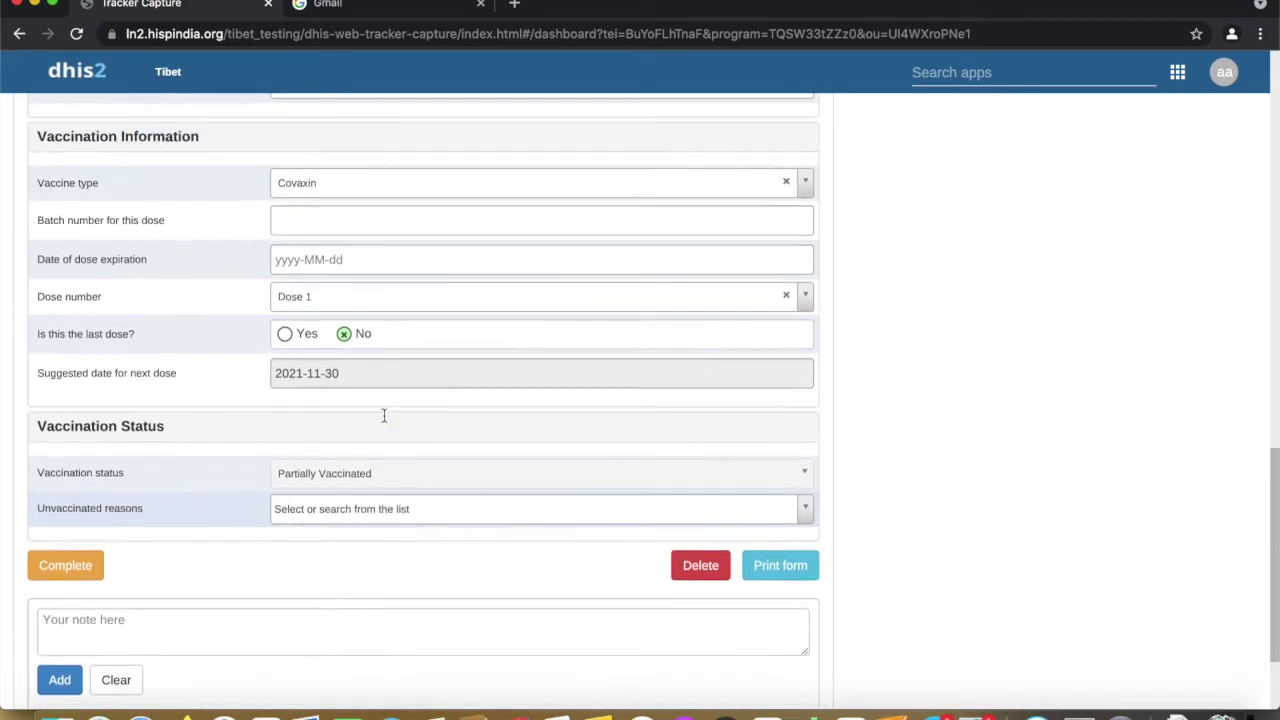
scroll(365, 435, "up", 9)
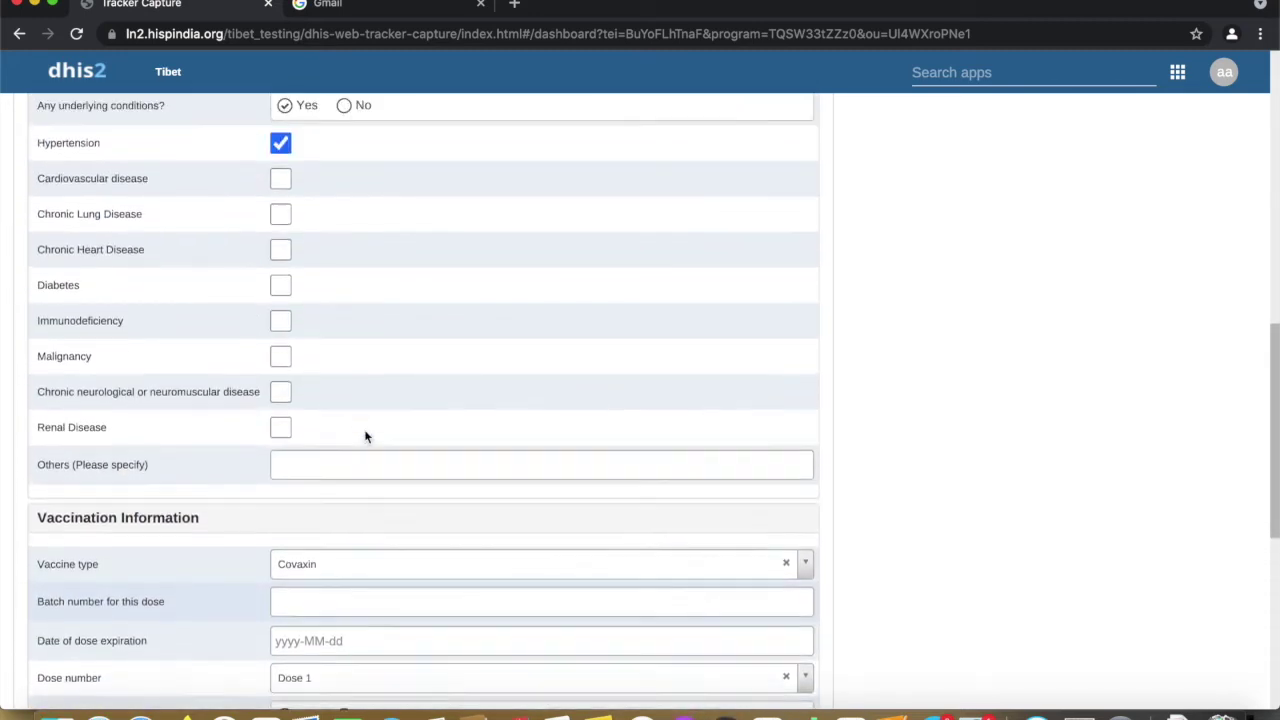
scroll(364, 429, "down", 1)
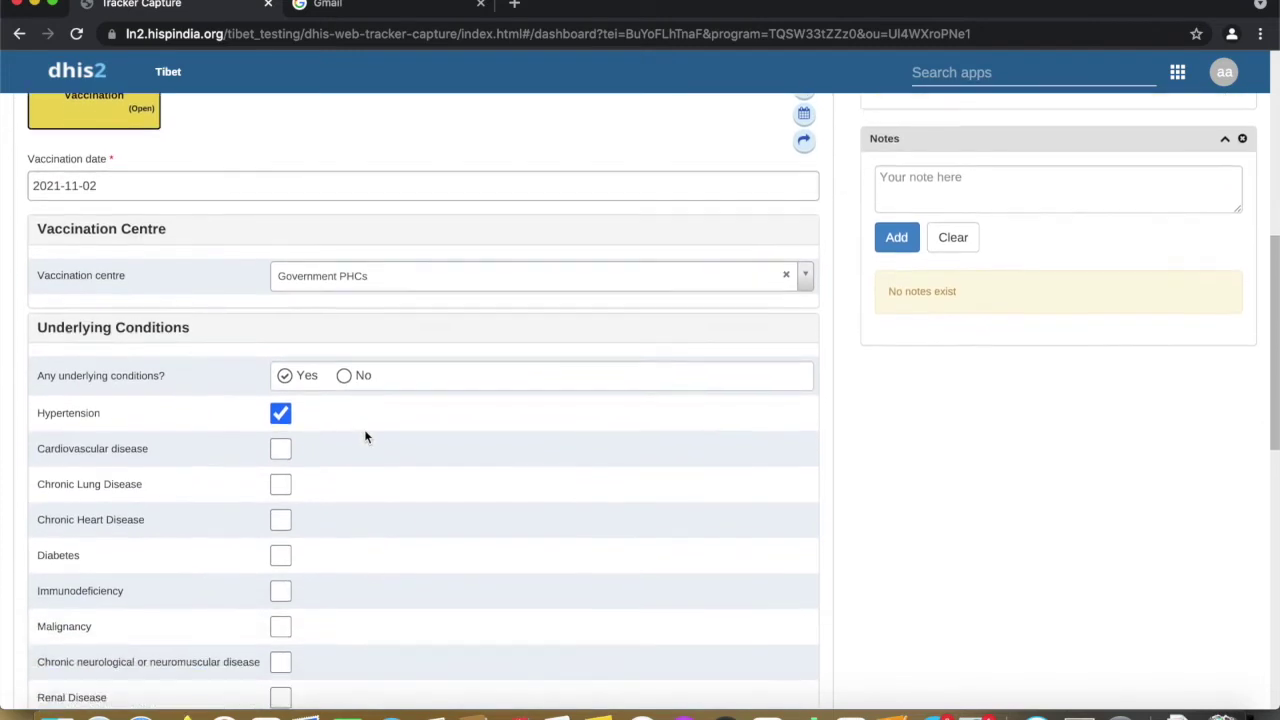
scroll(414, 381, "down", 2)
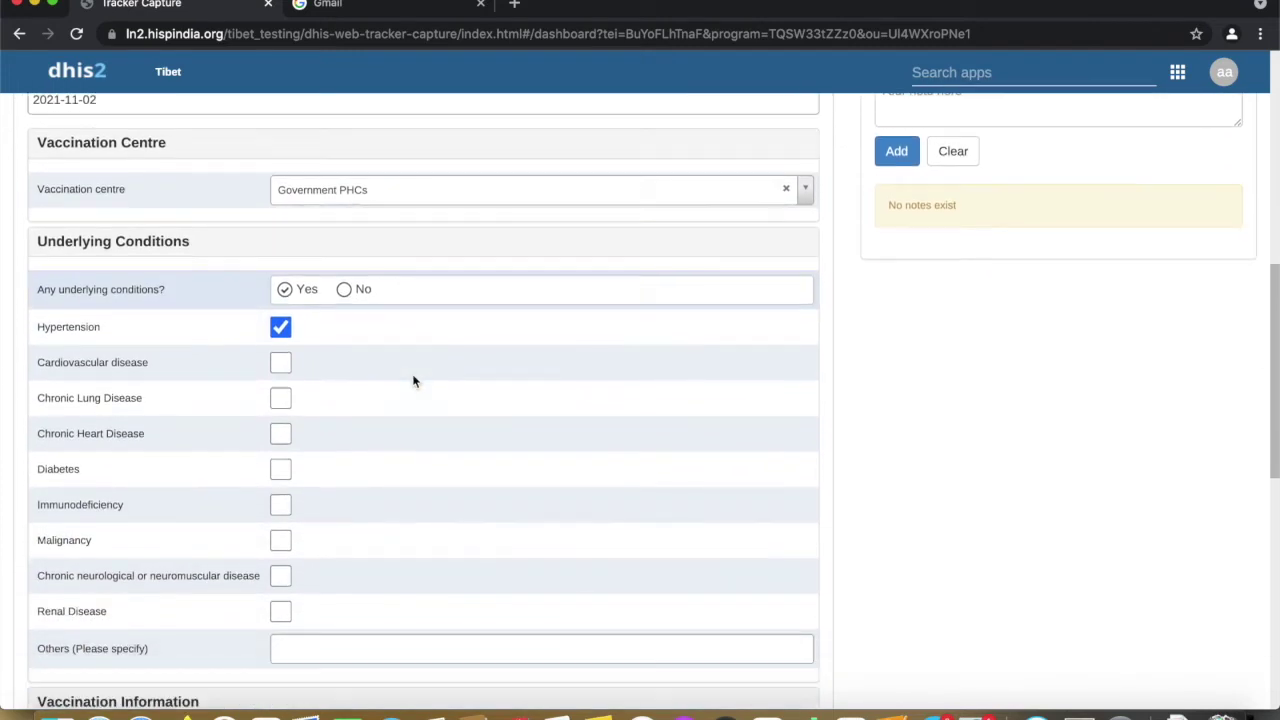
scroll(414, 381, "up", 2)
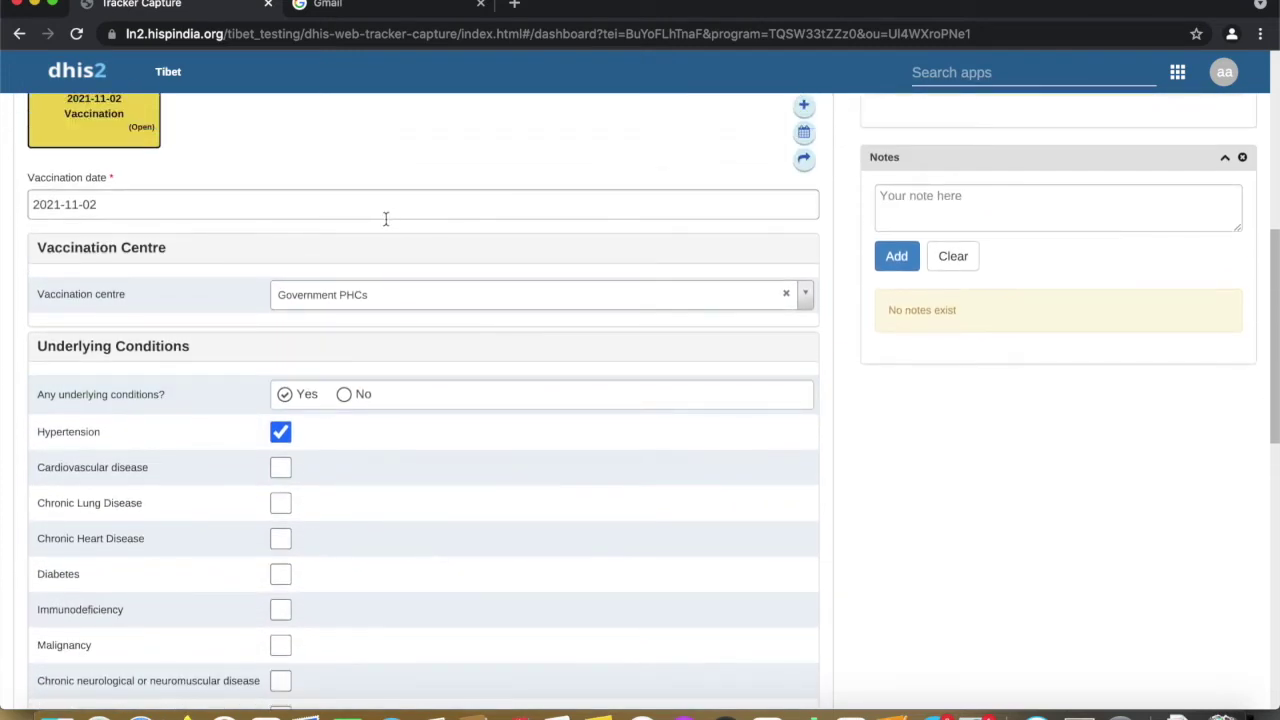
scroll(417, 339, "down", 10)
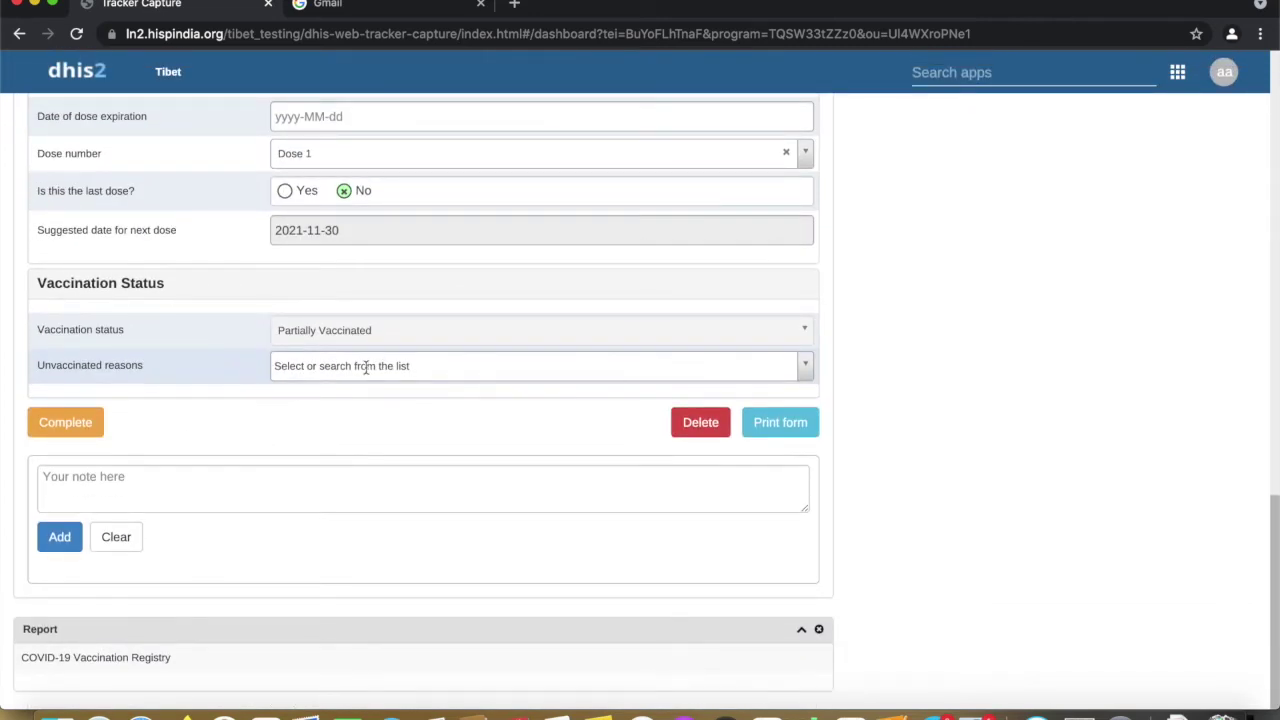
Leave Unvaccinated reasons empty and mark the 2021-11-02 vaccination event Completed
left_click(804, 366)
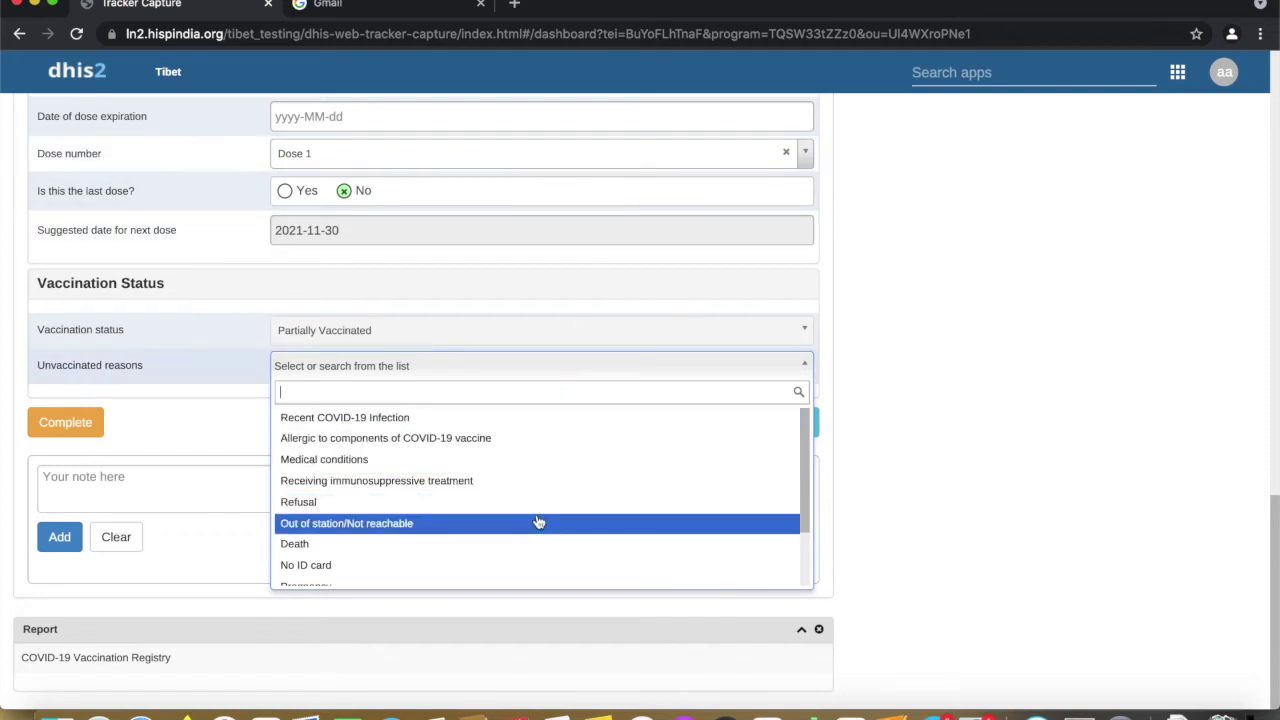
scroll(538, 522, "down", 2)
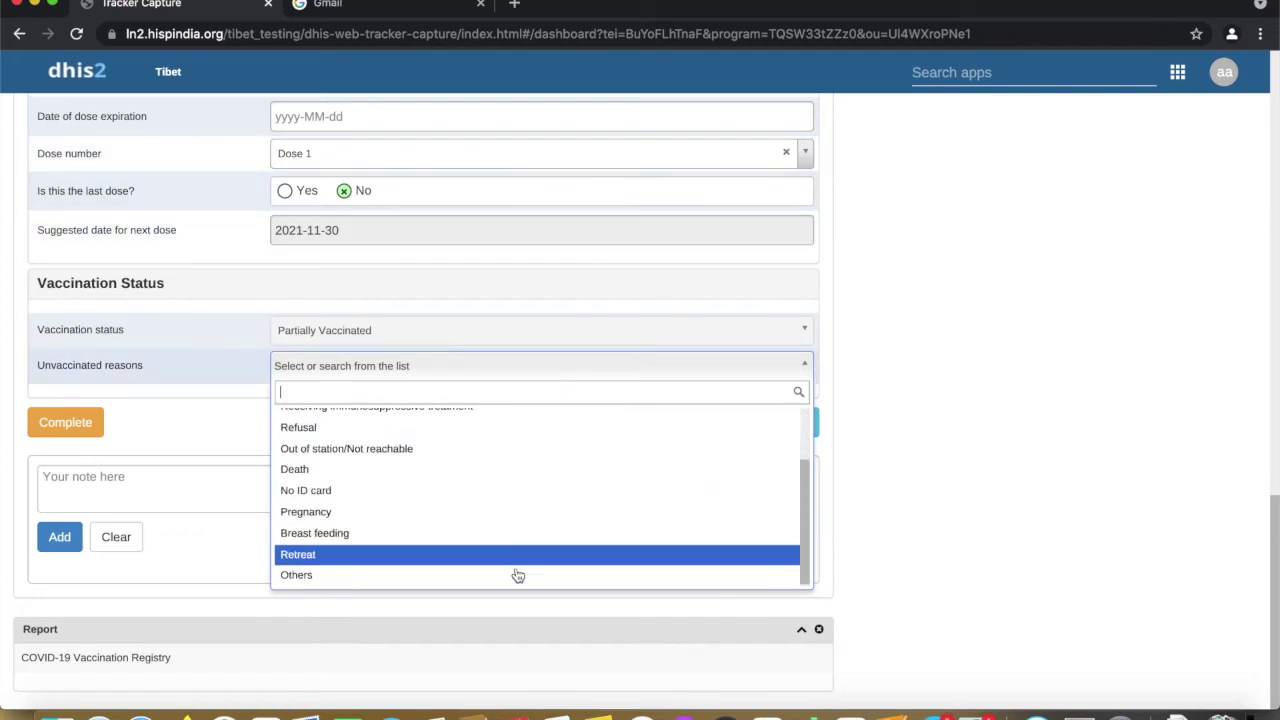
scroll(521, 510, "up", 3)
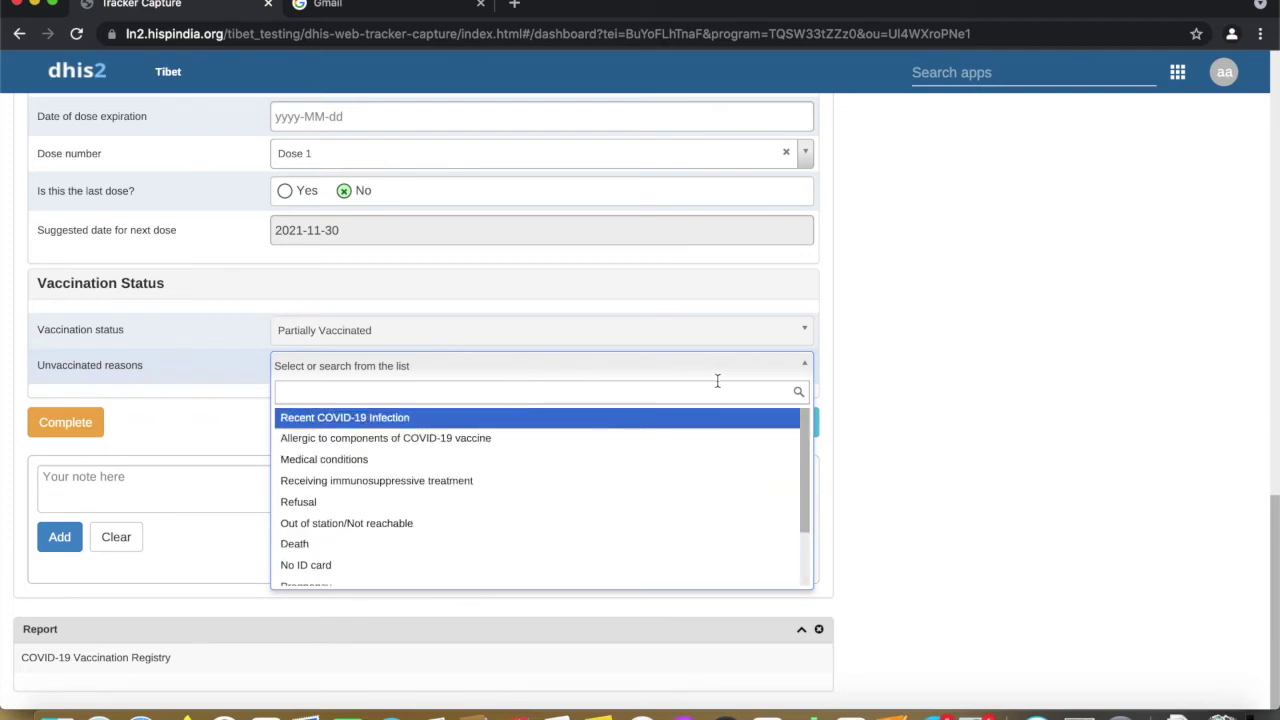
left_click(766, 372)
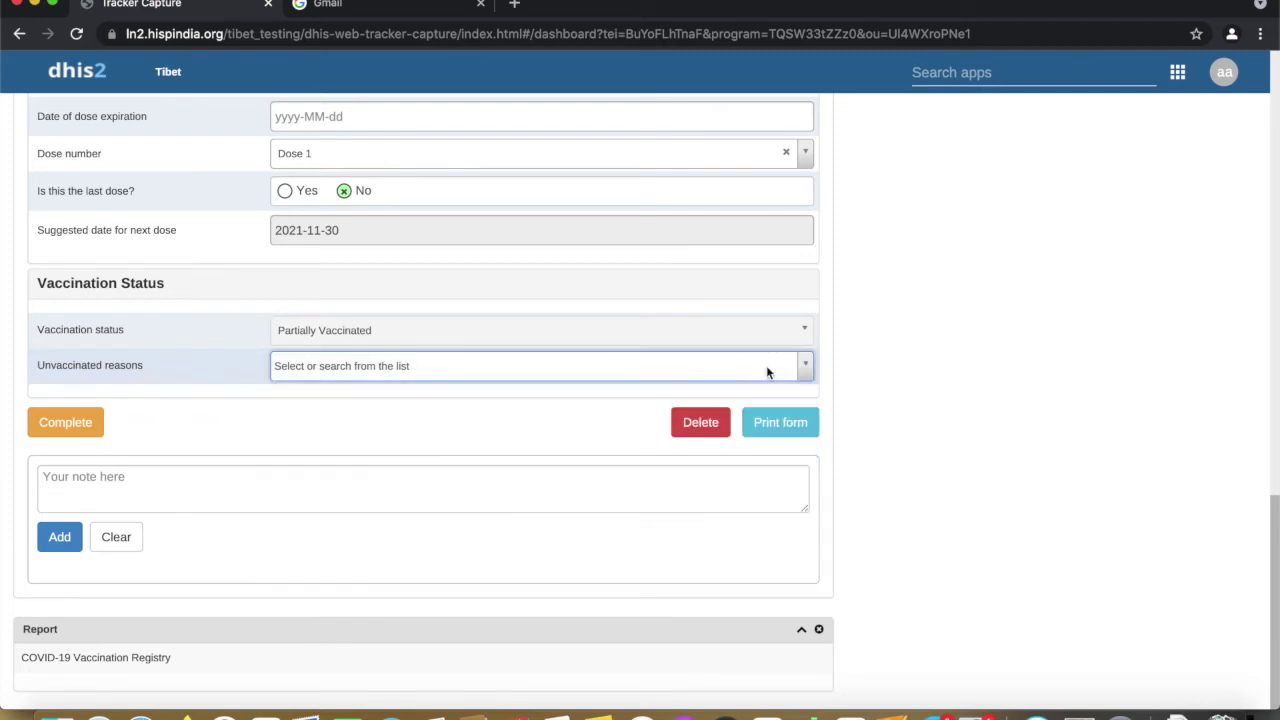
left_click(66, 423)
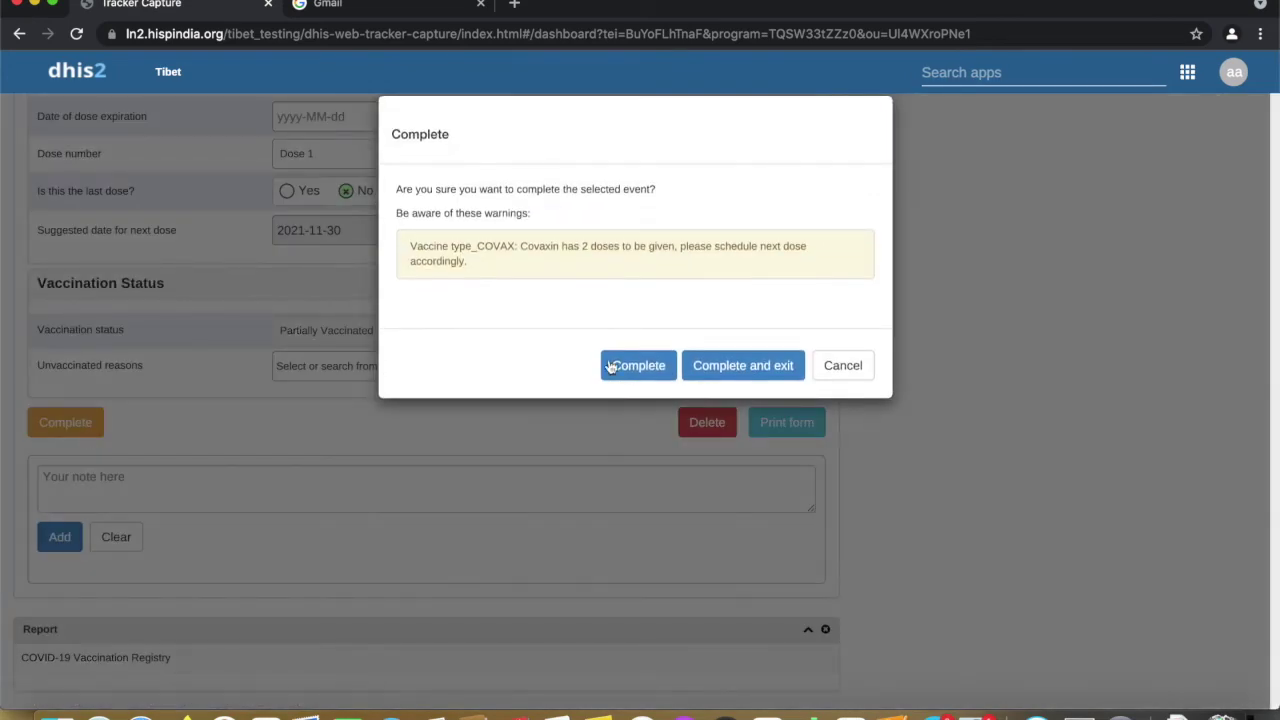
left_click(629, 366)
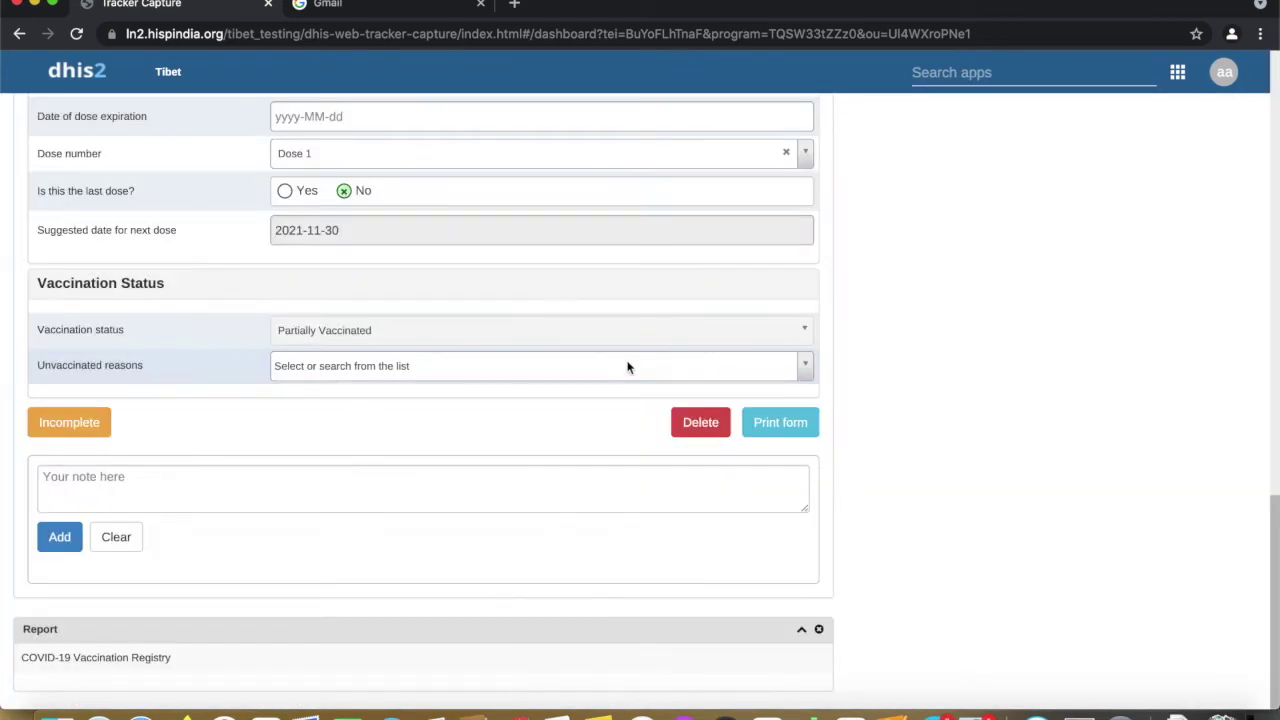
scroll(635, 326, "up", 10)
scroll(635, 333, "up", 1)
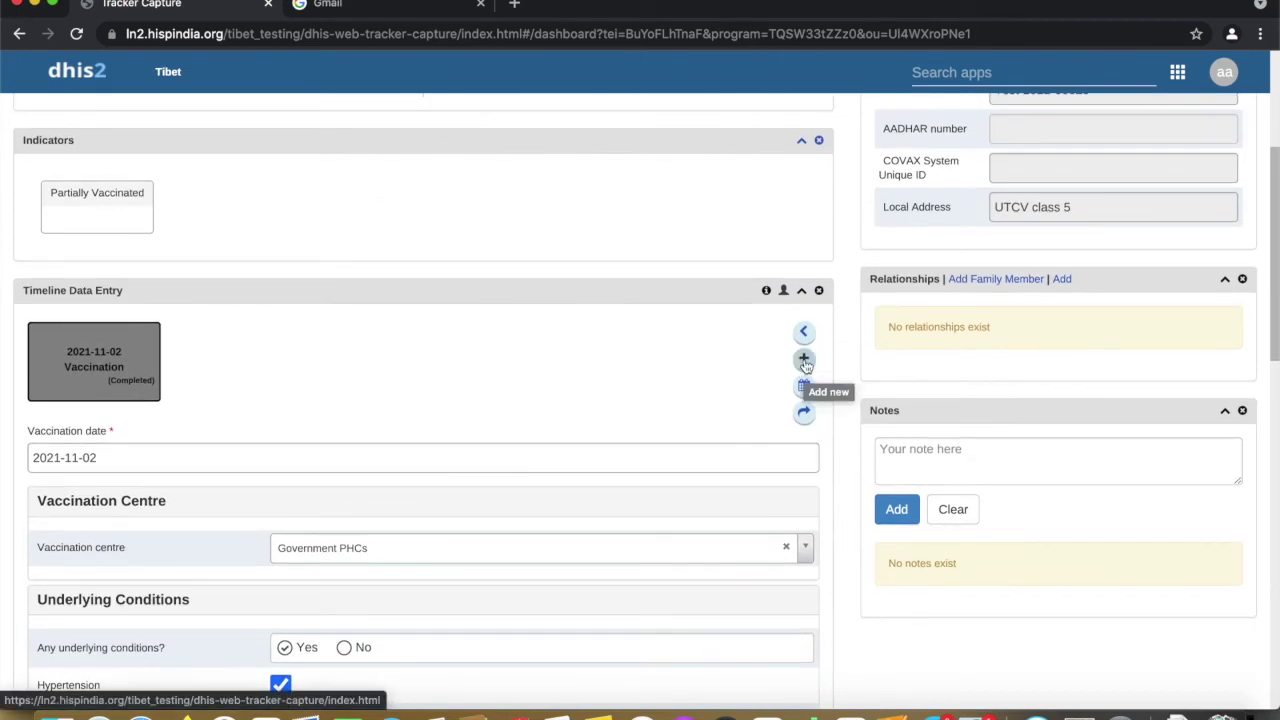
Add and save an Adverse event notification event with report date 2021-11-03
left_click(804, 360)
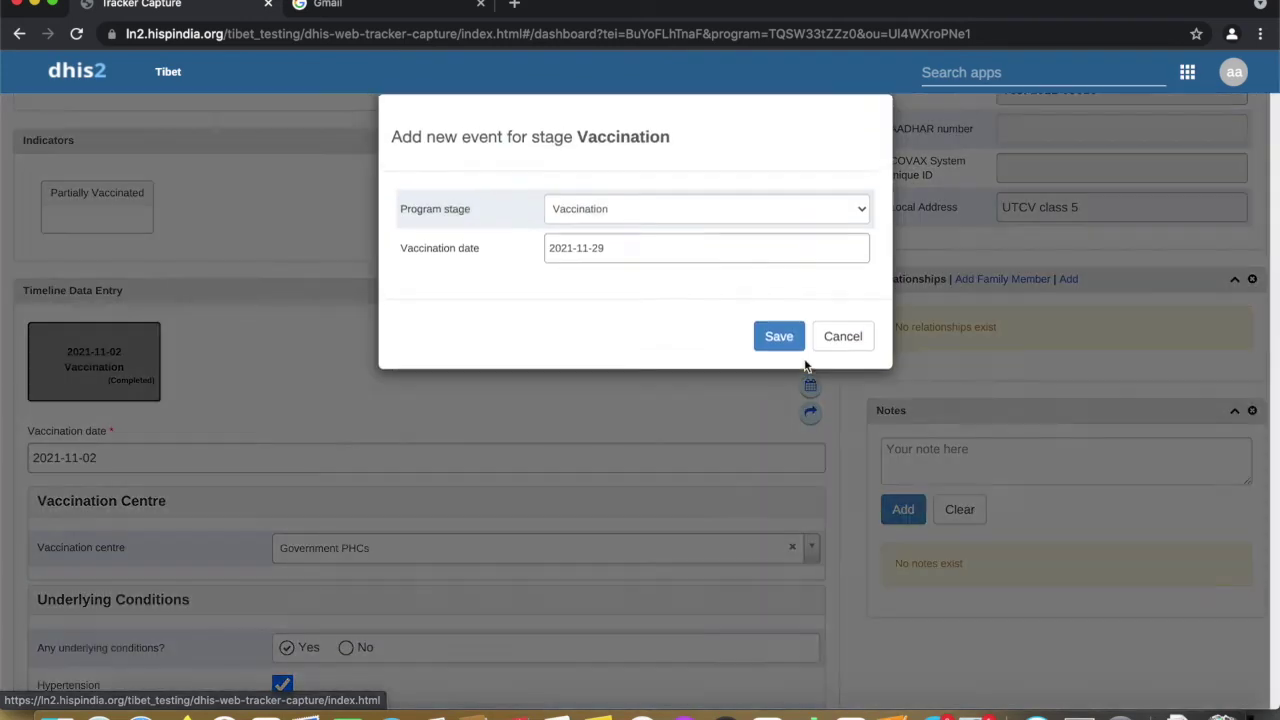
left_click(646, 224)
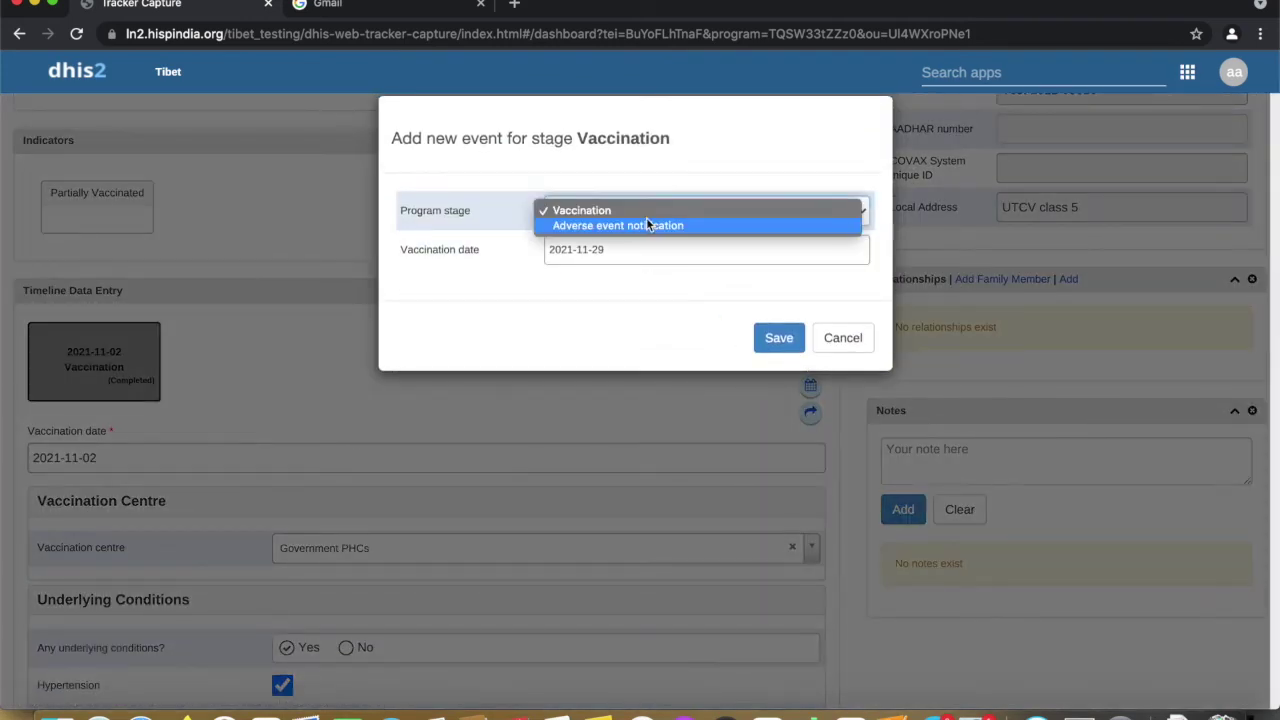
left_click(644, 226)
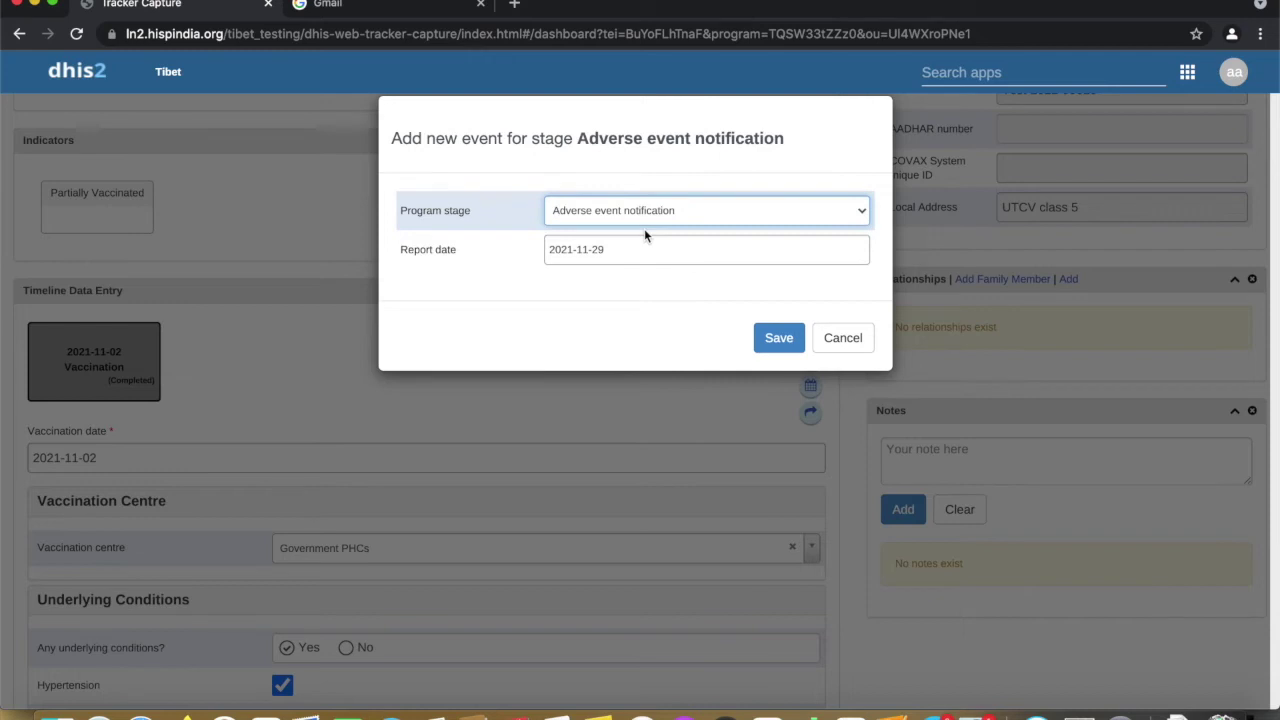
left_click(599, 249)
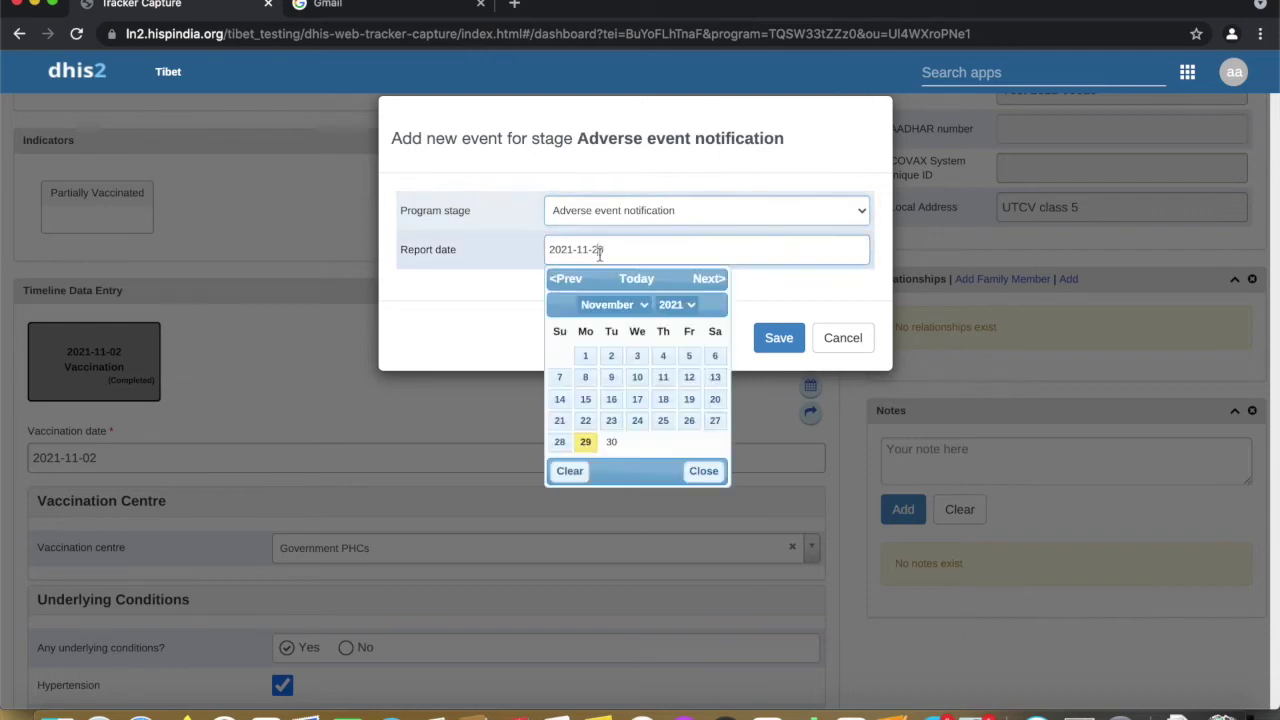
left_click(611, 356)
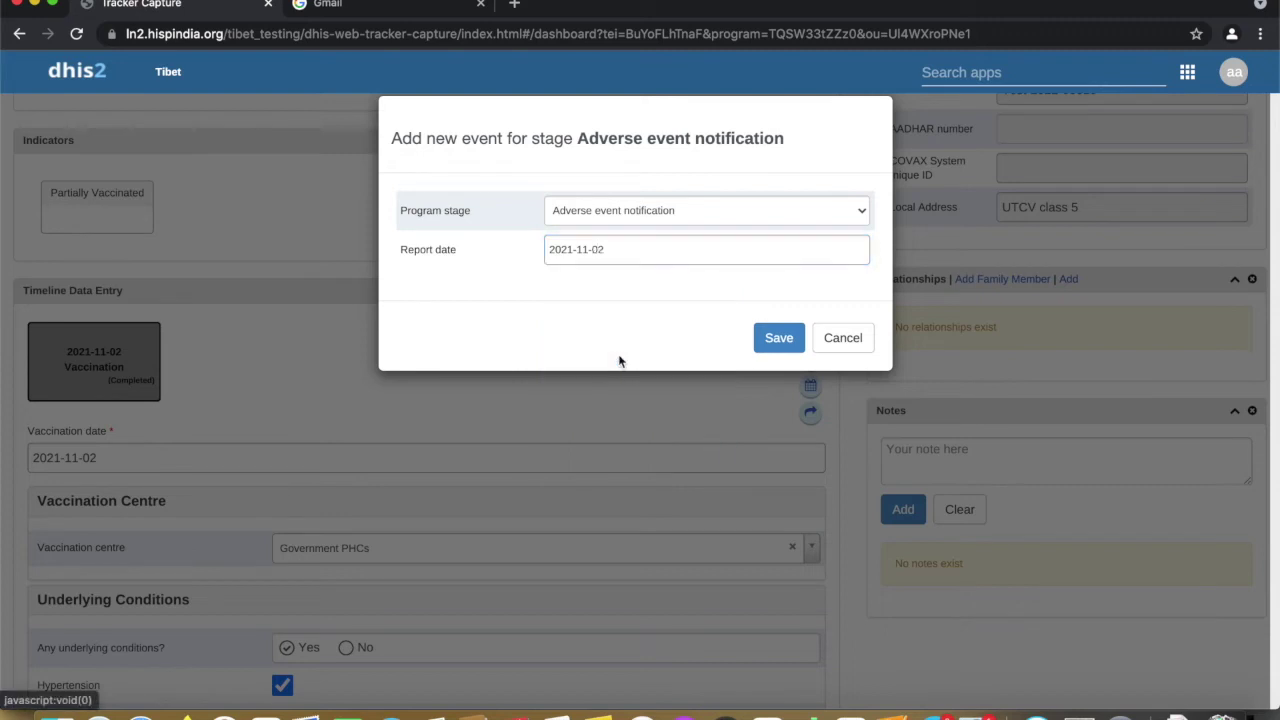
left_click(640, 250)
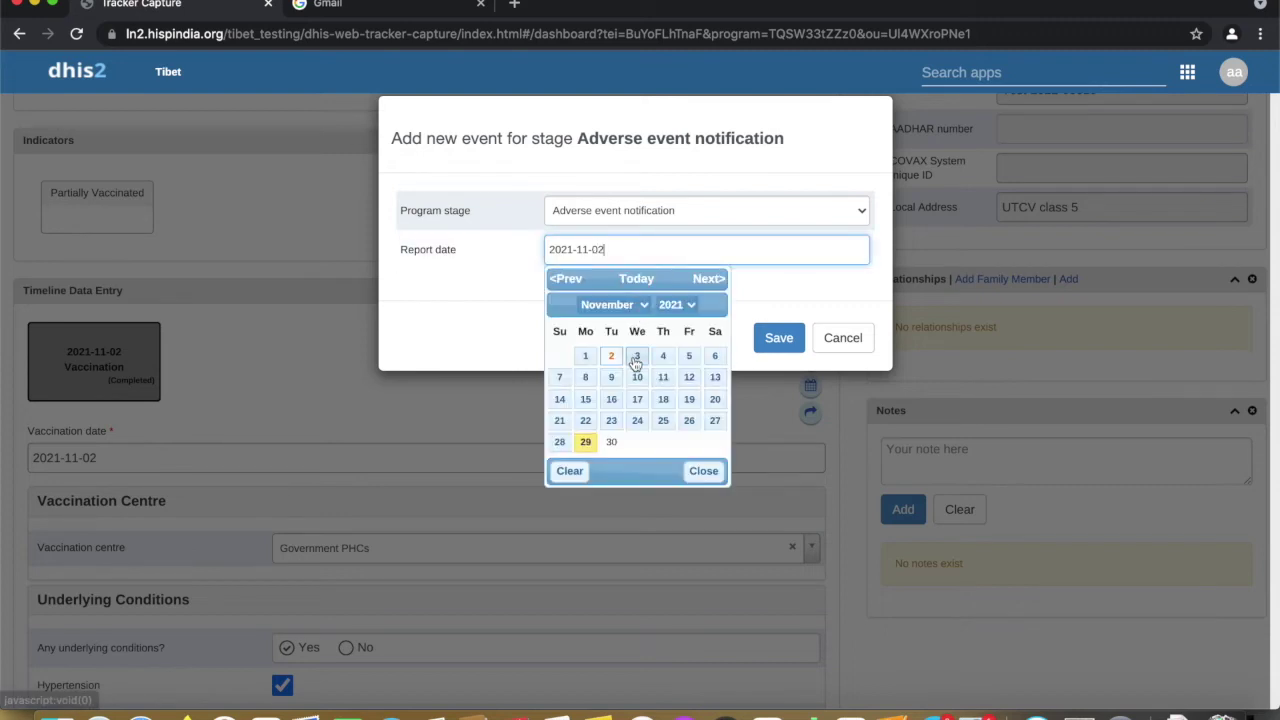
left_click(637, 357)
left_click(780, 338)
scroll(531, 432, "down", 2)
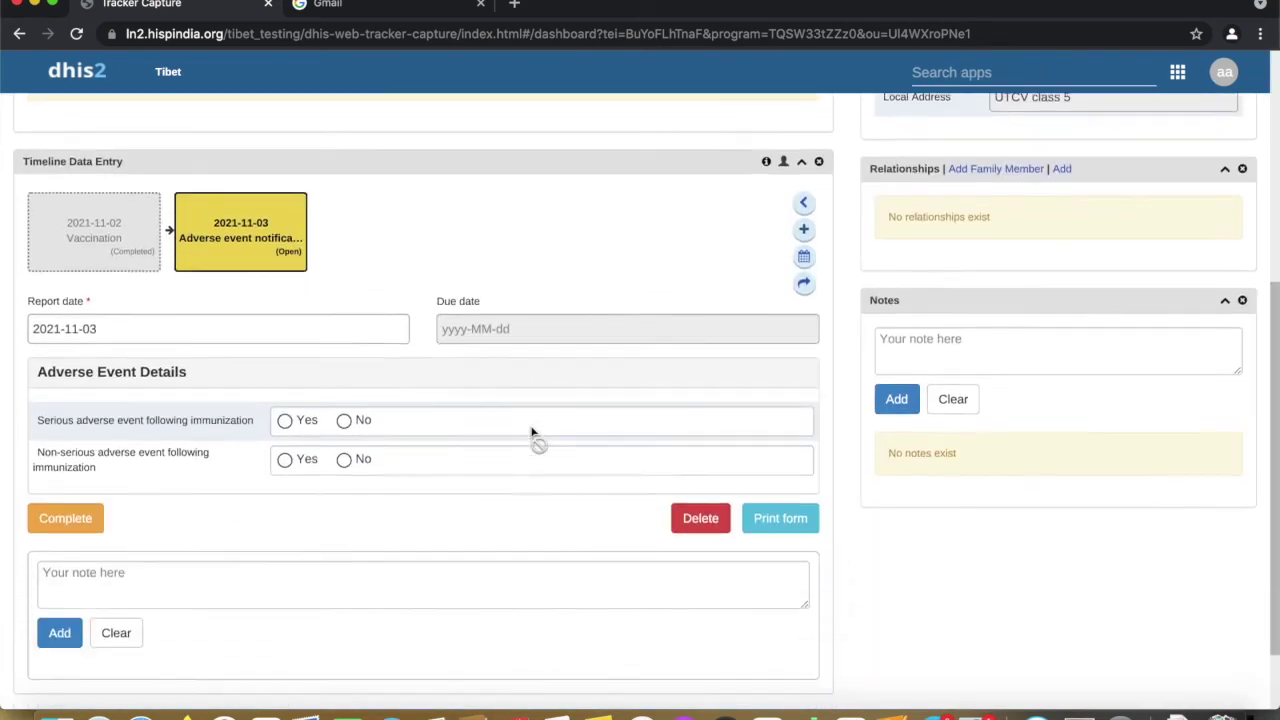
Mark the adverse event as non-serious with Headache, Fever and Myalgia symptoms
scroll(531, 432, "down", 1)
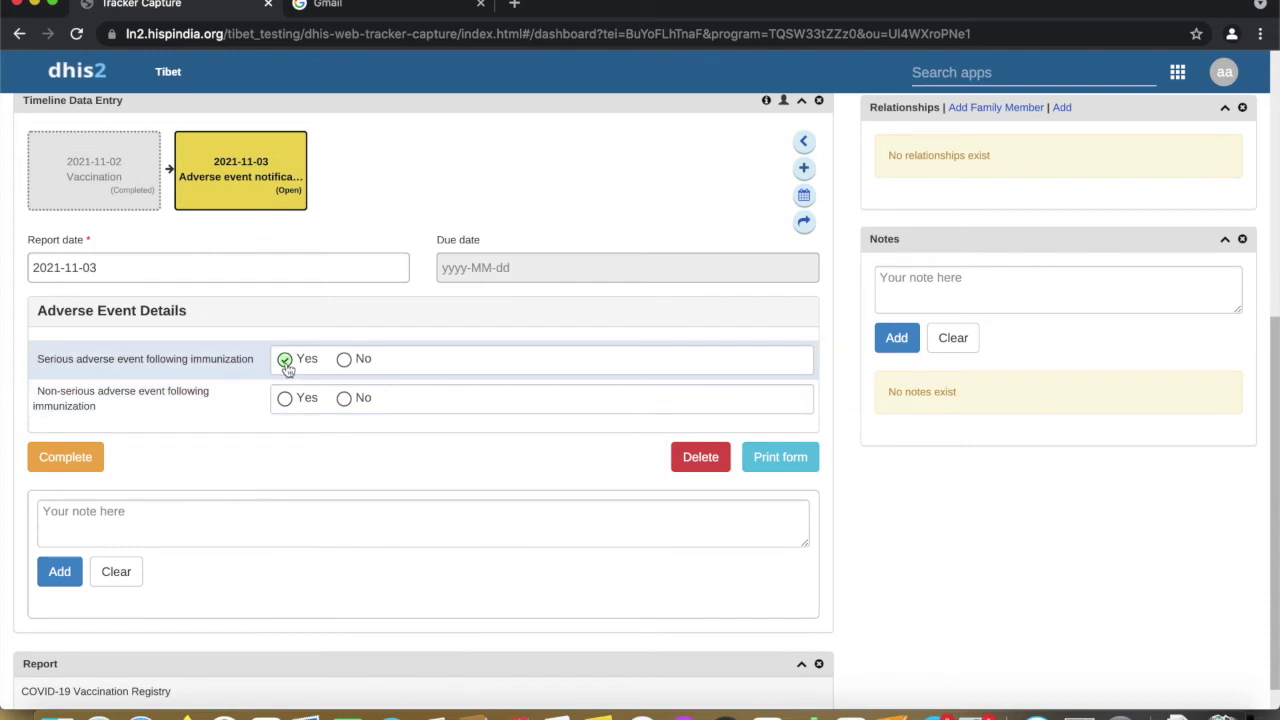
scroll(239, 518, "down", 1)
scroll(239, 518, "up", 1)
scroll(238, 518, "down", 1)
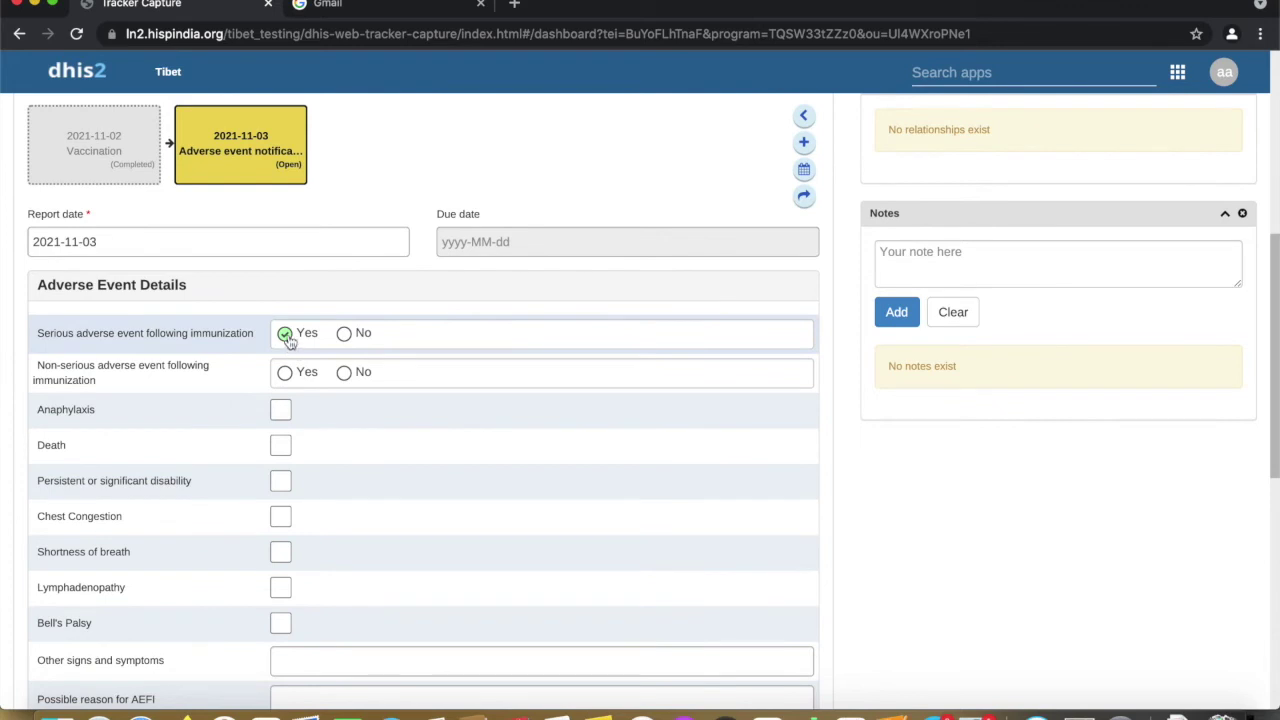
left_click(286, 336)
left_click(286, 375)
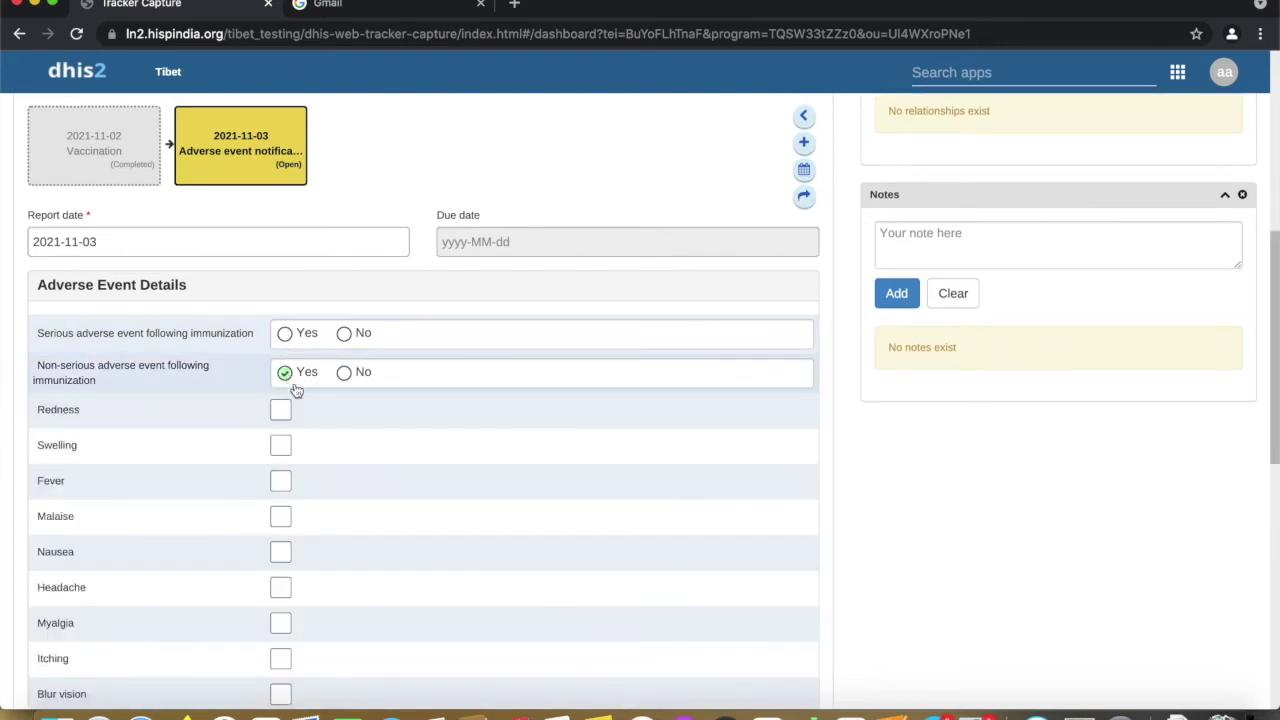
scroll(298, 388, "down", 2)
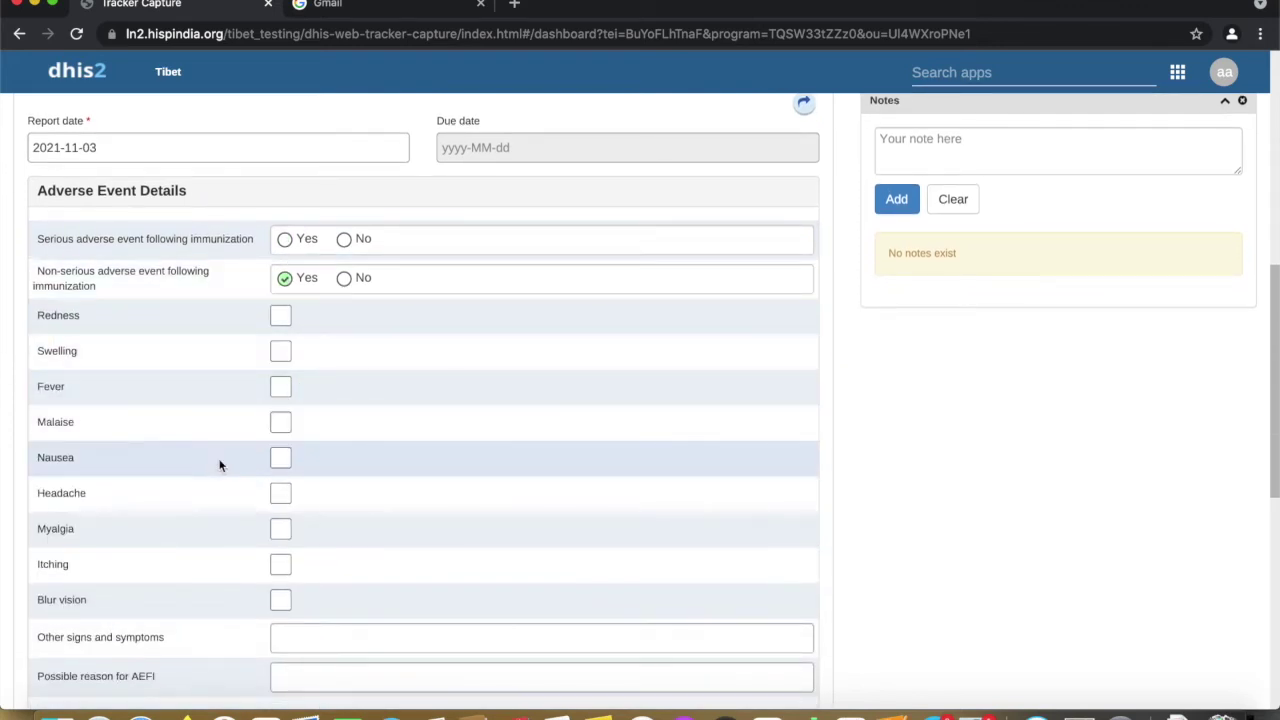
left_click(281, 494)
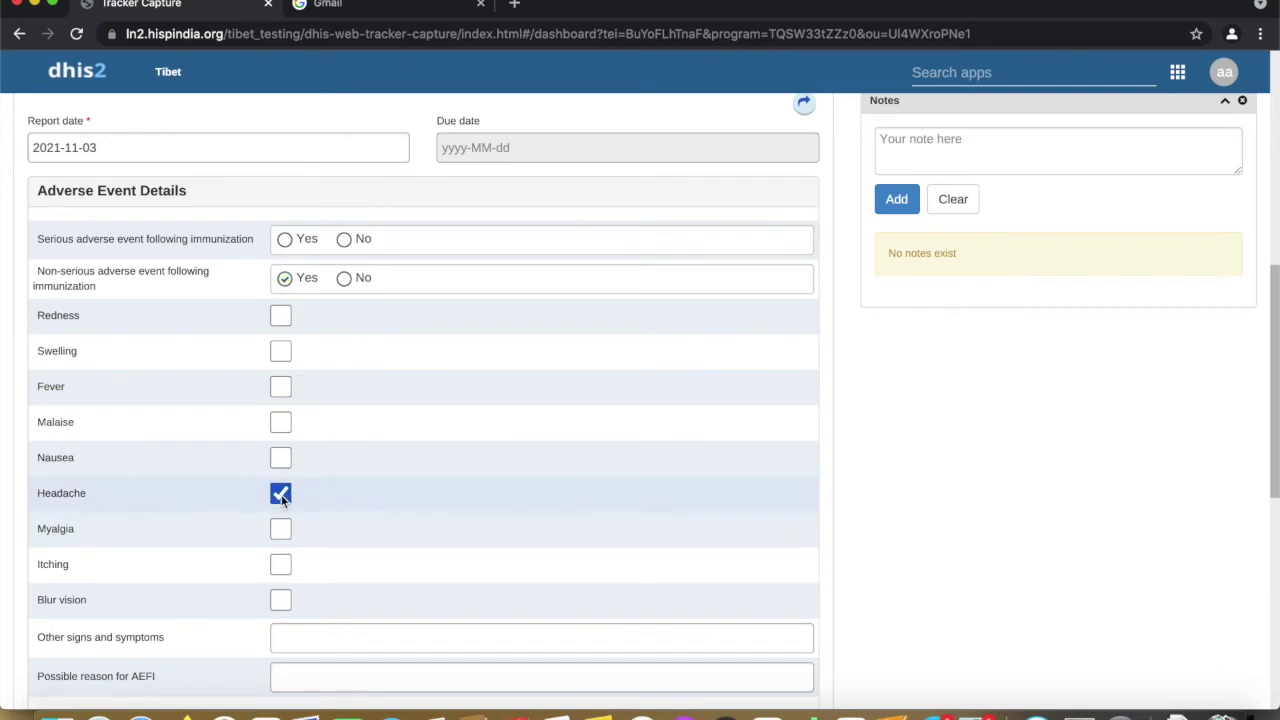
left_click(281, 395)
scroll(345, 454, "down", 3)
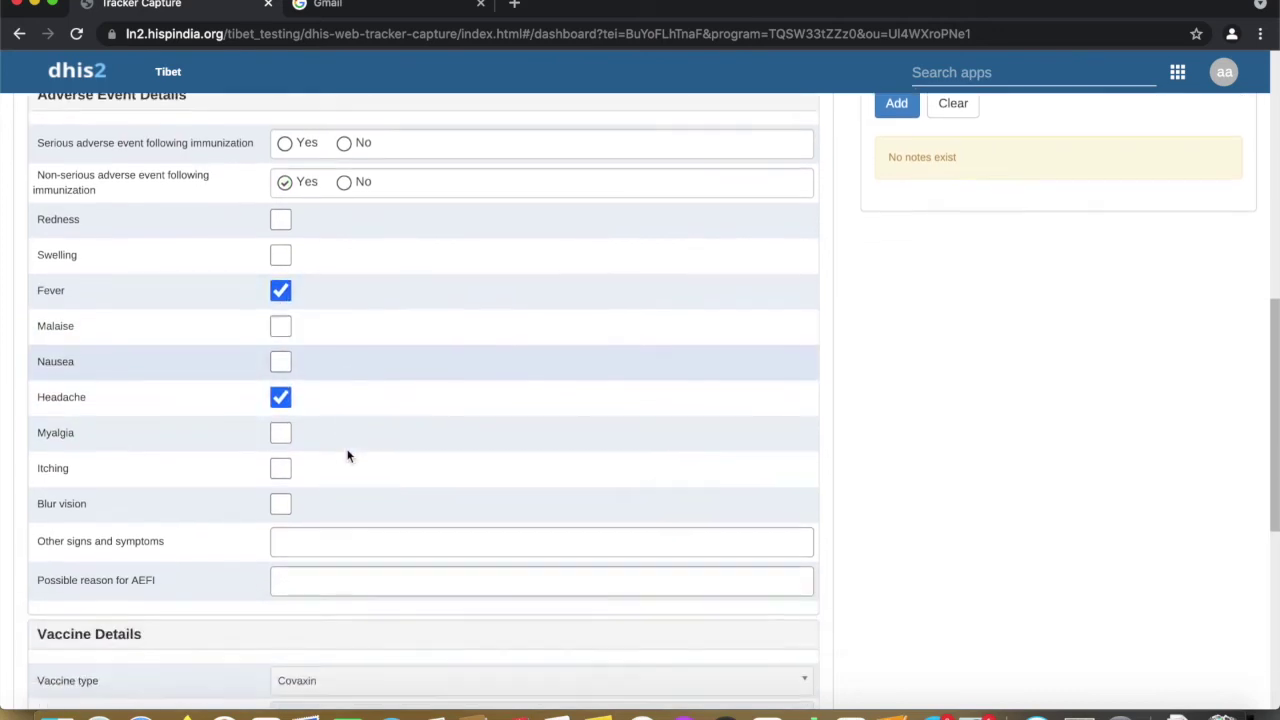
left_click(281, 412)
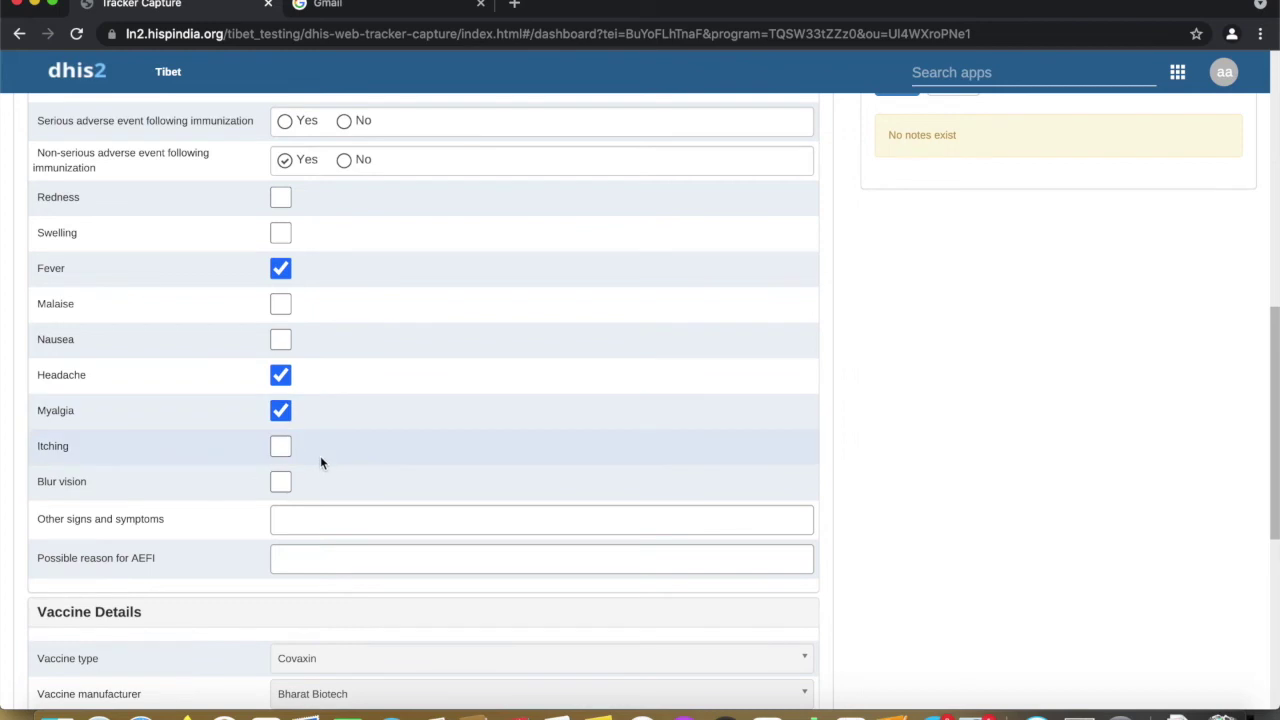
Complete the Adverse event notification event and confirm the completion
scroll(320, 458, "down", 3)
scroll(320, 460, "down", 2)
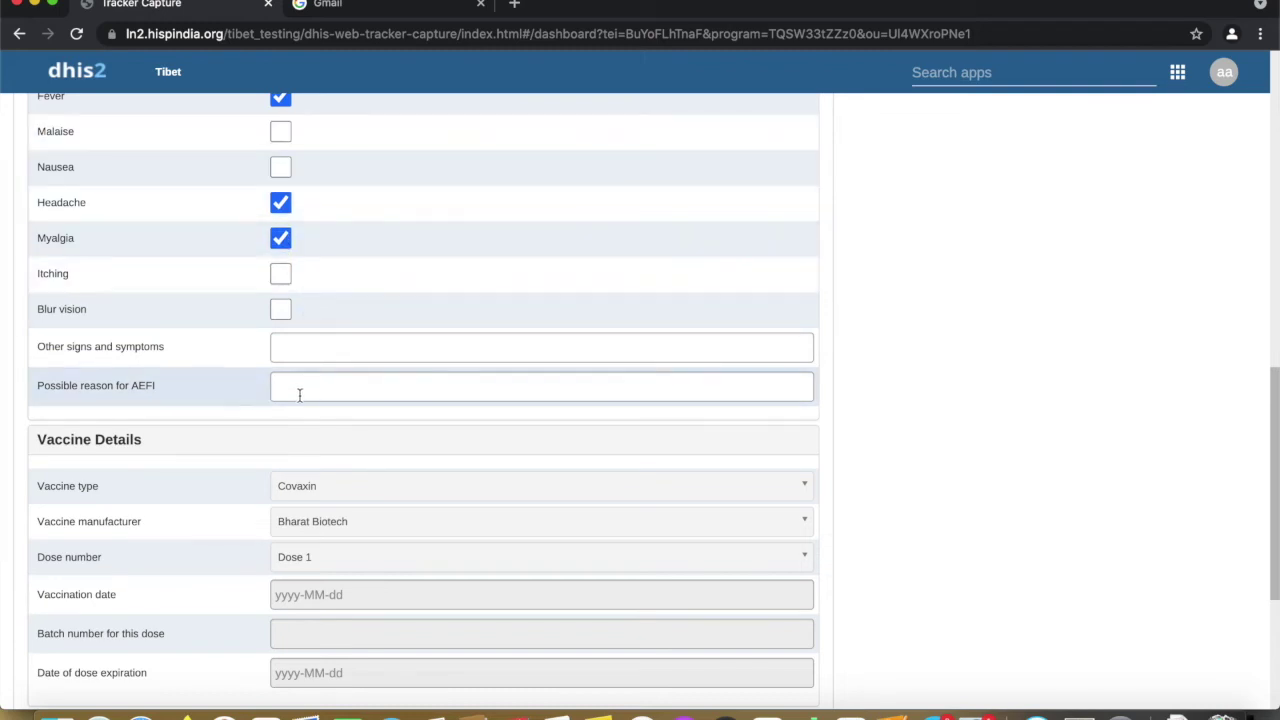
scroll(299, 394, "down", 1)
left_click(304, 336)
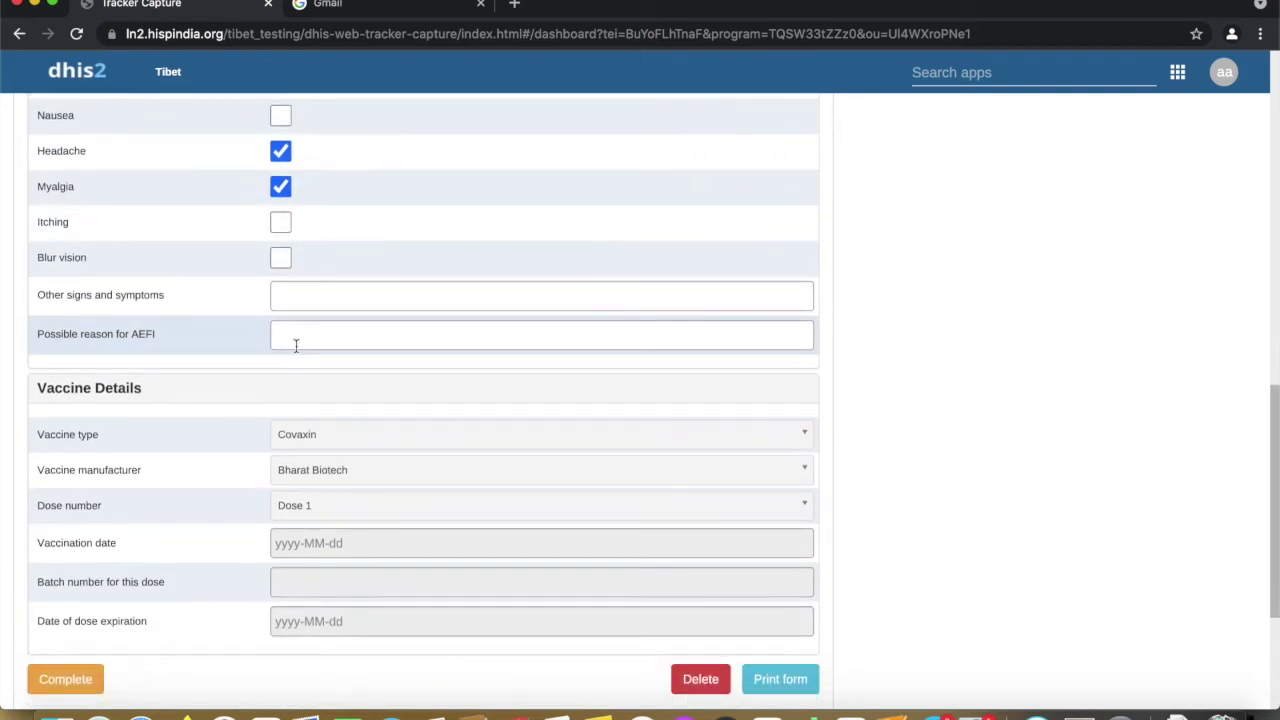
scroll(318, 430, "down", 2)
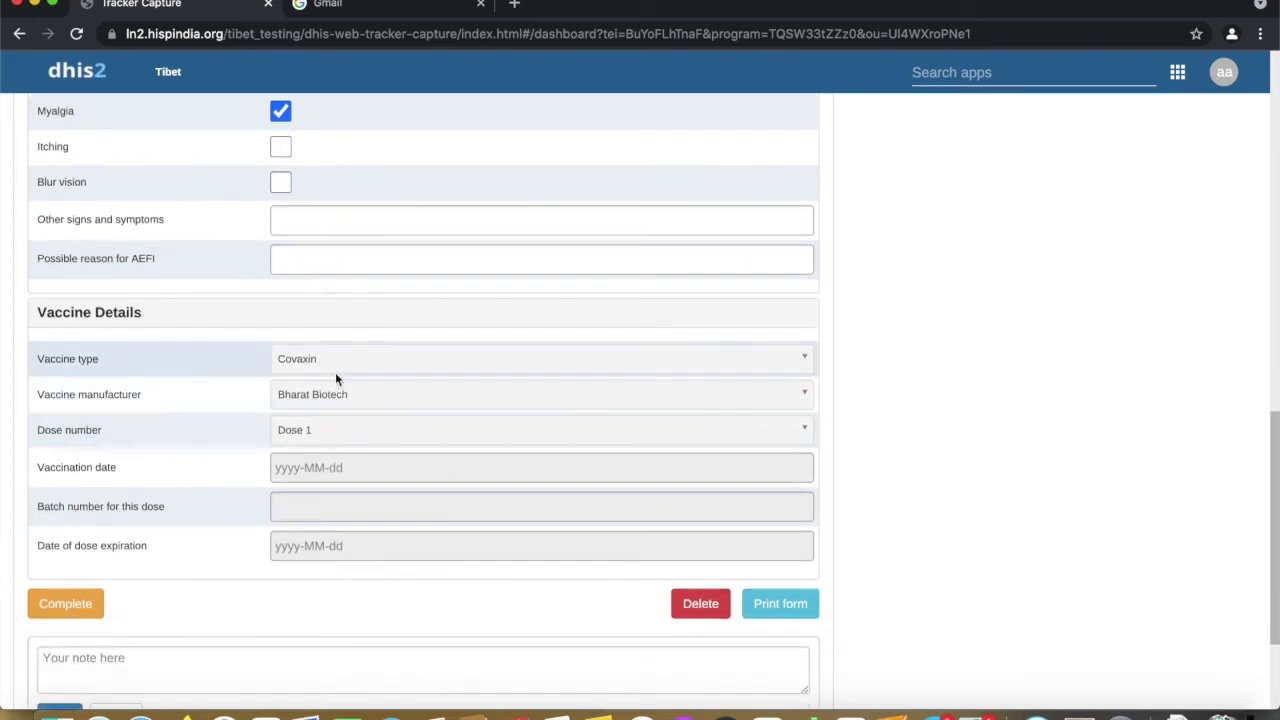
left_click(88, 605)
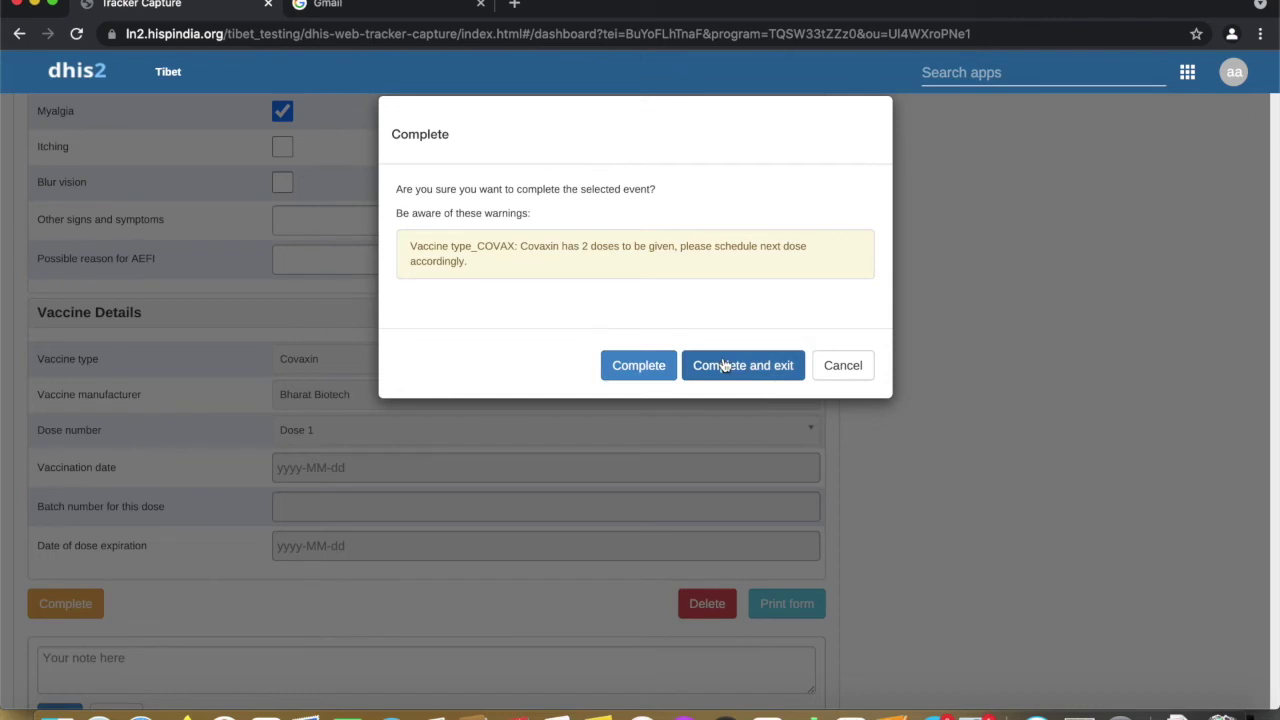
left_click(660, 374)
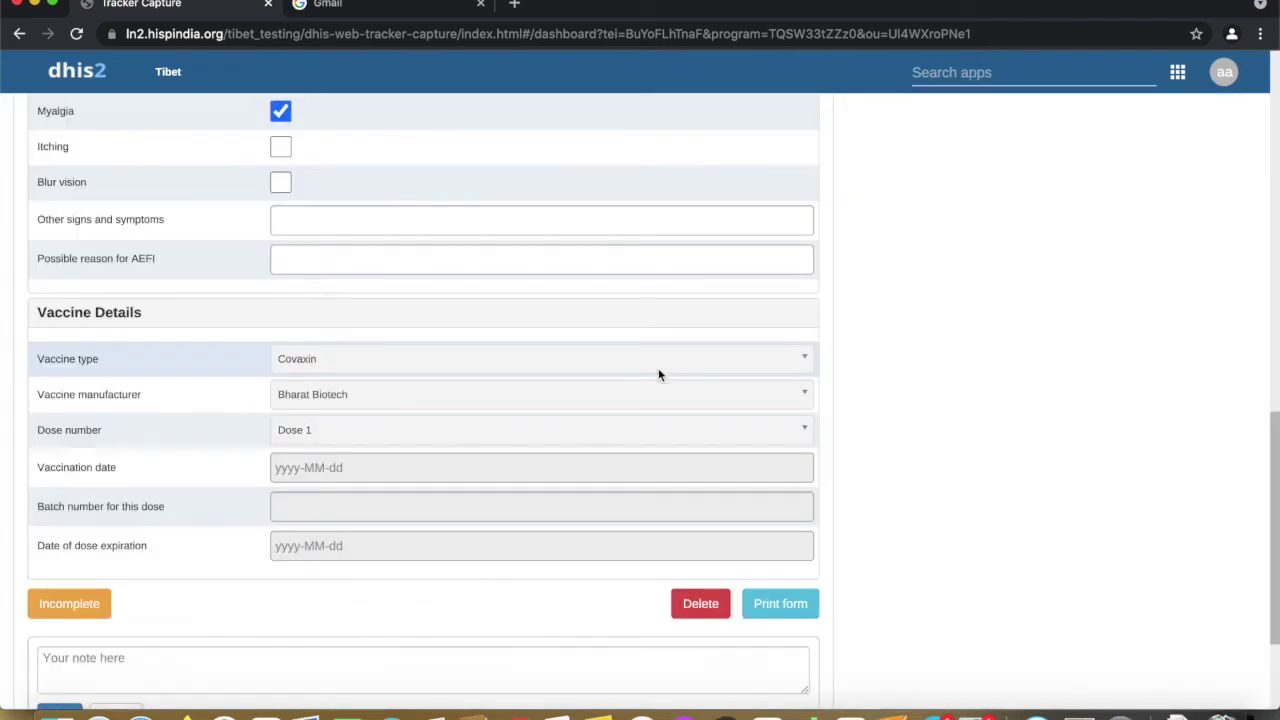
Add and save a new Vaccination stage event on the timeline
scroll(720, 334, "up", 6)
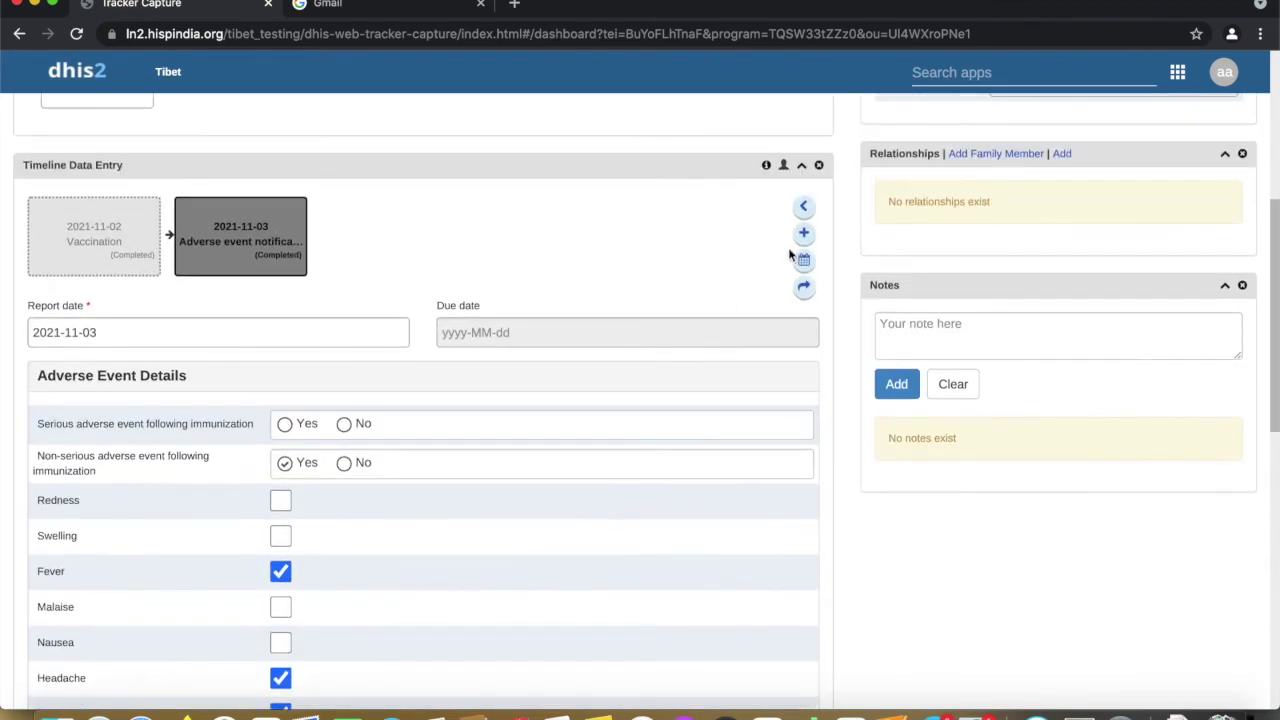
left_click(806, 236)
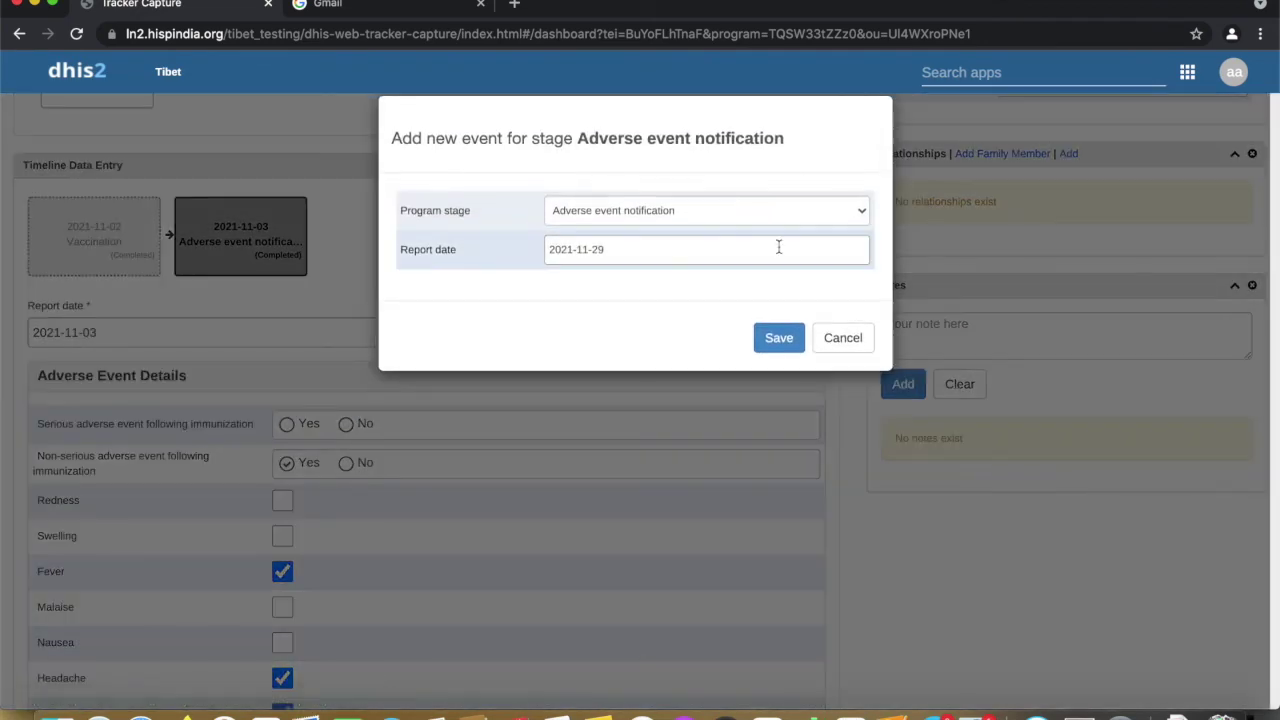
left_click(684, 216)
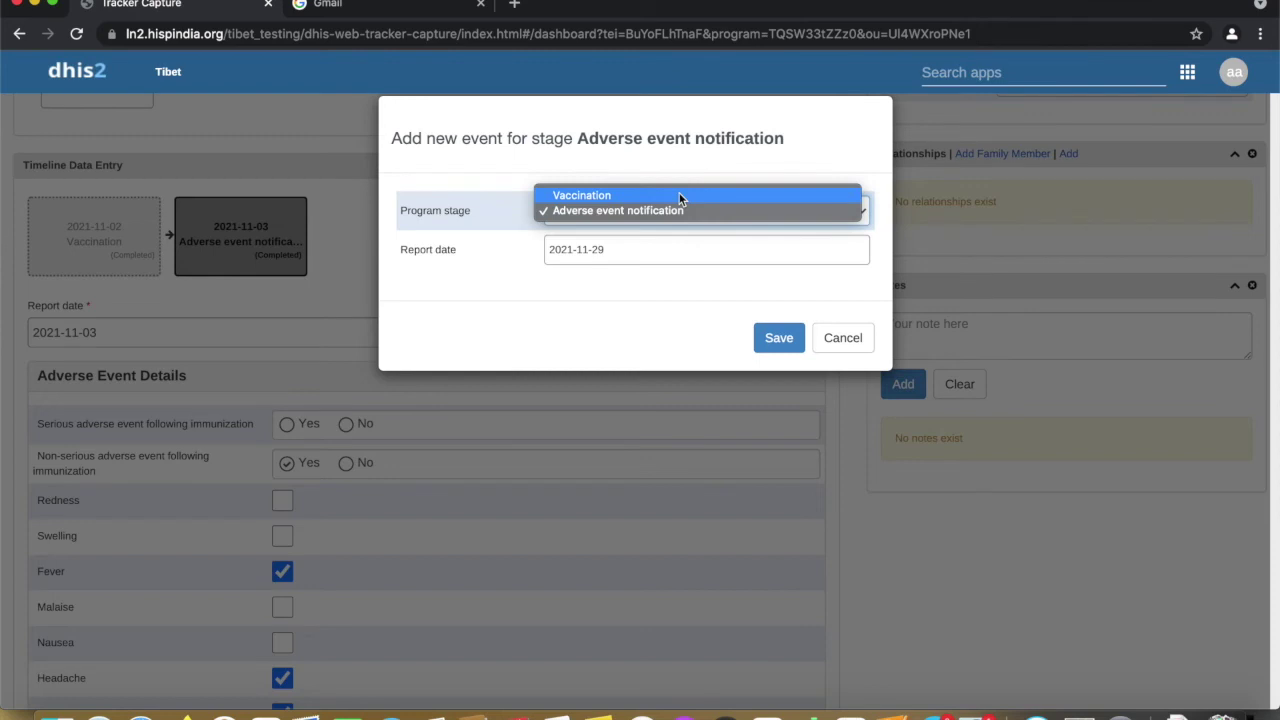
left_click(679, 195)
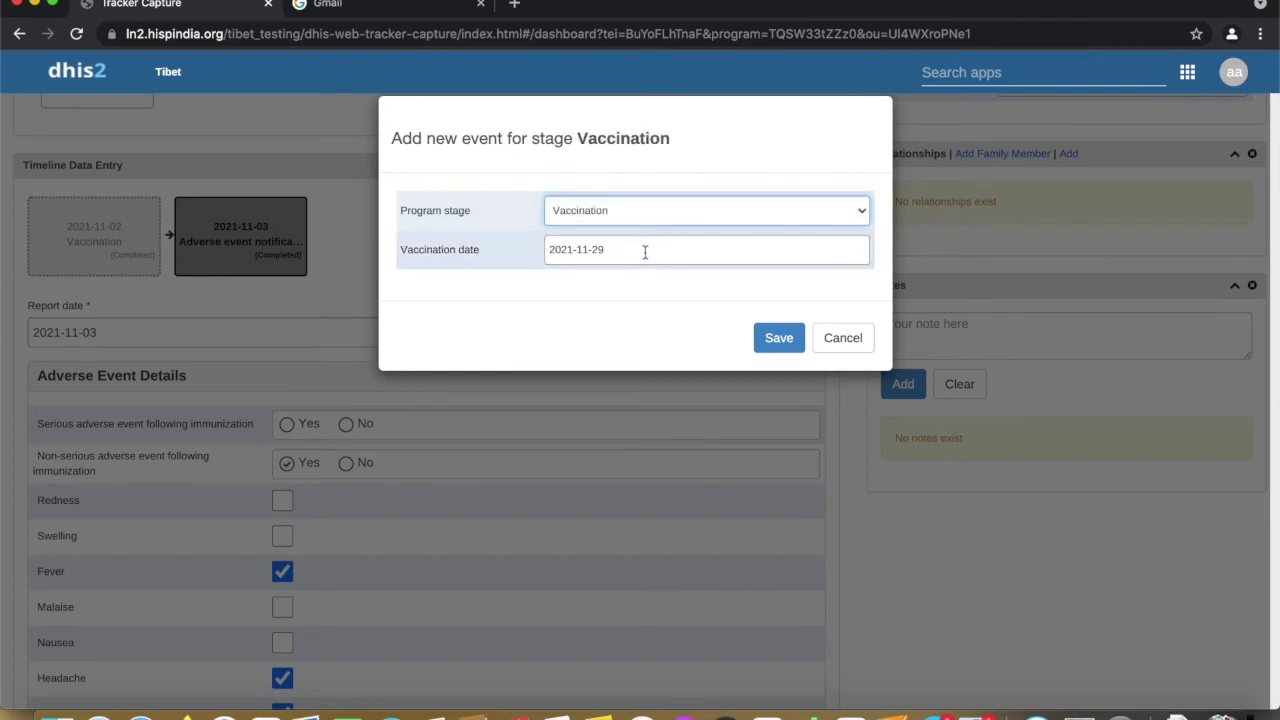
left_click(772, 341)
Set the vaccination centre to Private Hospitals
scroll(460, 440, "down", 2)
scroll(456, 428, "down", 3)
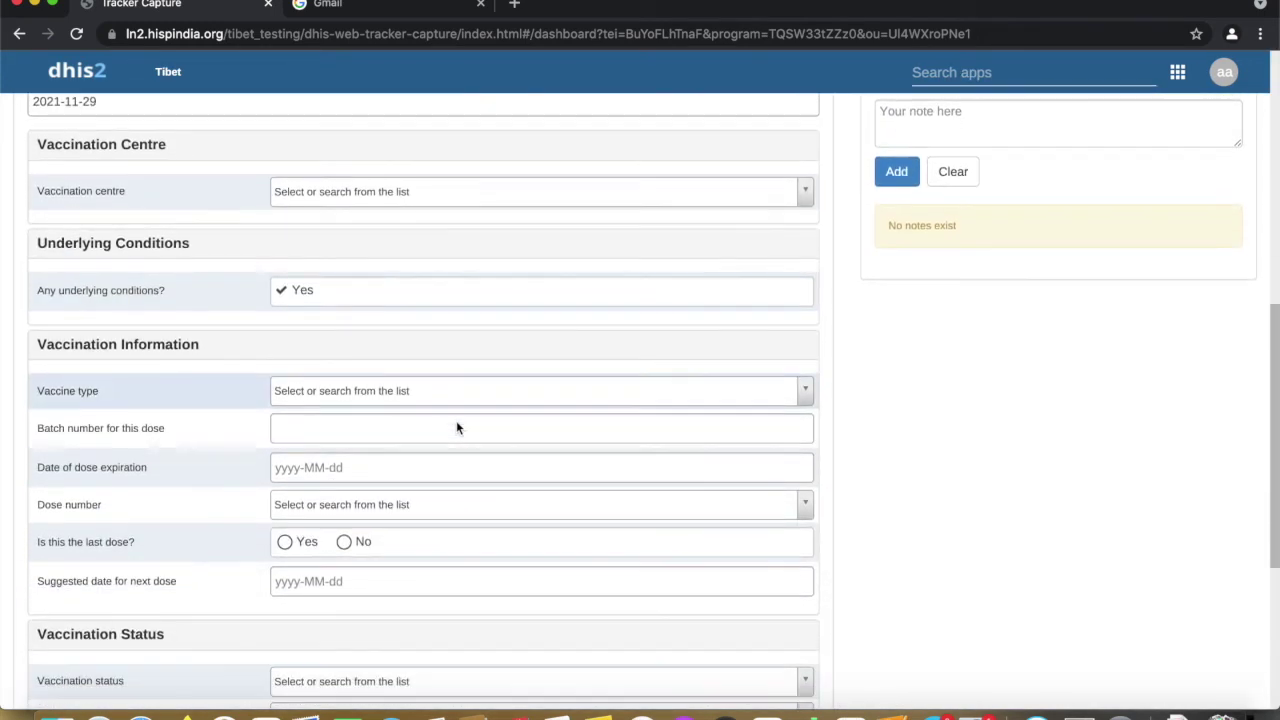
left_click(397, 195)
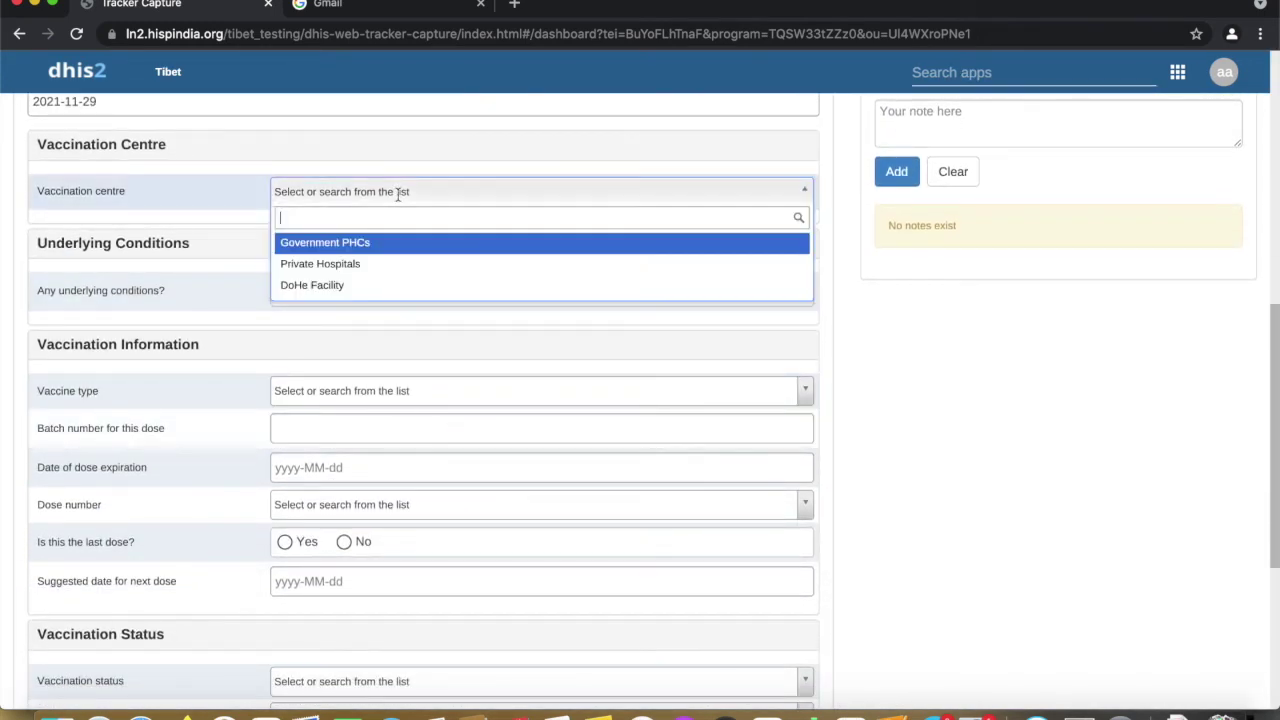
left_click(367, 264)
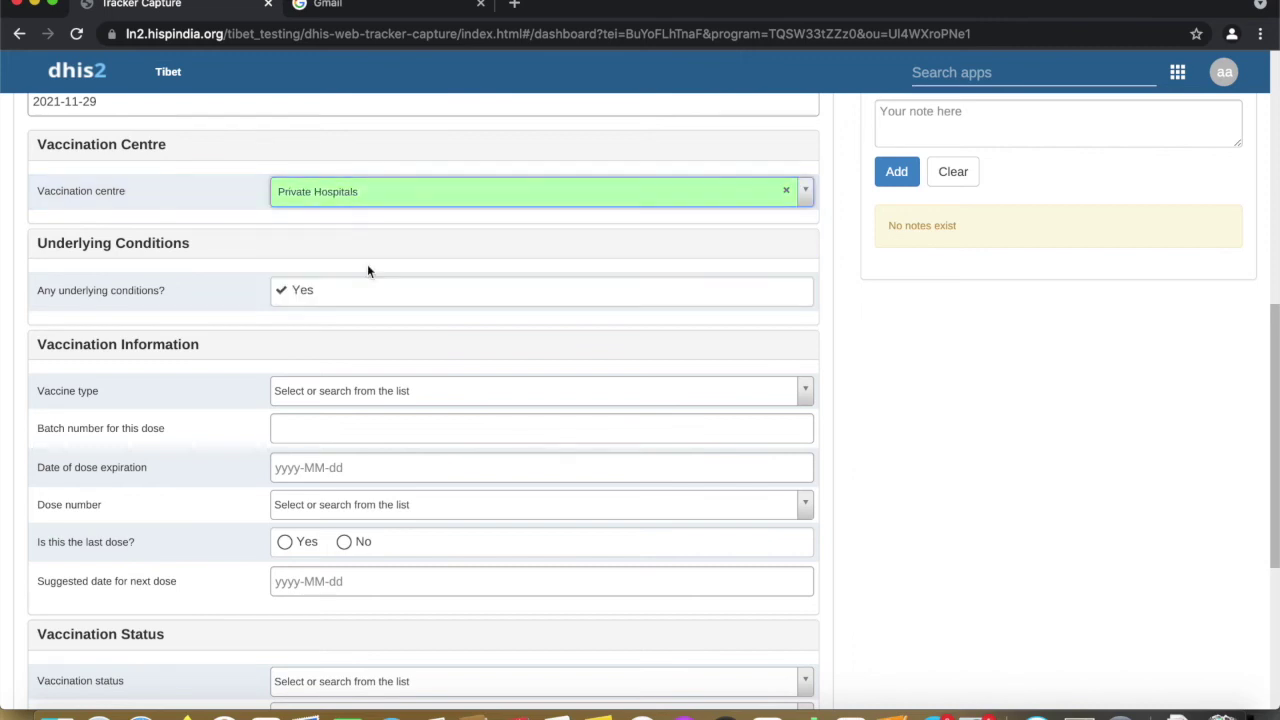
scroll(374, 251, "down", 2)
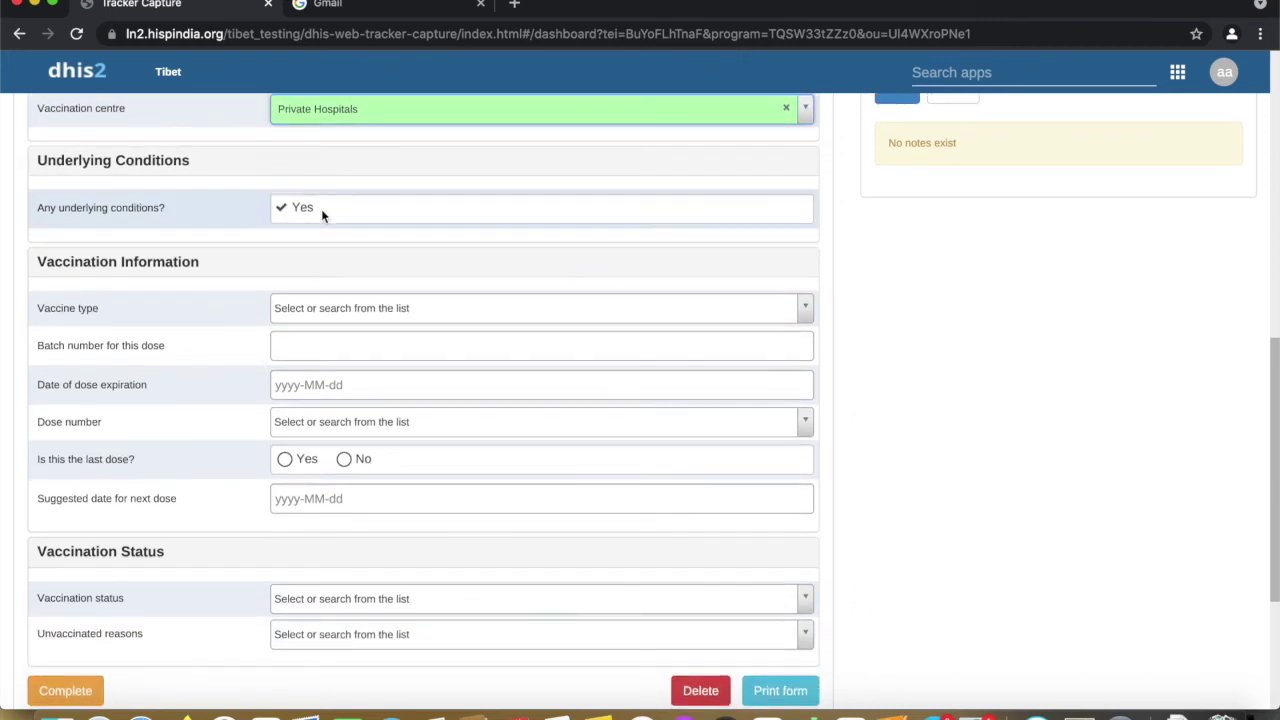
scroll(330, 225, "down", 2)
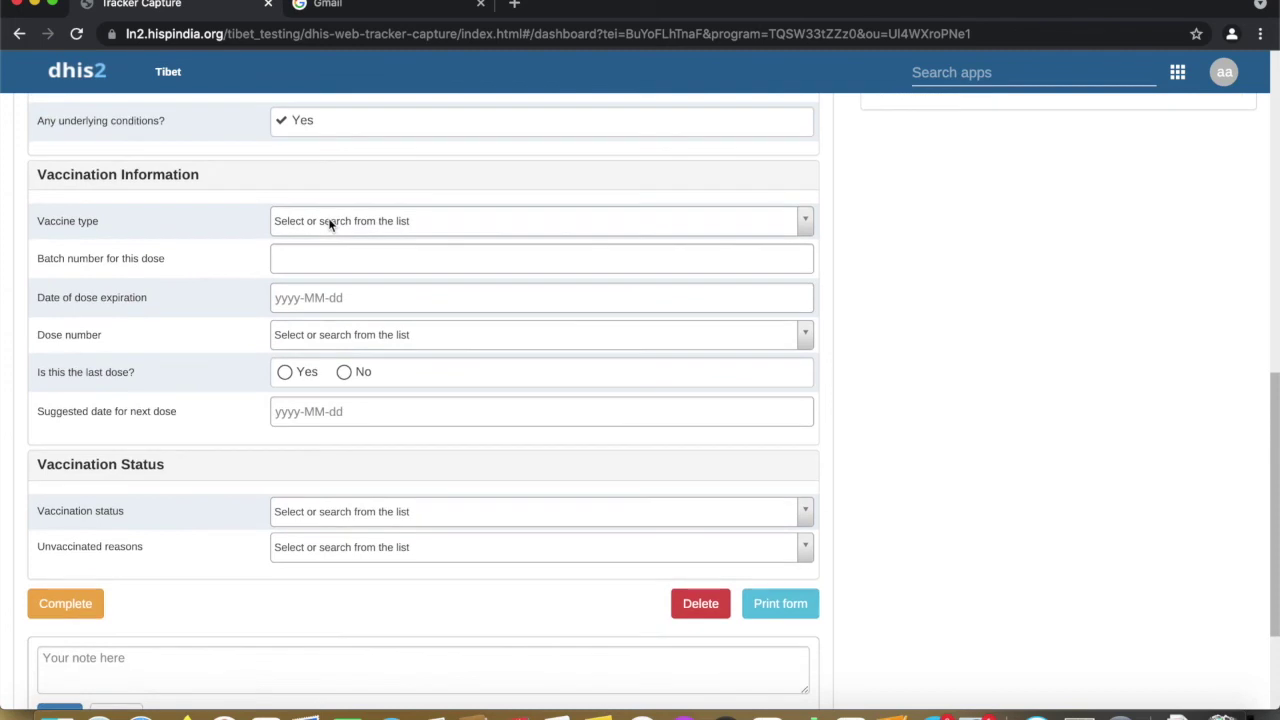
Record Covaxin, Dose 2, and mark it as the last dose
left_click(324, 227)
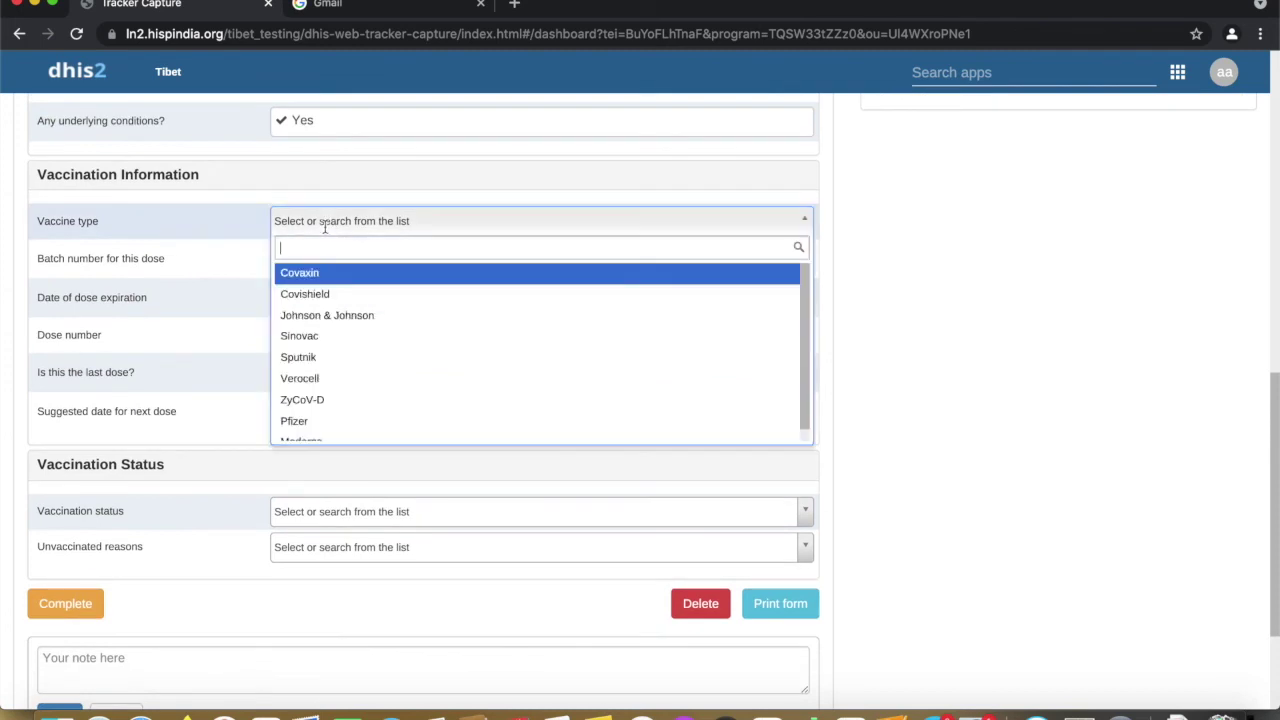
left_click(317, 277)
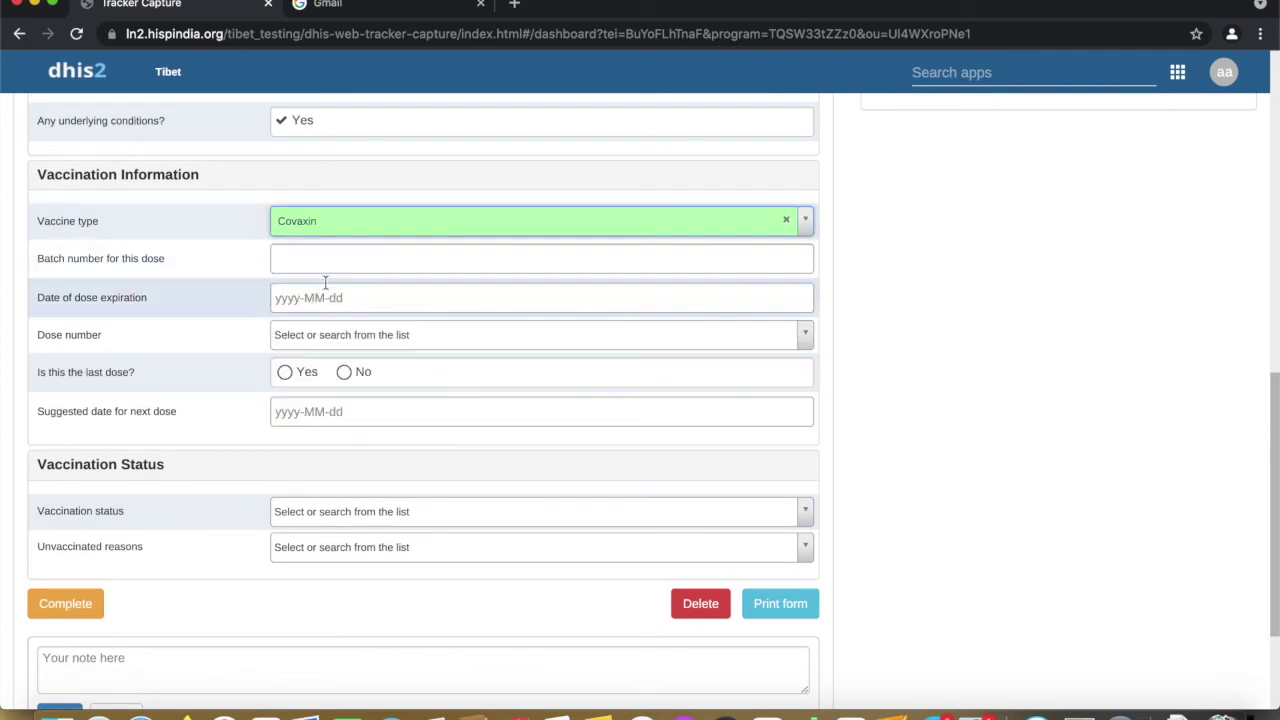
left_click(329, 340)
left_click(329, 410)
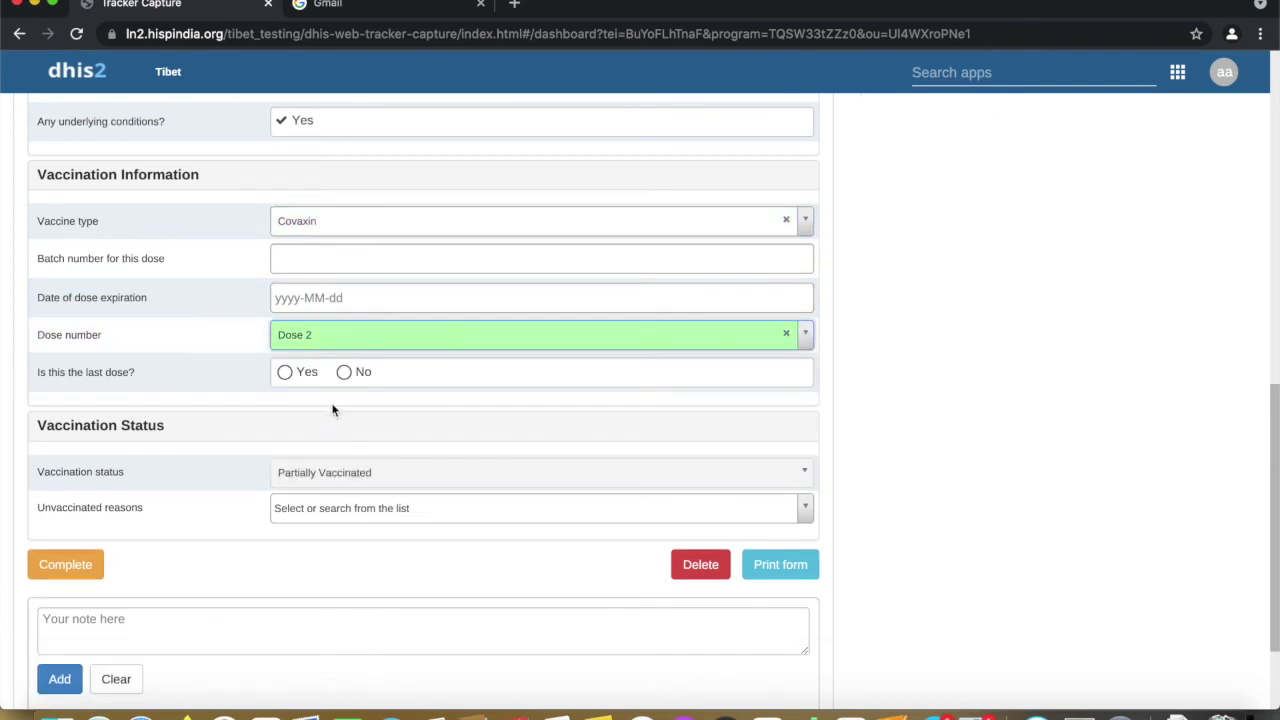
scroll(333, 405, "down", 2)
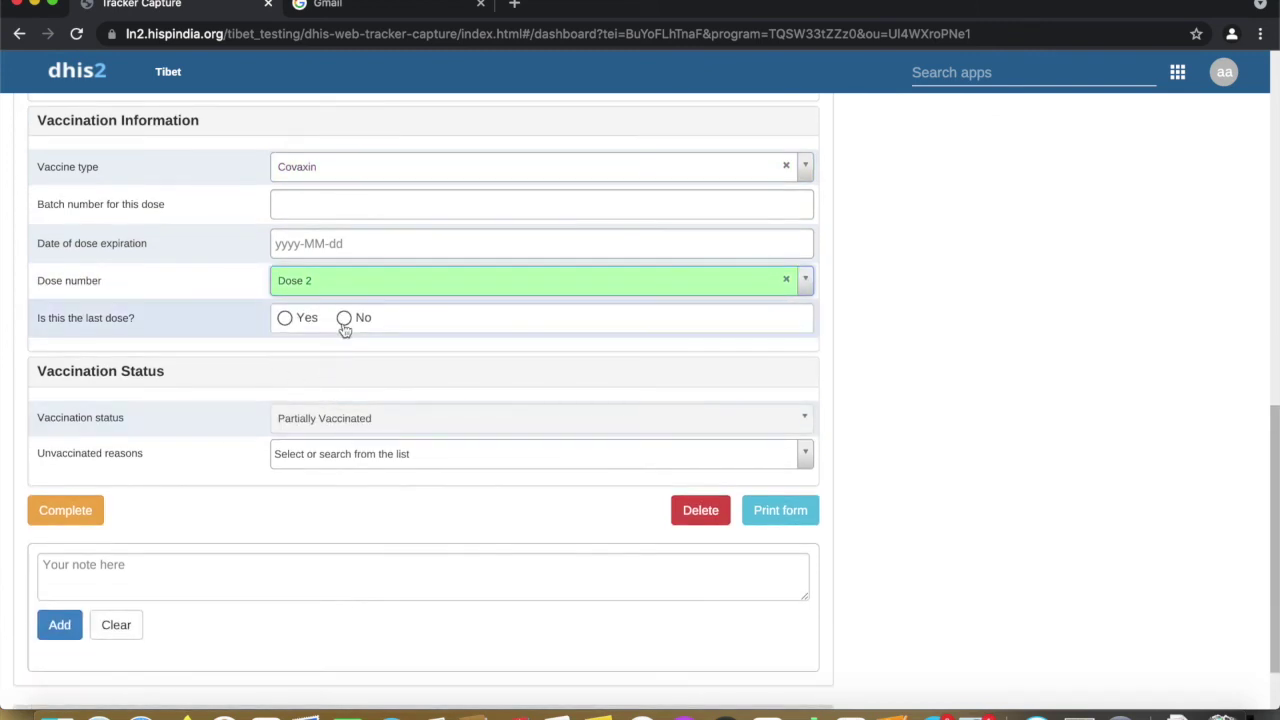
left_click(344, 322)
left_click(285, 320)
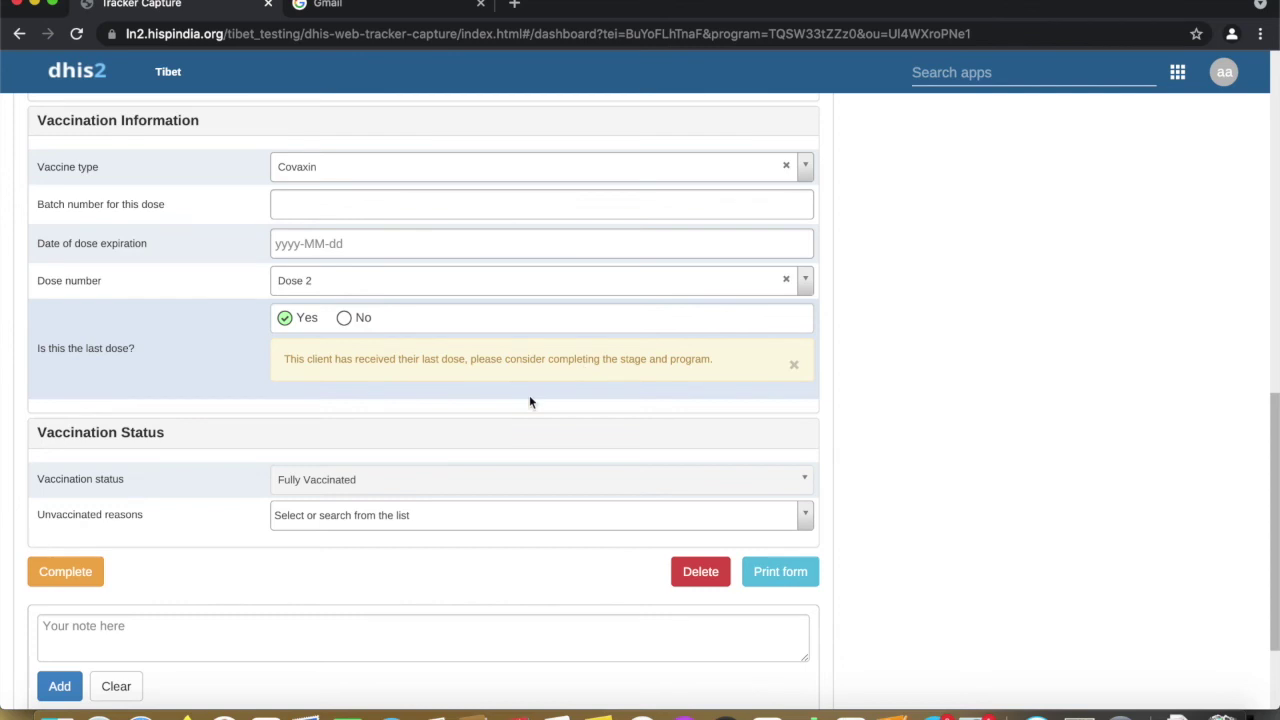
scroll(470, 400, "down", 2)
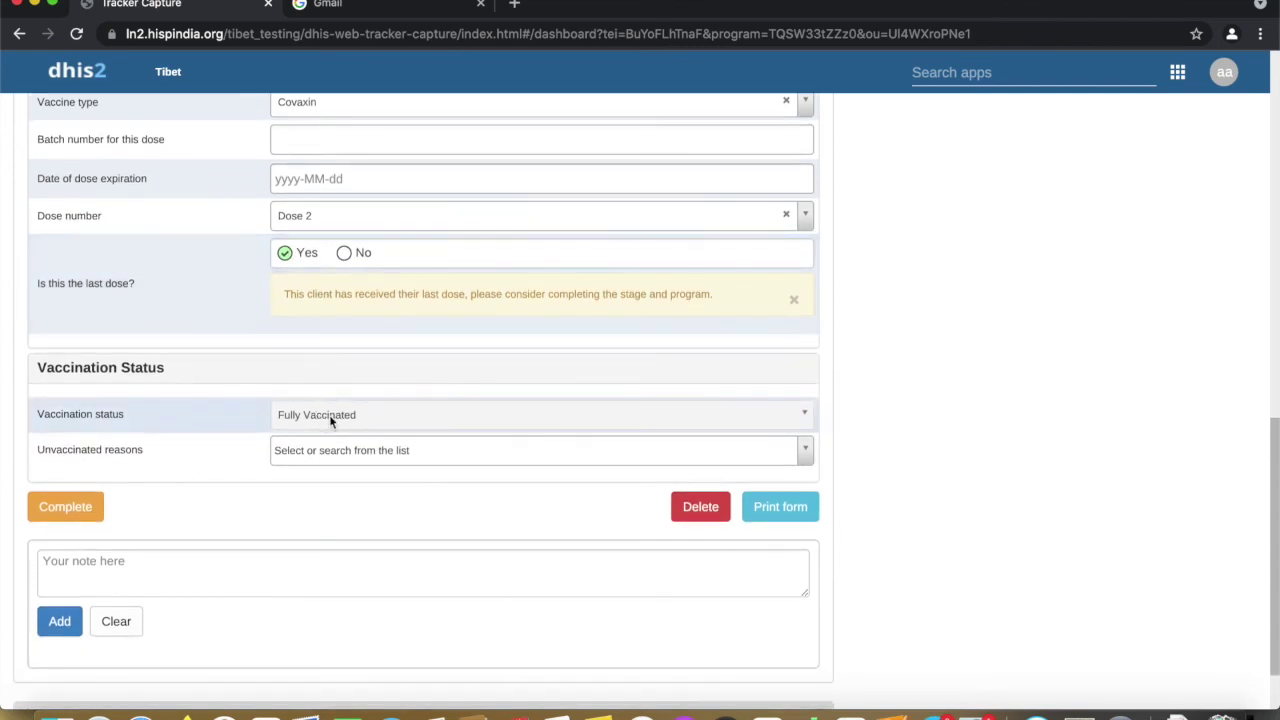
Complete the dose 2 Vaccination event and confirm
left_click(92, 505)
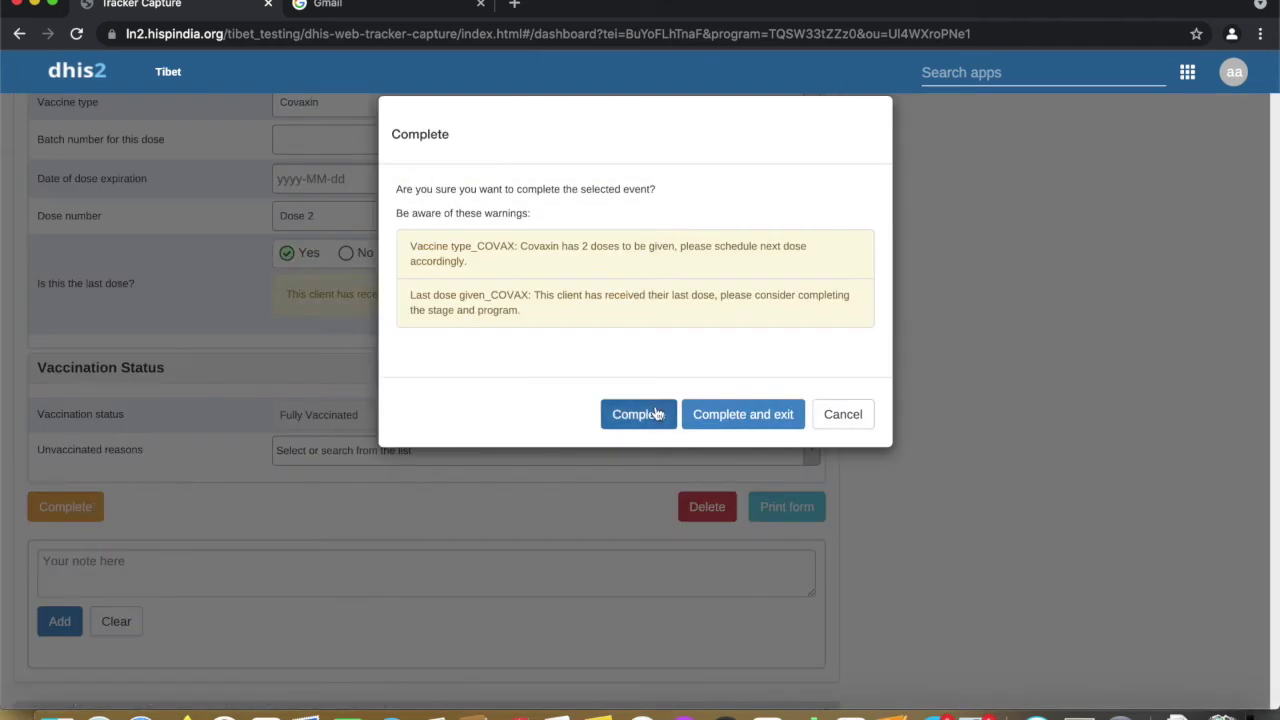
left_click(658, 414)
scroll(755, 285, "up", 10)
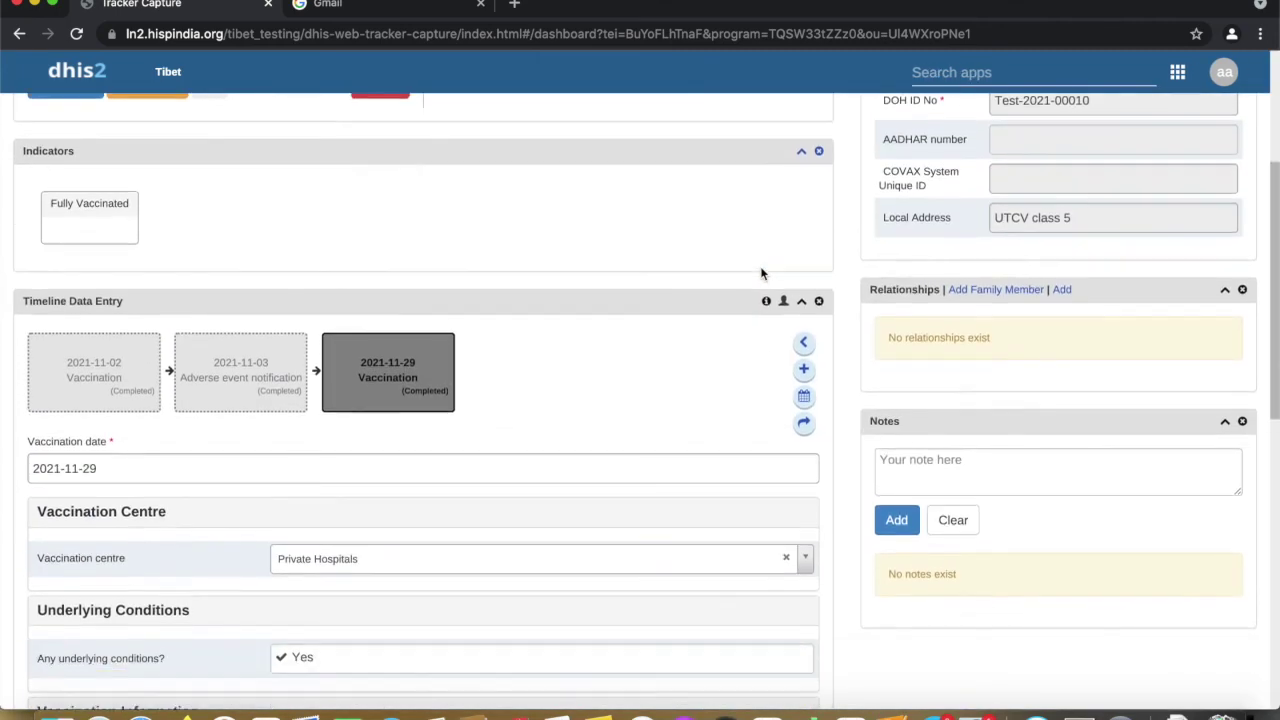
Add an Adverse event notification answering No to serious and non-serious, then complete it
left_click(803, 369)
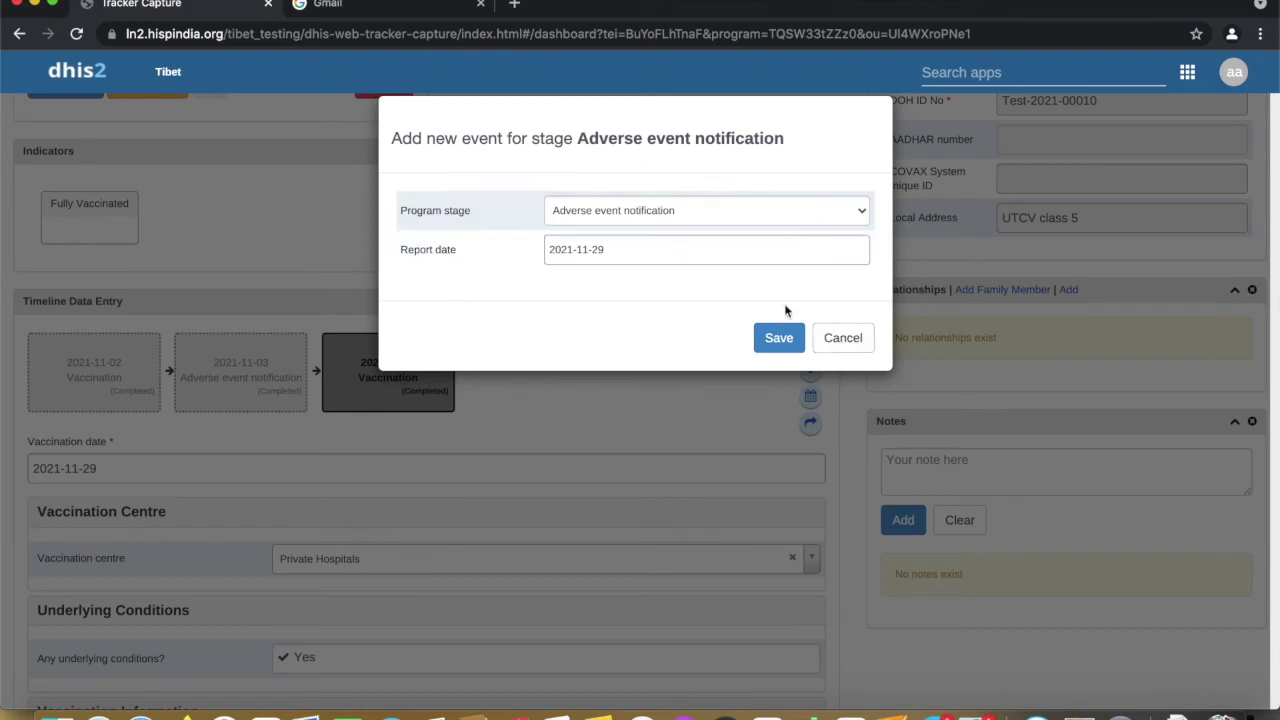
left_click(790, 340)
scroll(629, 428, "down", 3)
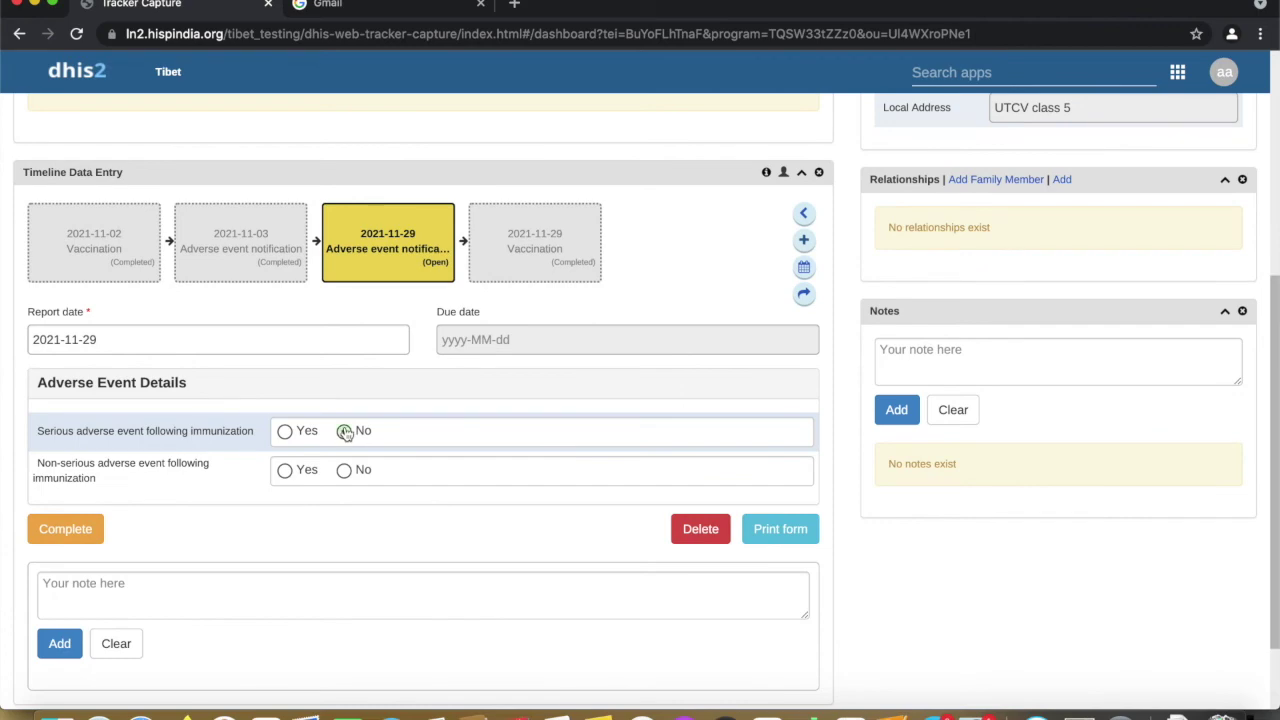
left_click(345, 432)
left_click(346, 472)
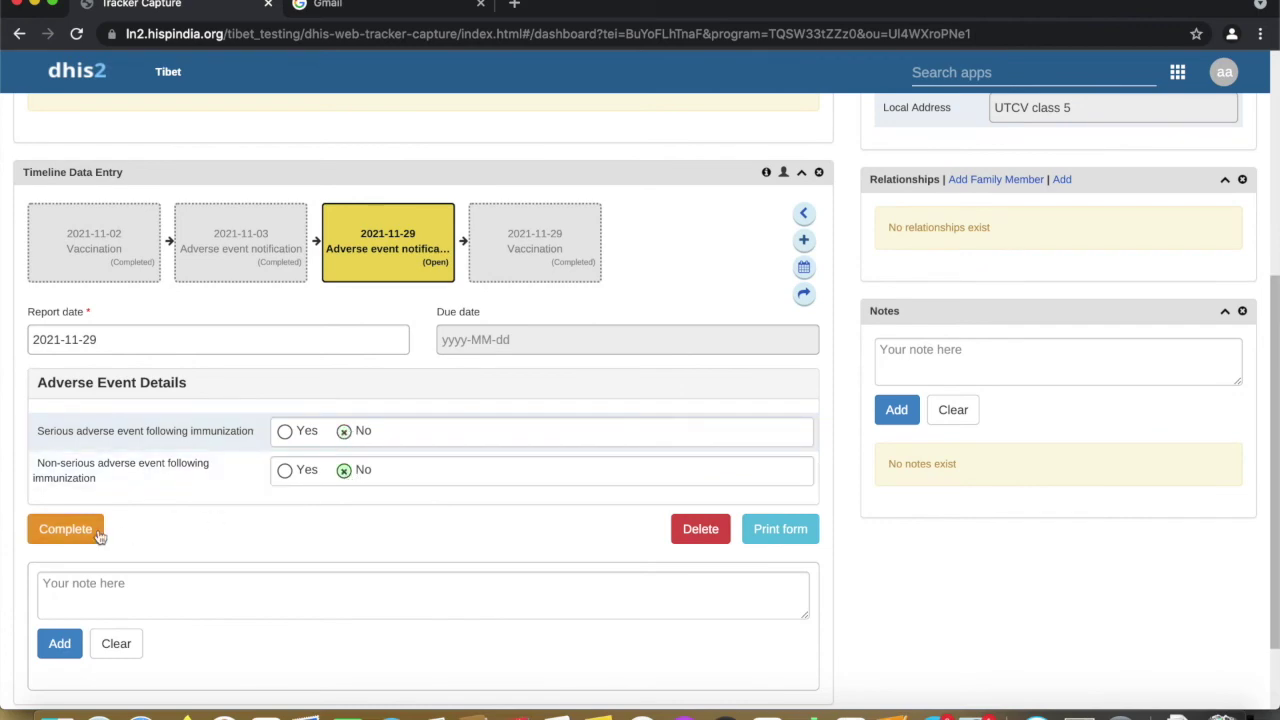
left_click(98, 529)
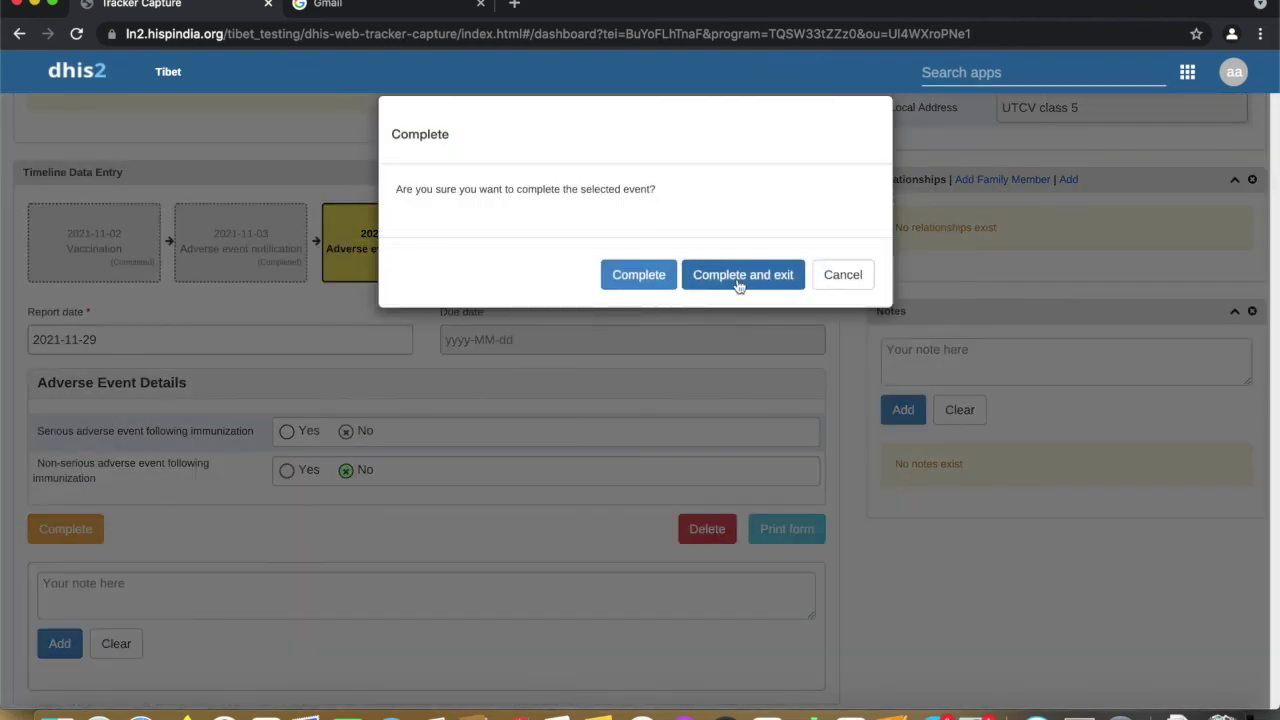
left_click(737, 276)
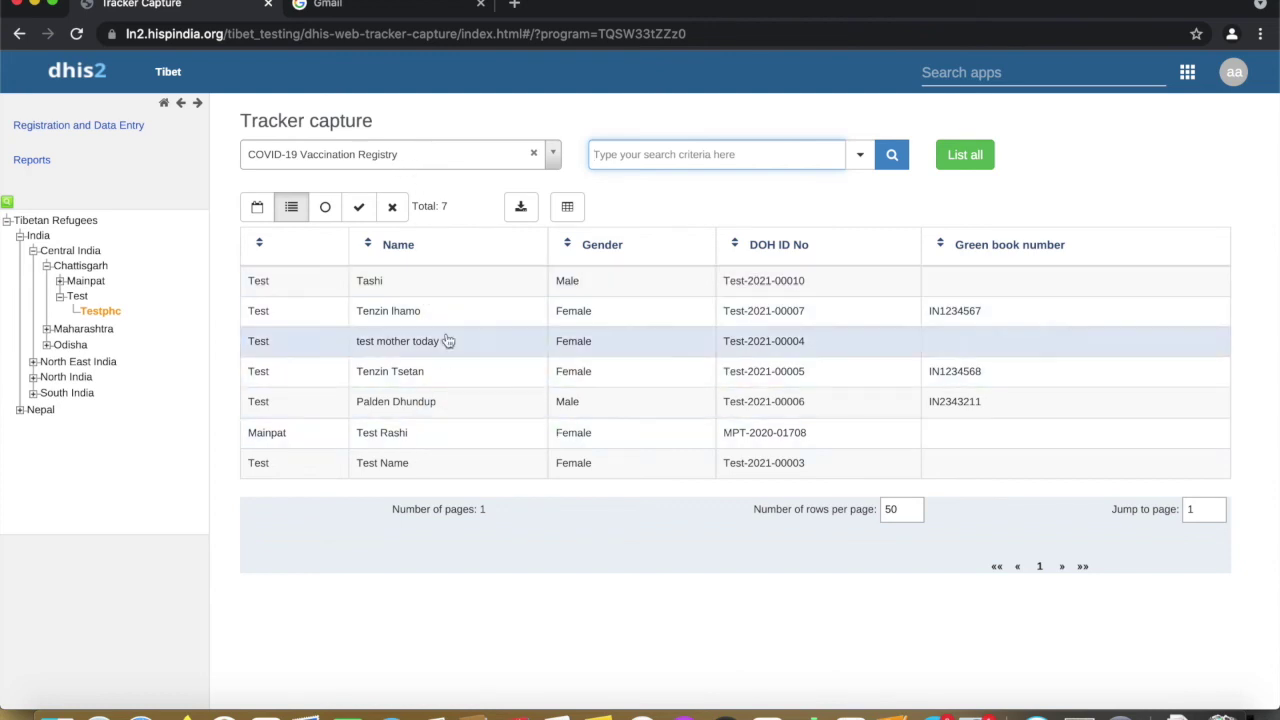
Create the Covid-19 Vaccine Output Report from Reports' standard reports
left_click(1186, 74)
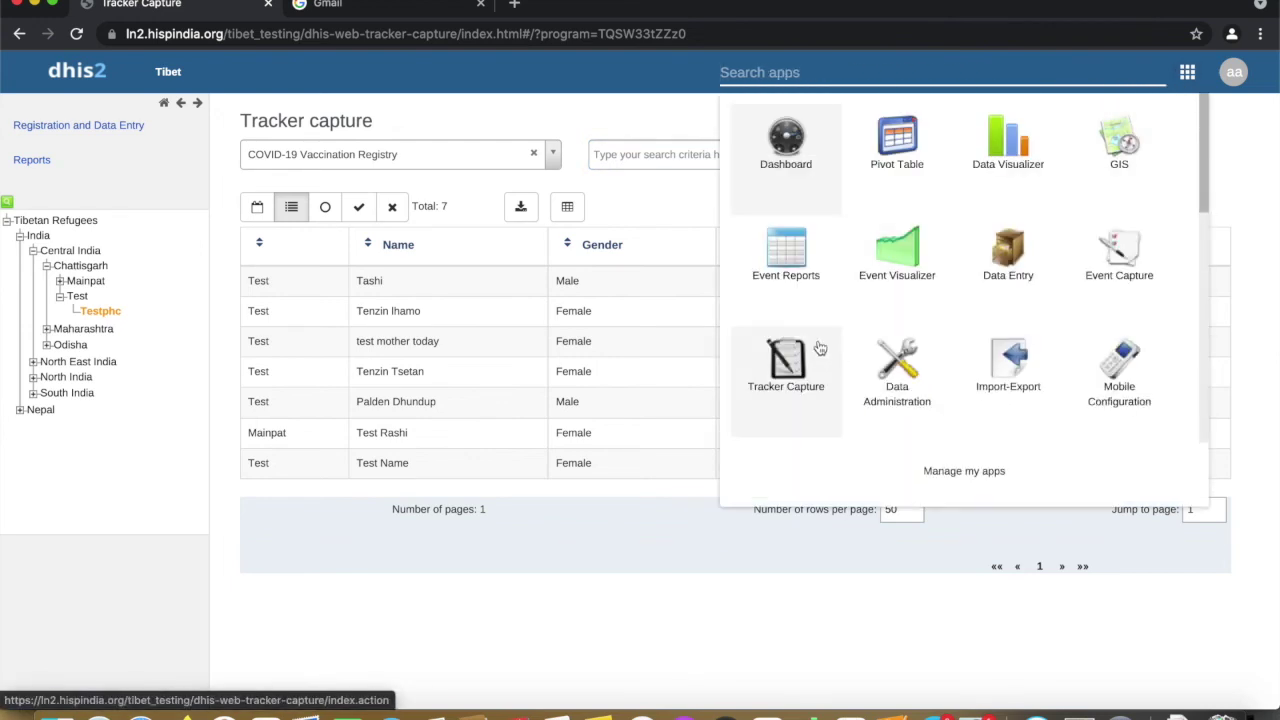
scroll(1030, 212, "down", 1)
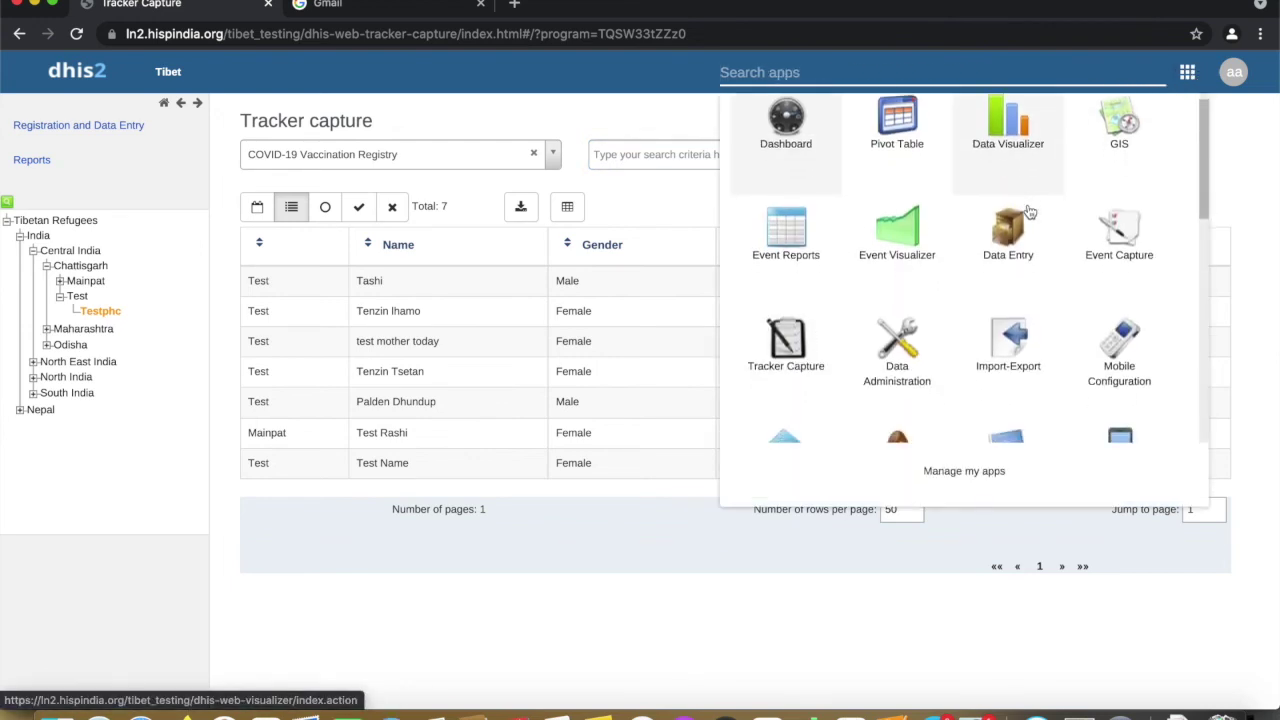
scroll(1030, 212, "down", 5)
left_click(893, 276)
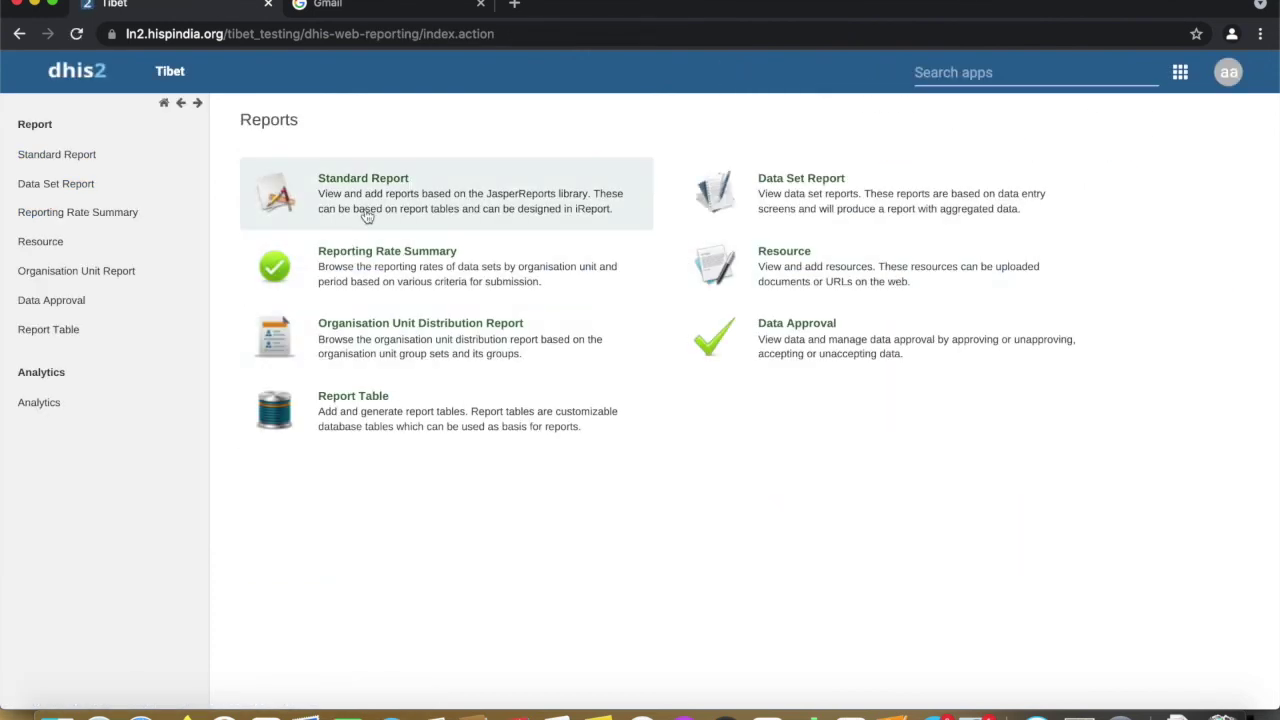
left_click(367, 217)
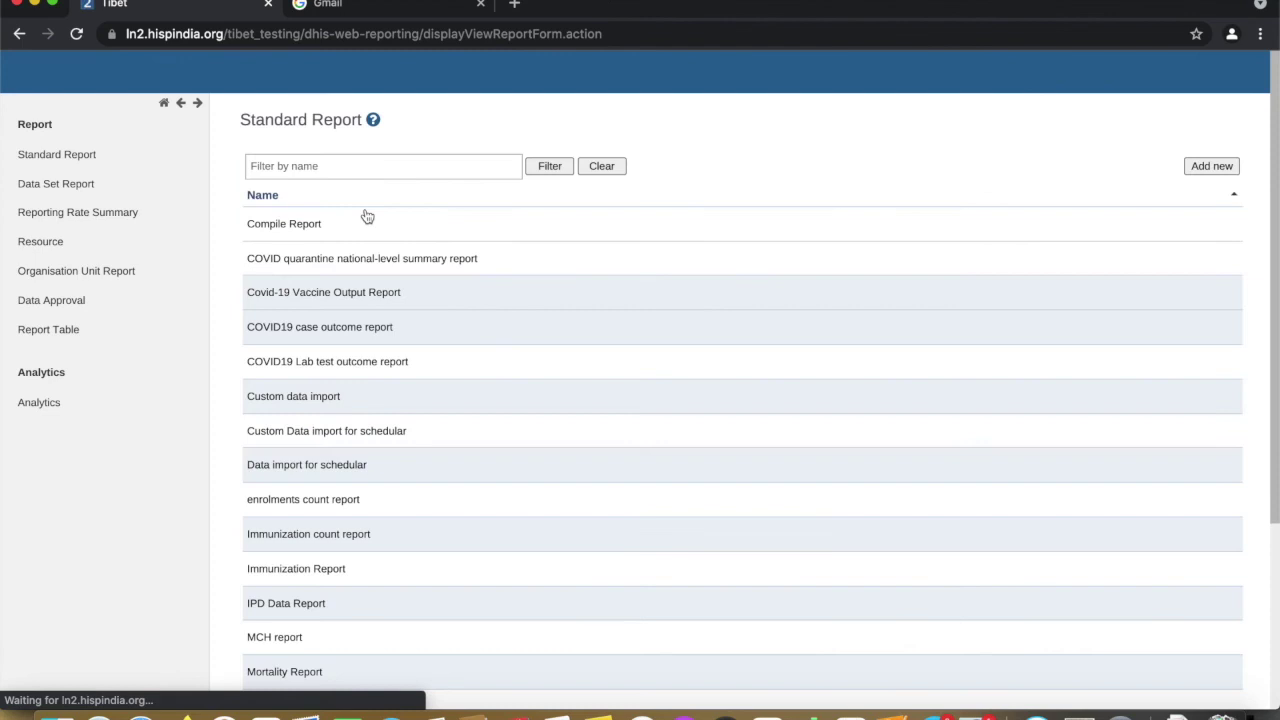
left_click(357, 302)
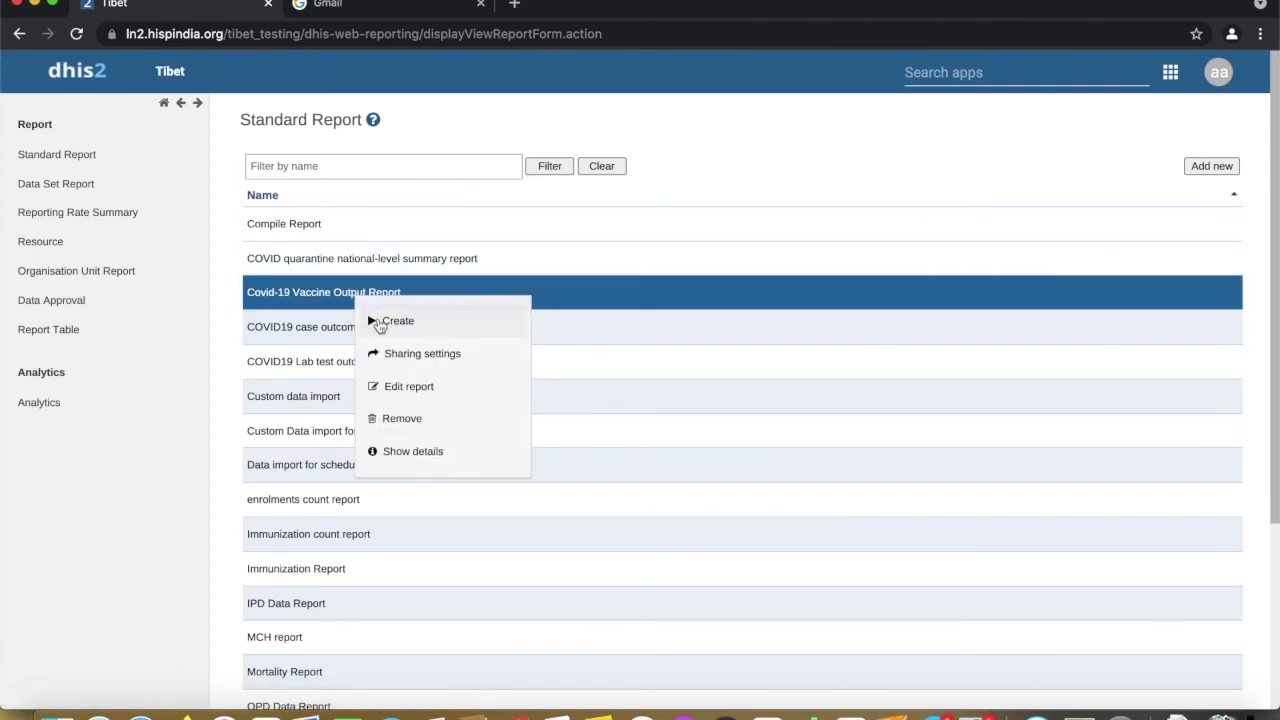
left_click(390, 321)
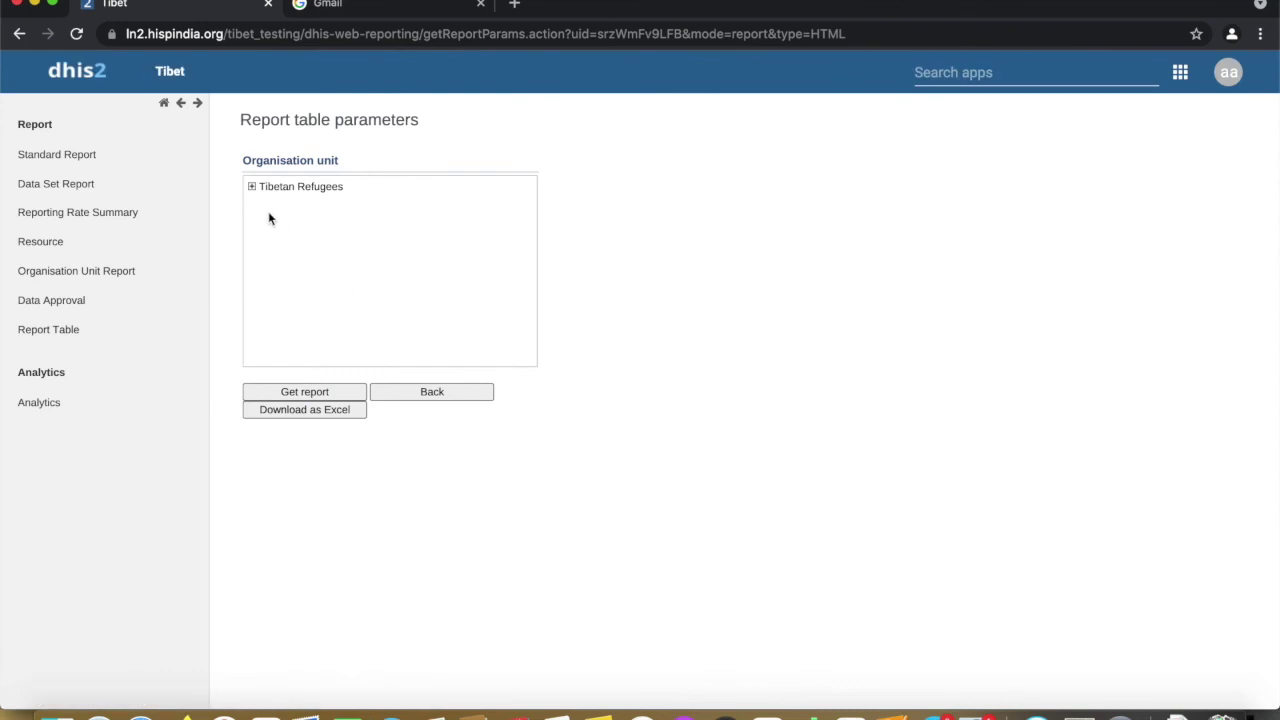
Select the Test unit under India > Central India > Chattisgarh and get the report
left_click(252, 188)
left_click(267, 203)
left_click(284, 219)
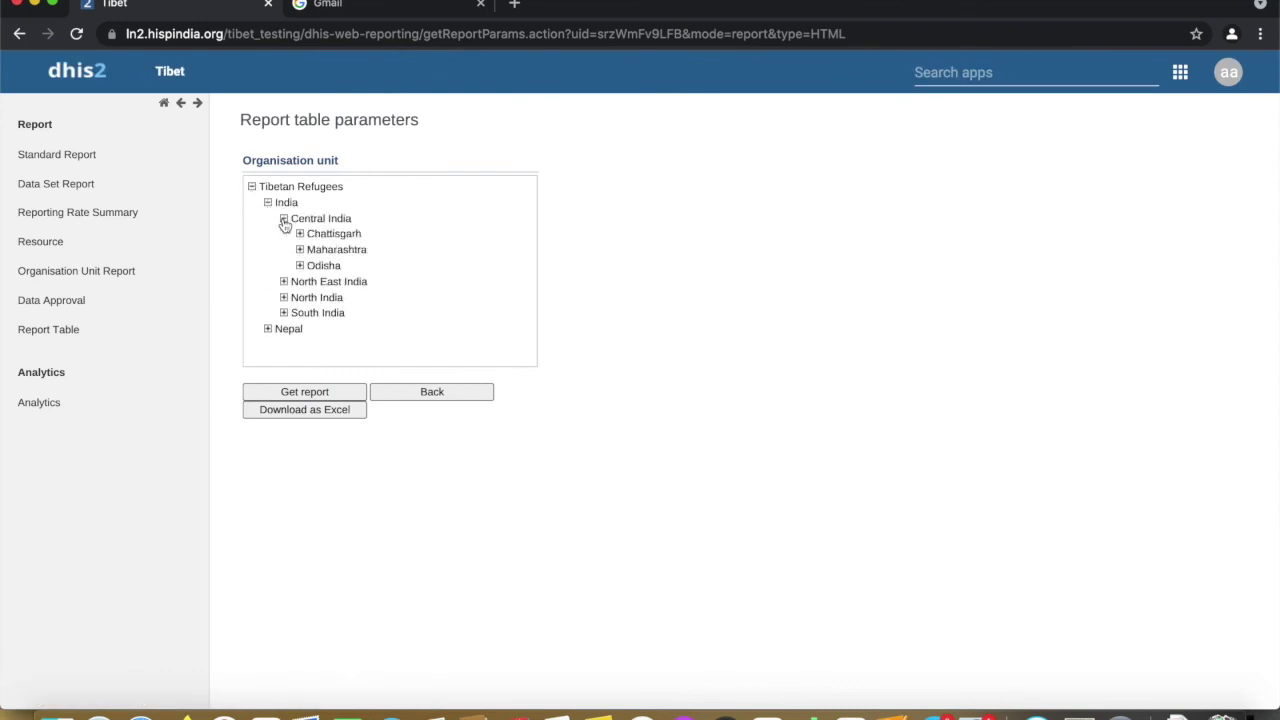
left_click(300, 234)
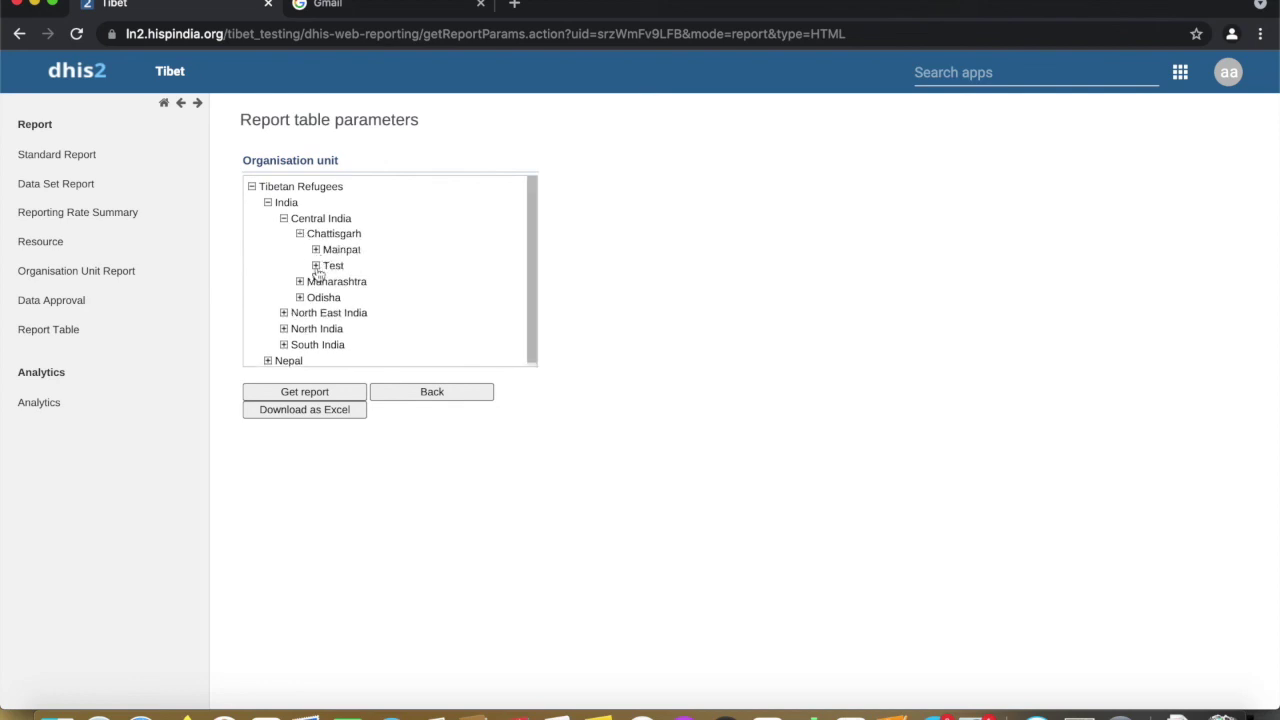
left_click(333, 266)
left_click(327, 391)
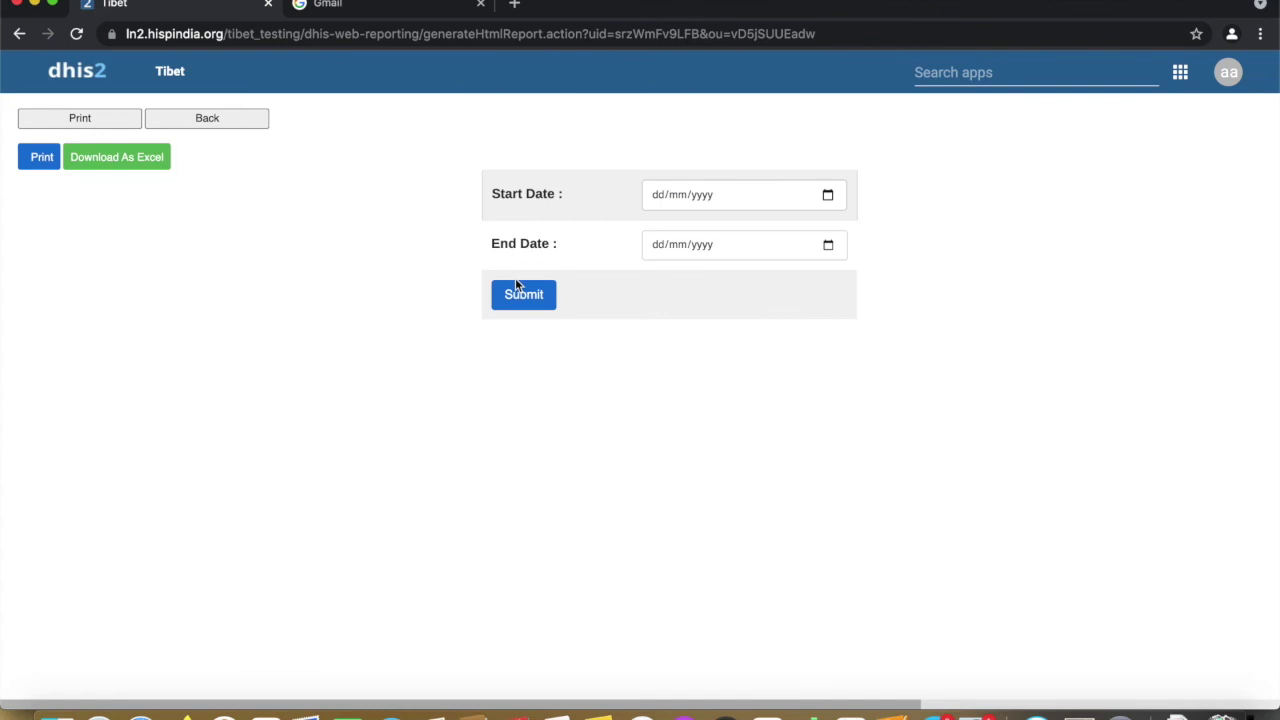
Run the report for Start Date 01/11/2021 through End Date 29/11/2021
left_click(828, 197)
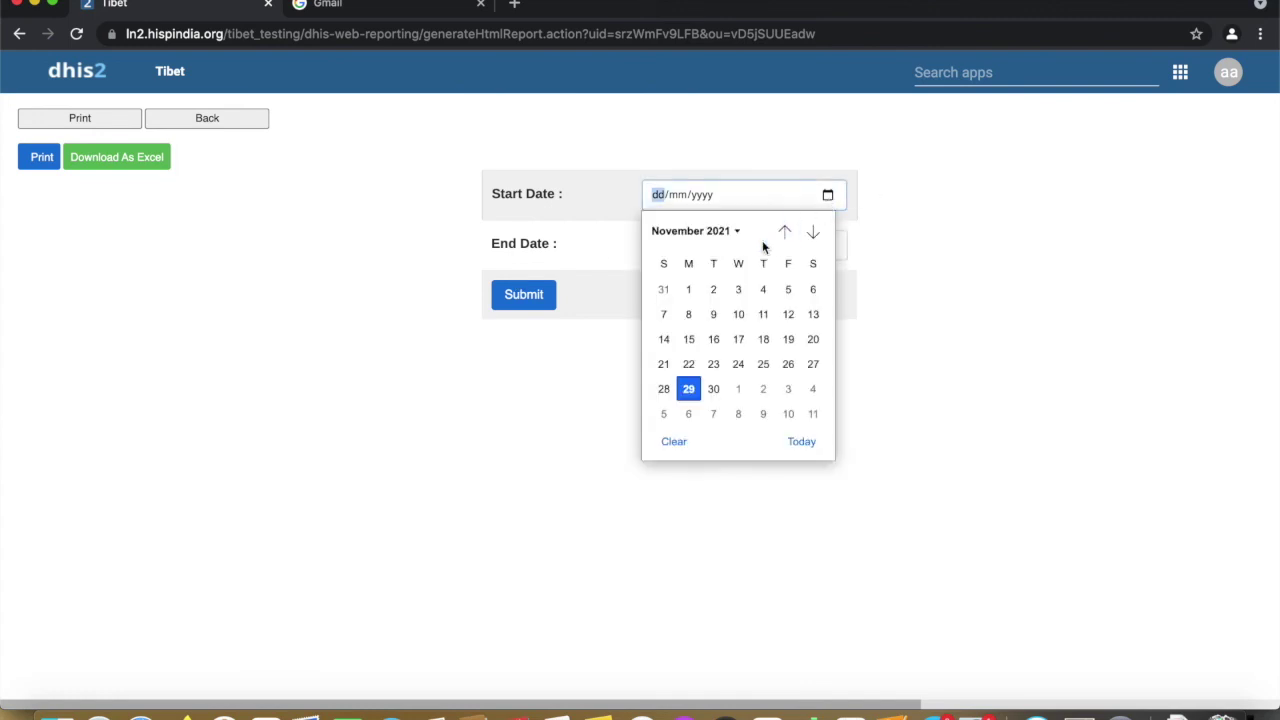
left_click(692, 290)
left_click(708, 252)
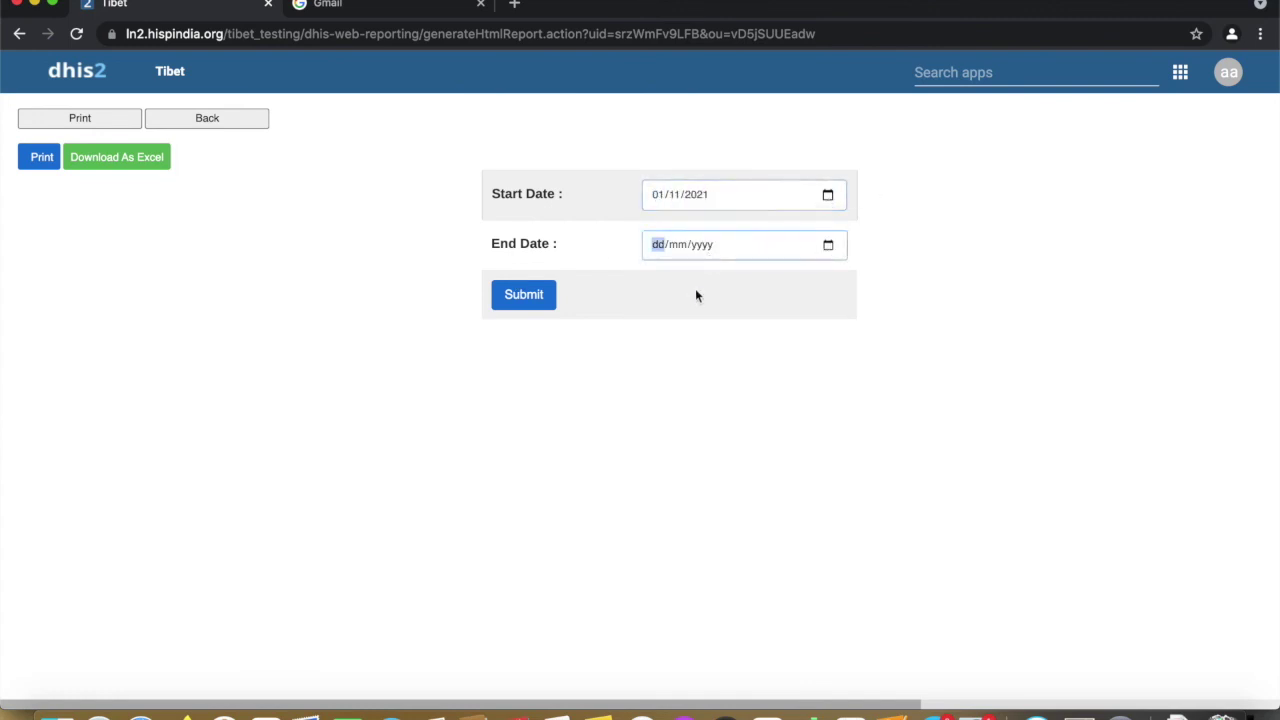
left_click(827, 247)
left_click(689, 440)
left_click(538, 300)
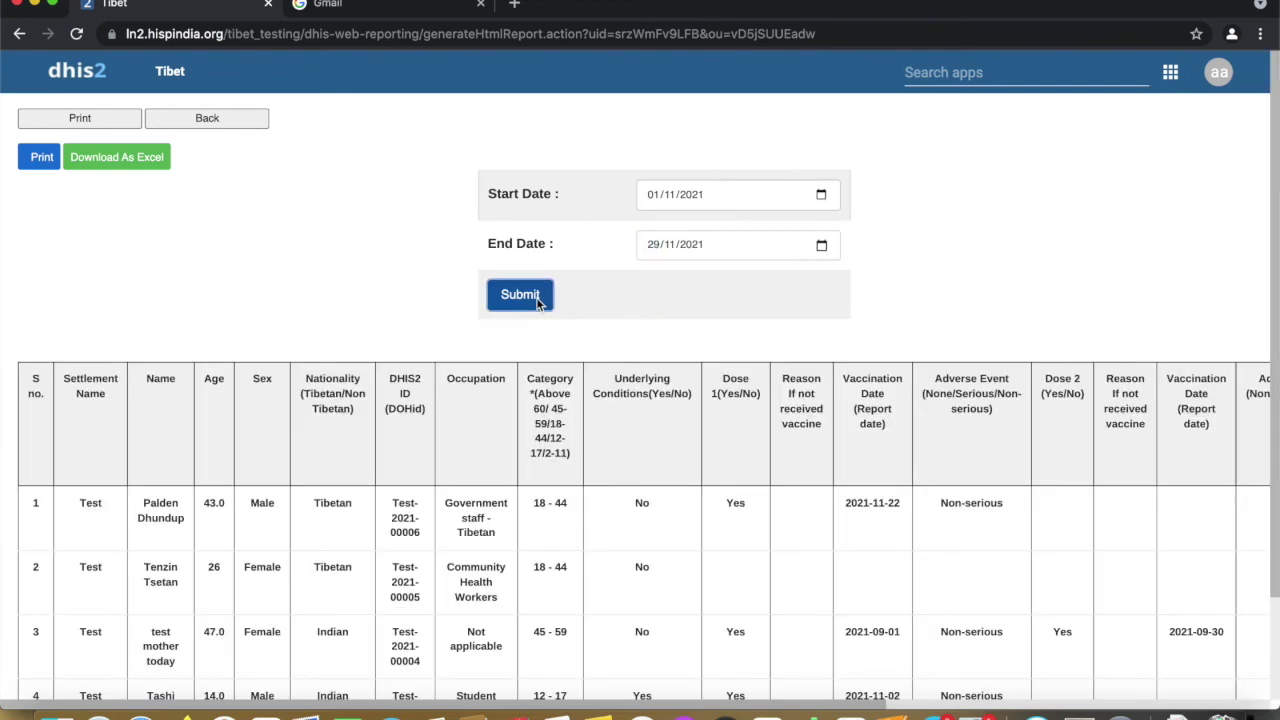
scroll(540, 395, "down", 3)
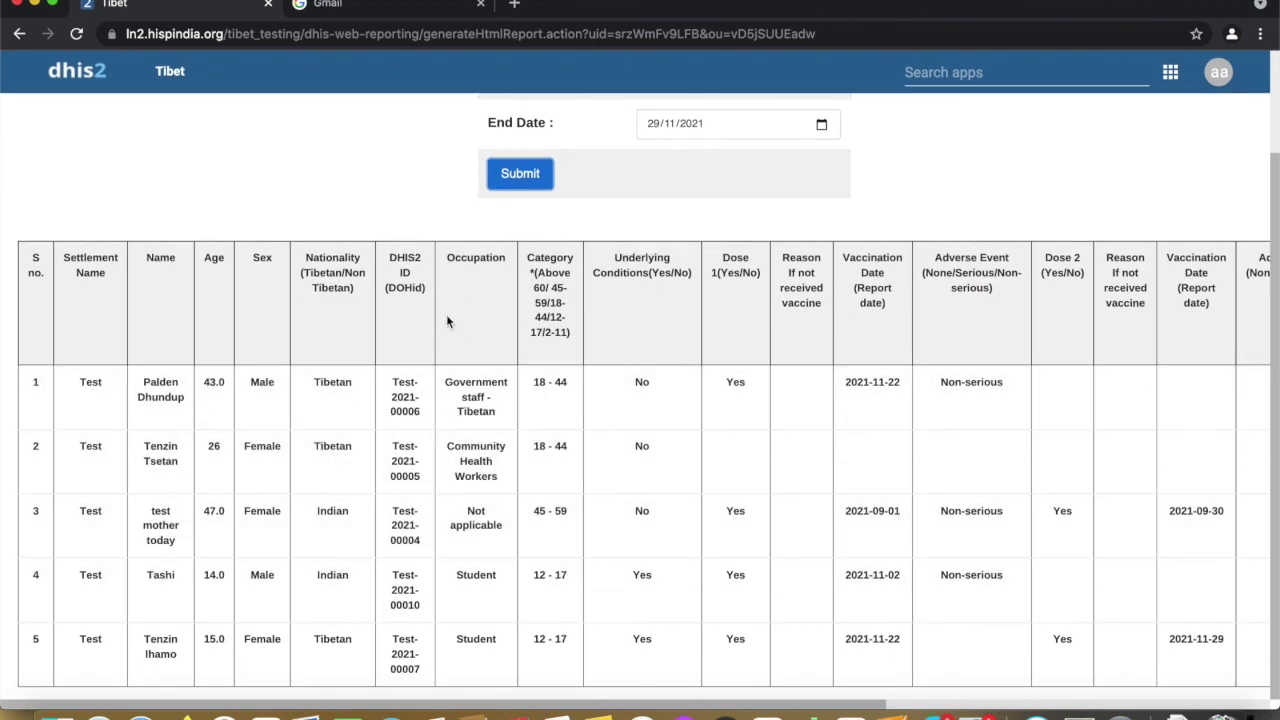
scroll(669, 500, "right", 5)
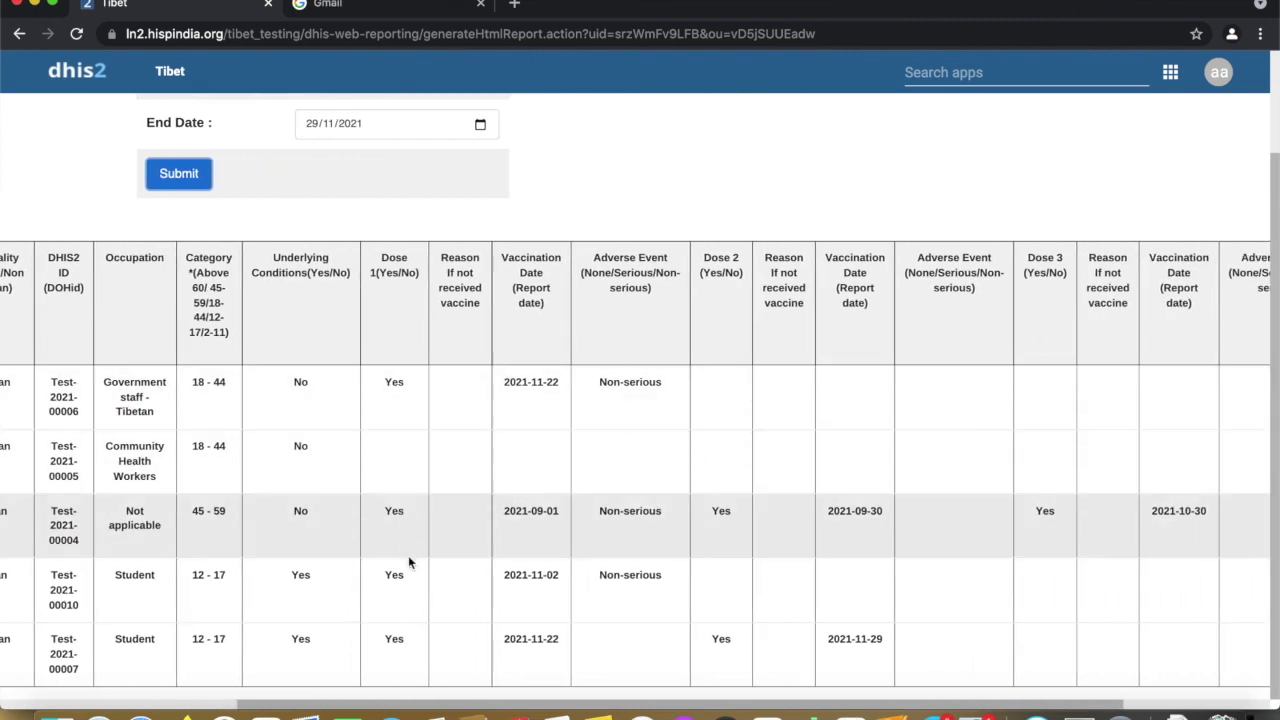
scroll(645, 467, "right", 2)
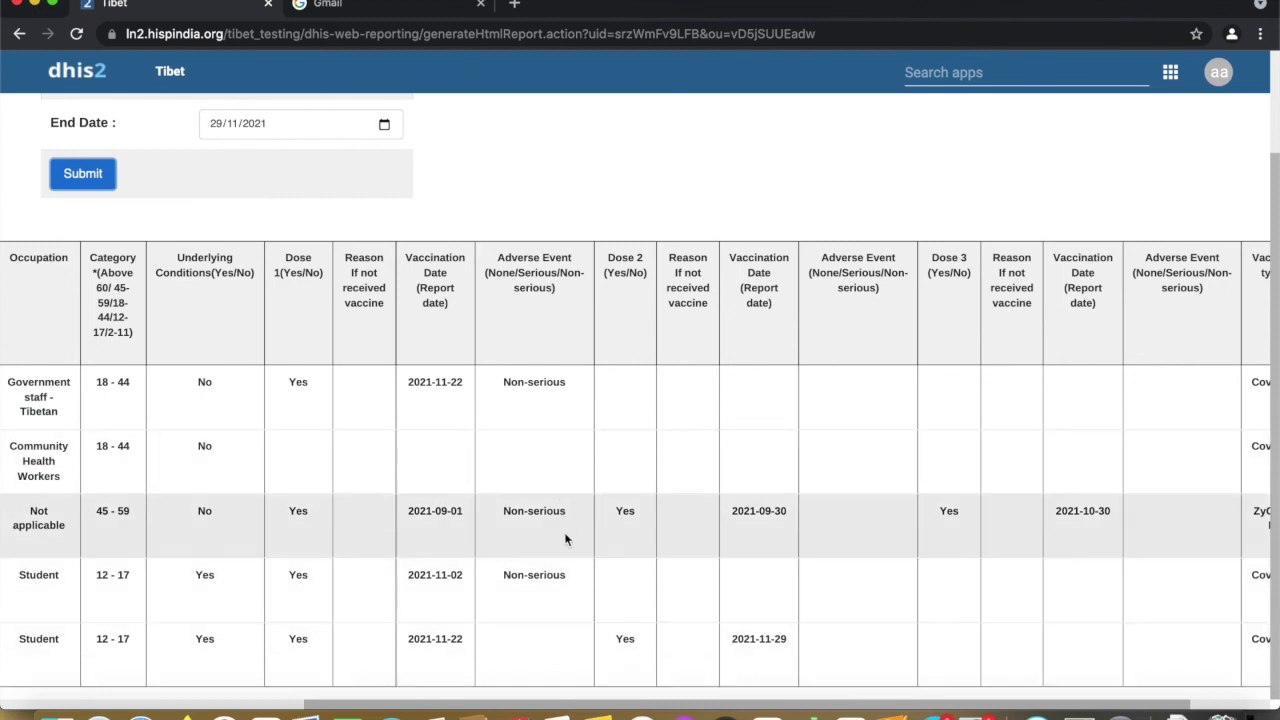
scroll(566, 537, "right", 2)
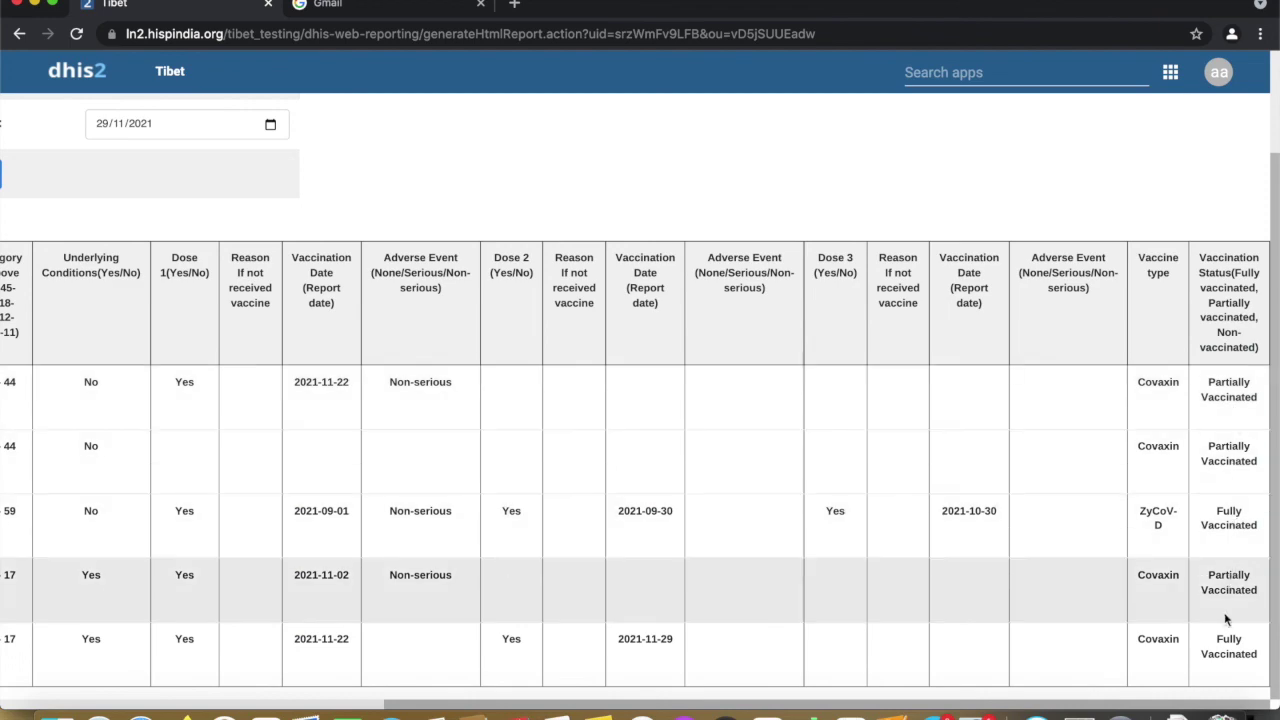
scroll(762, 500, "left", 10)
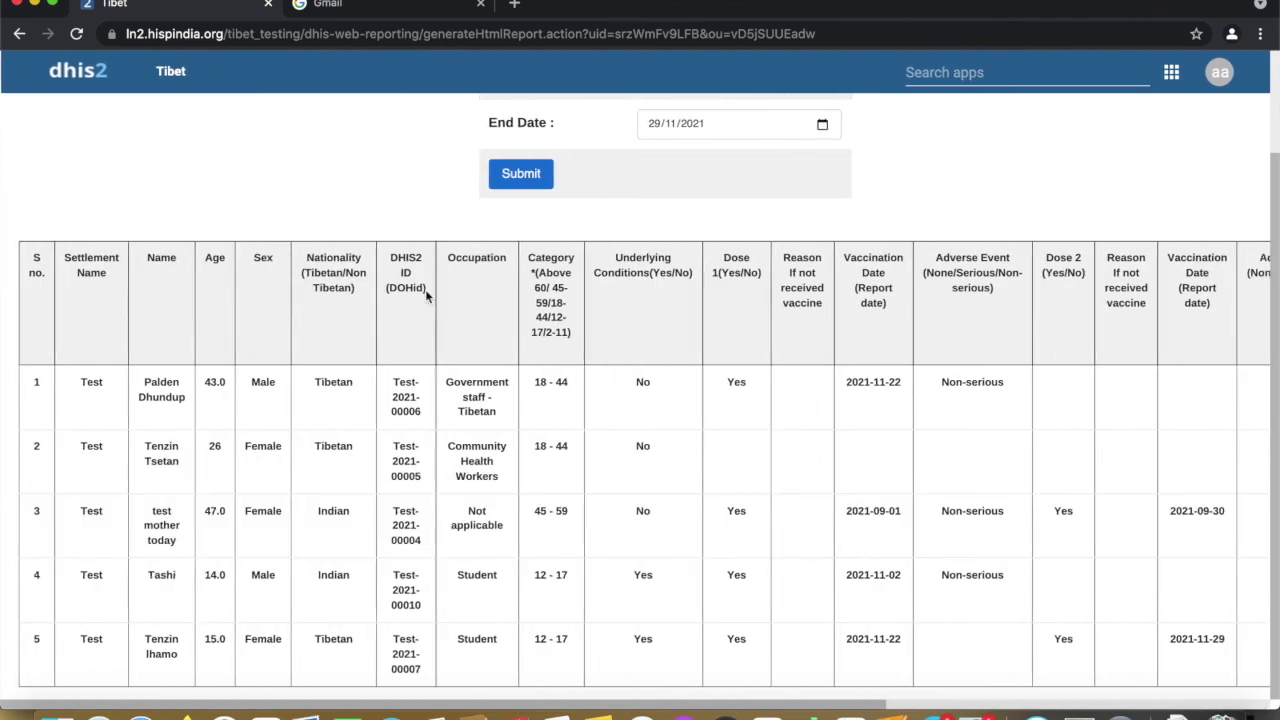
scroll(834, 186, "up", 3)
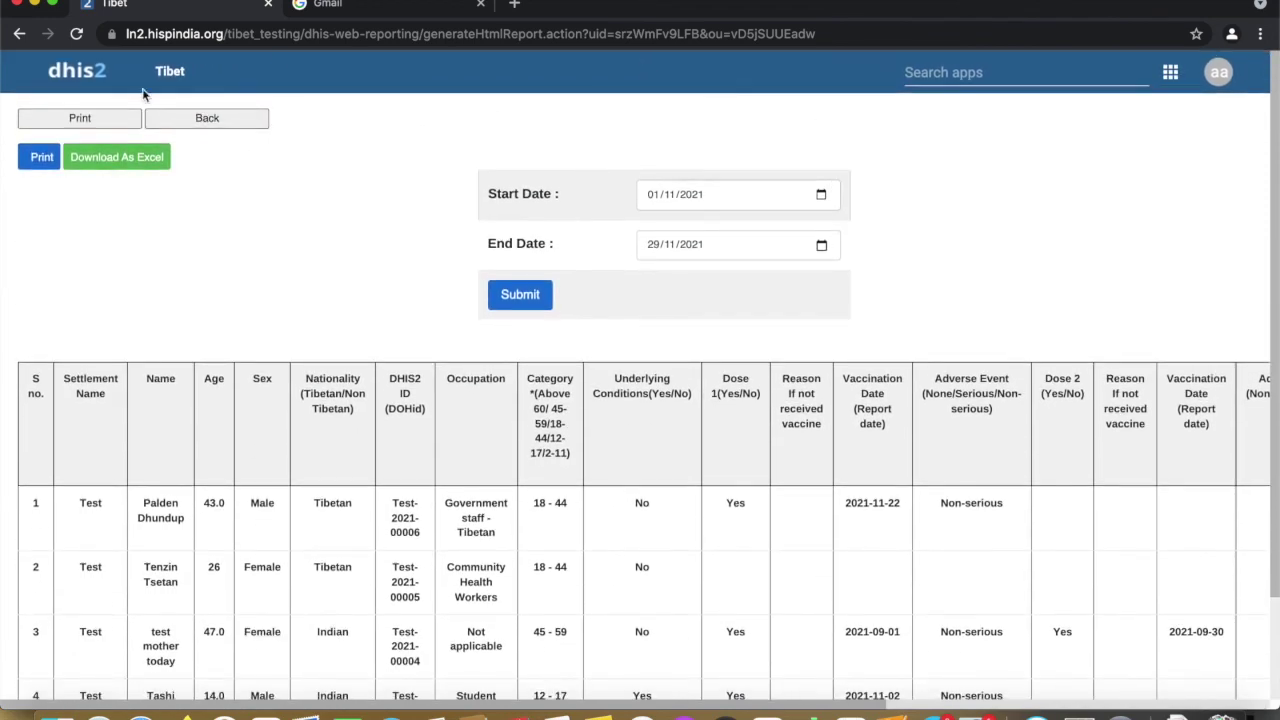